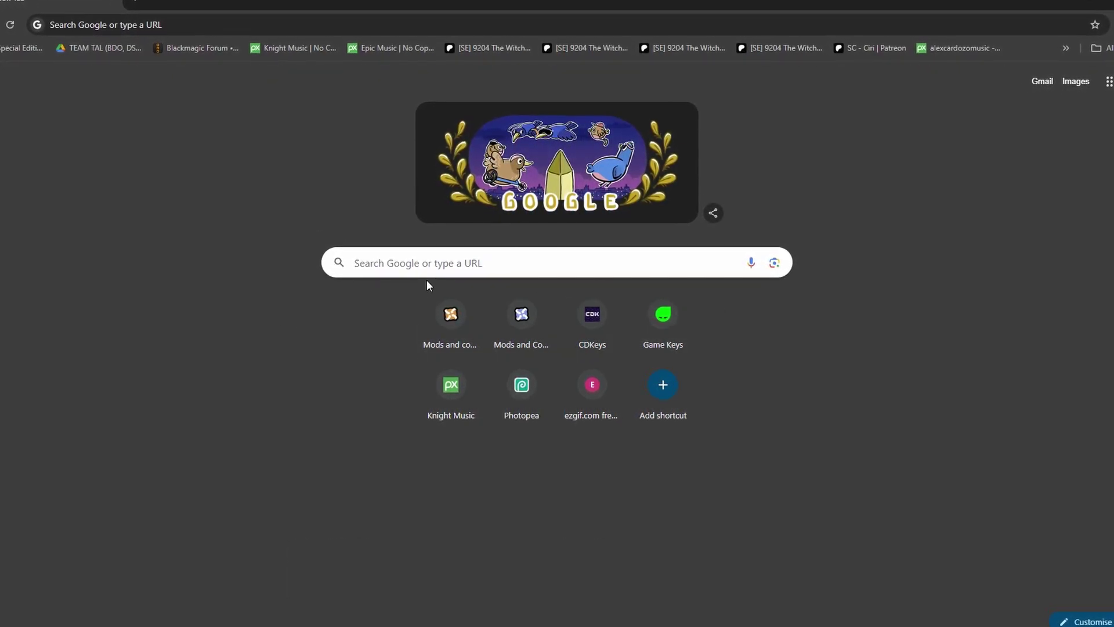
Rerun the 'nexus vortex' Google search and open the Vortex Mod Manager page on Nexus Mods.
click(439, 269)
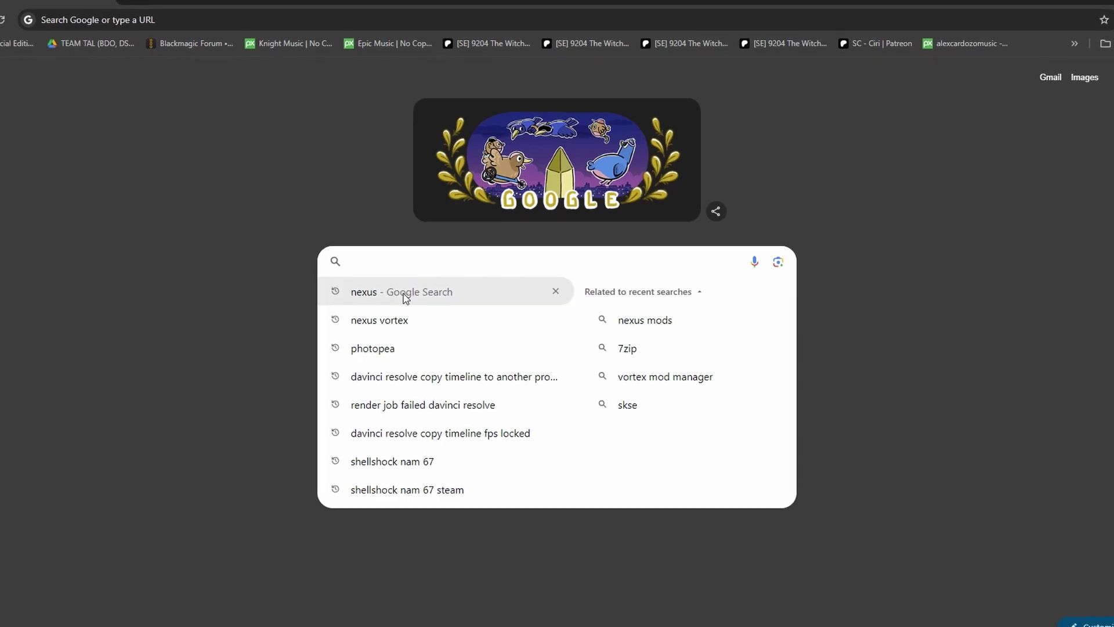
click(390, 322)
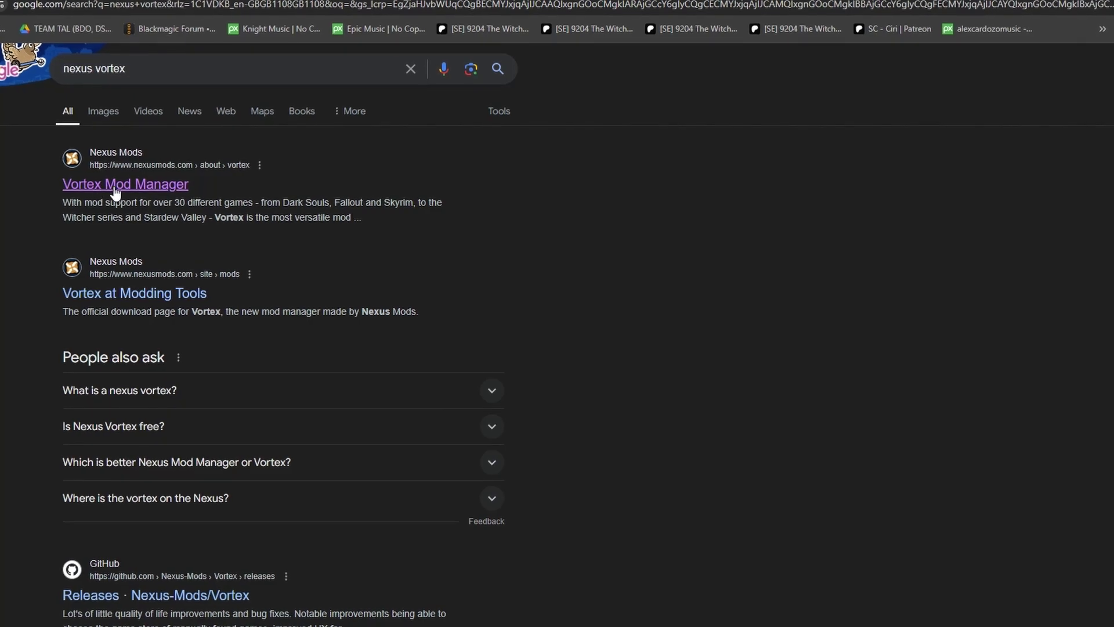
click(150, 187)
scroll(176, 253, down, 3)
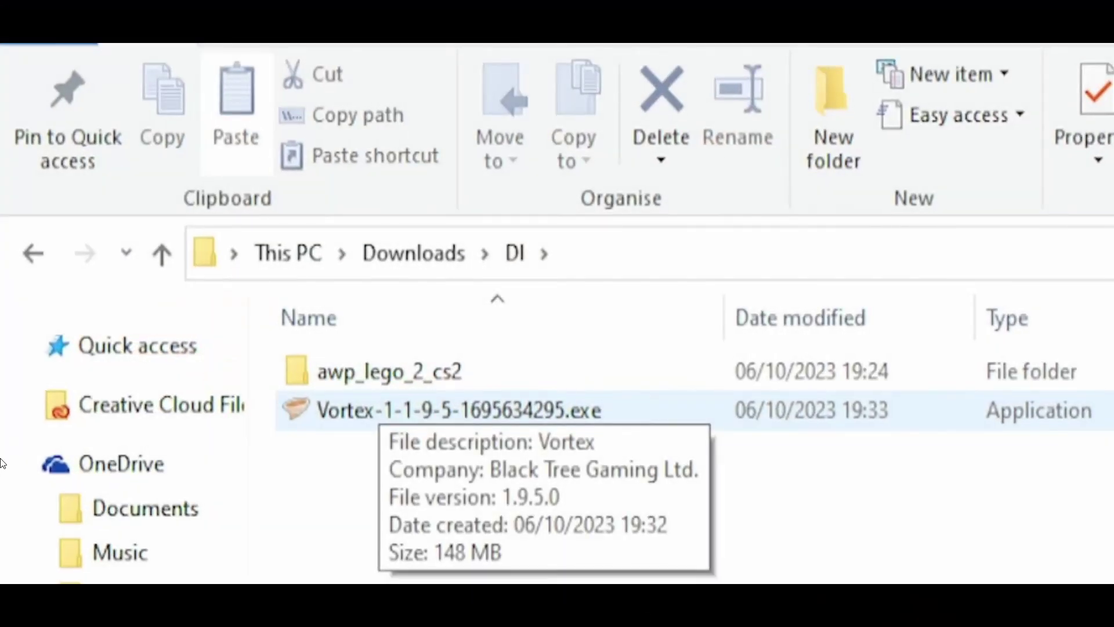
Run the Vortex installer and install it to the default Black Tree Gaming Ltd folder.
double_click(372, 411)
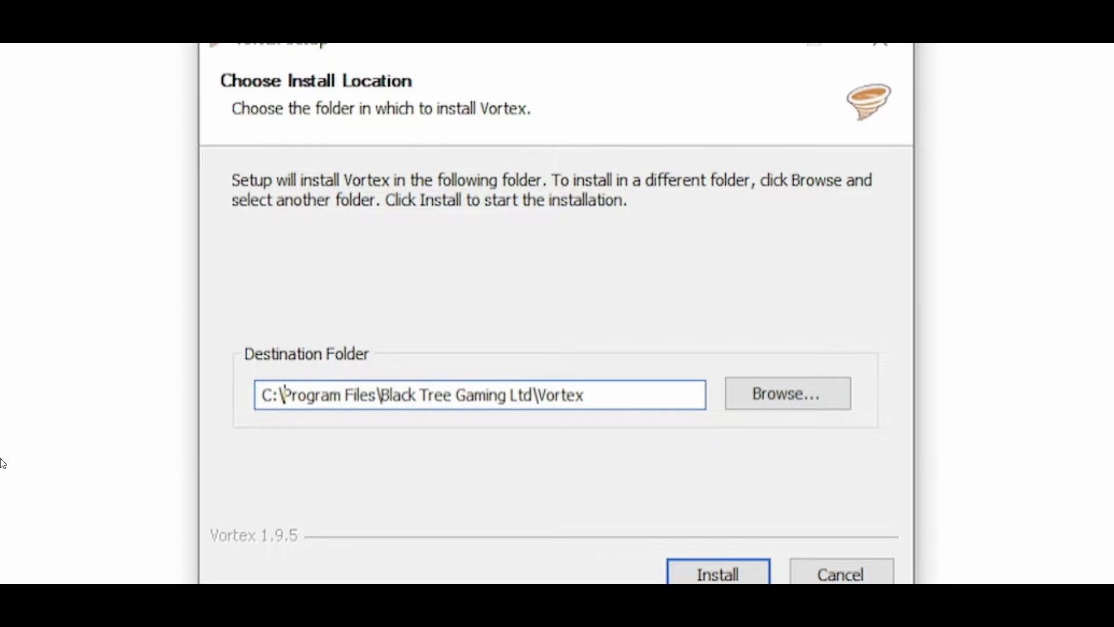
drag(262, 394, 585, 395)
click(316, 394)
key(Return)
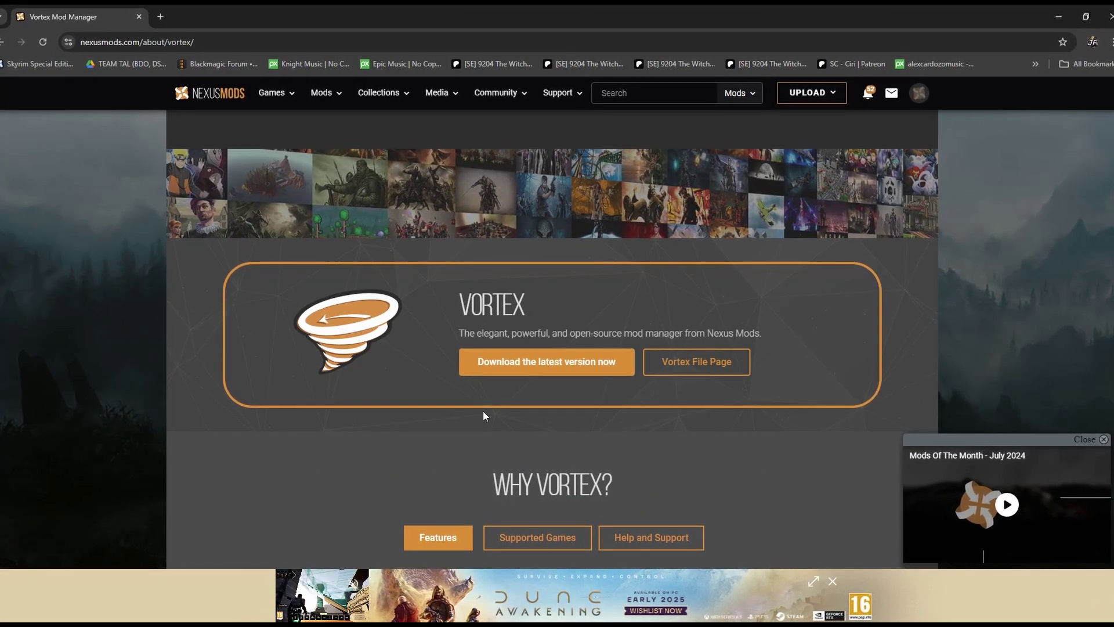
Open the Vortex file page on Nexus Mods and look through its downloadable files.
click(695, 370)
scroll(157, 313, down, 3)
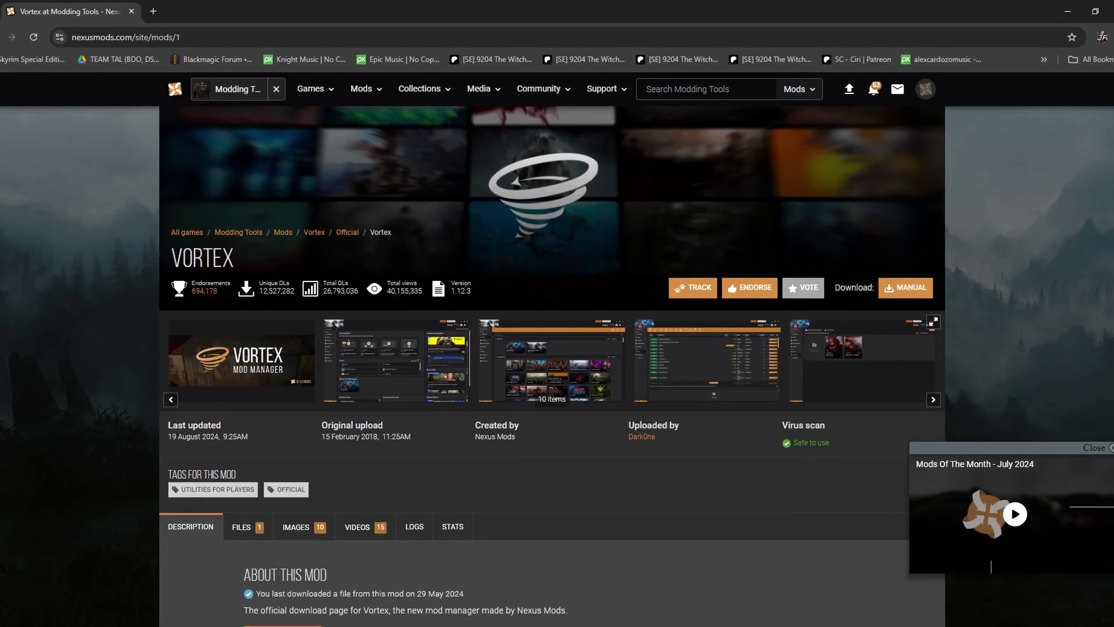
scroll(67, 308, down, 2)
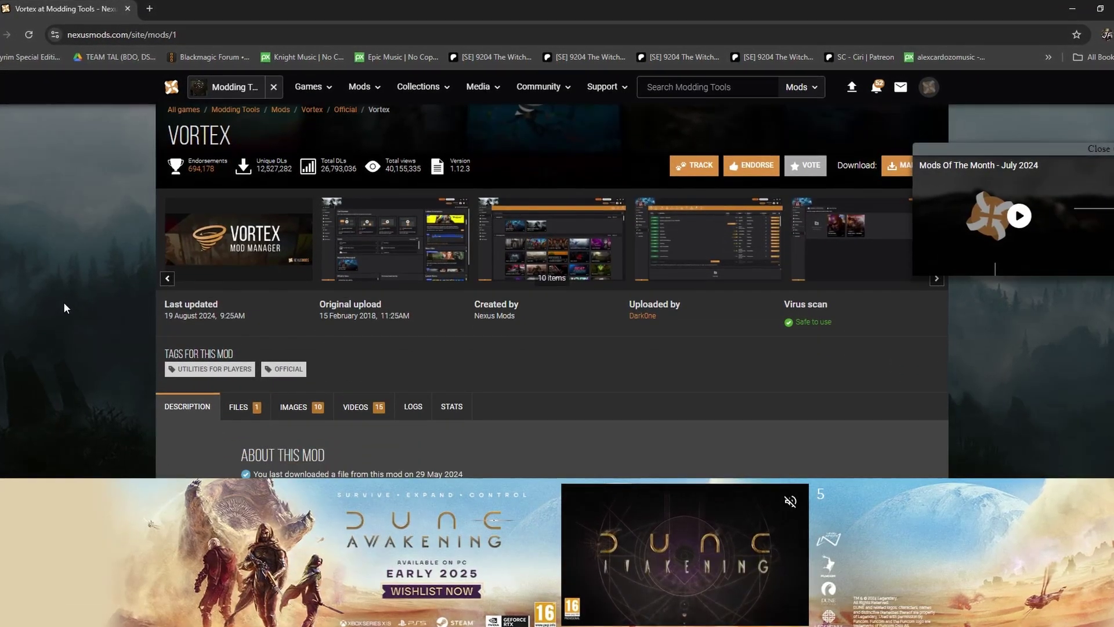
scroll(64, 308, down, 2)
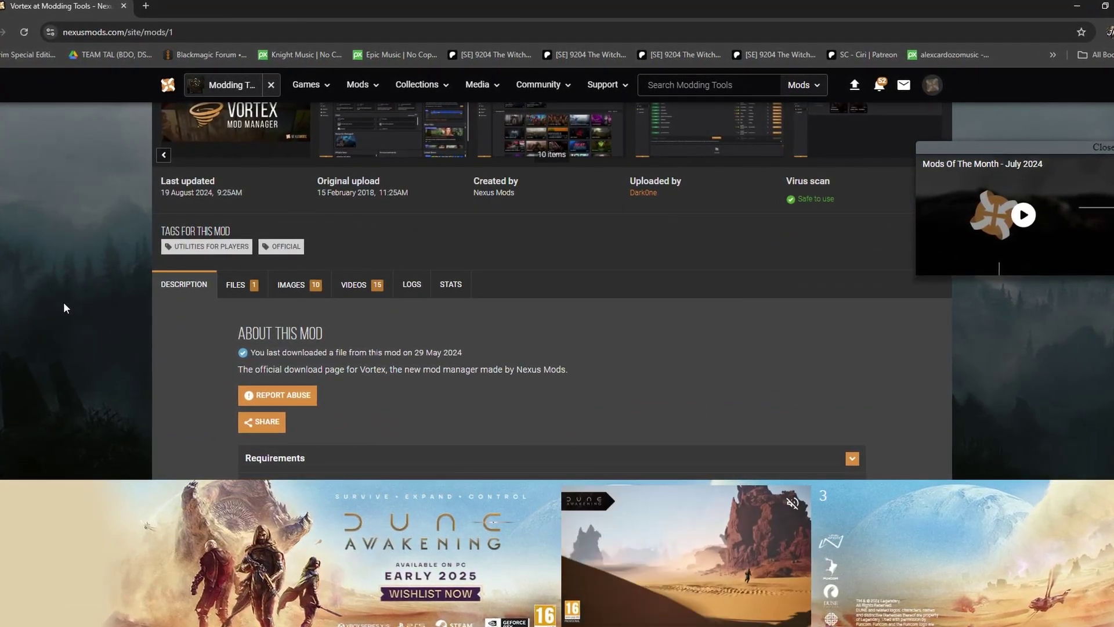
scroll(63, 305, down, 2)
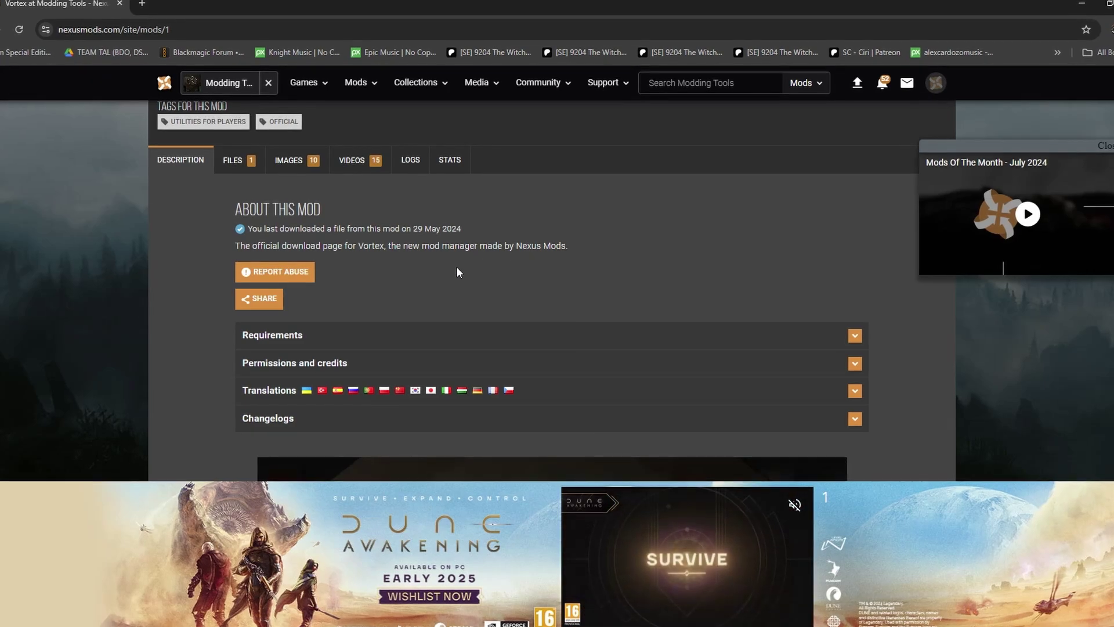
scroll(200, 304, down, 10)
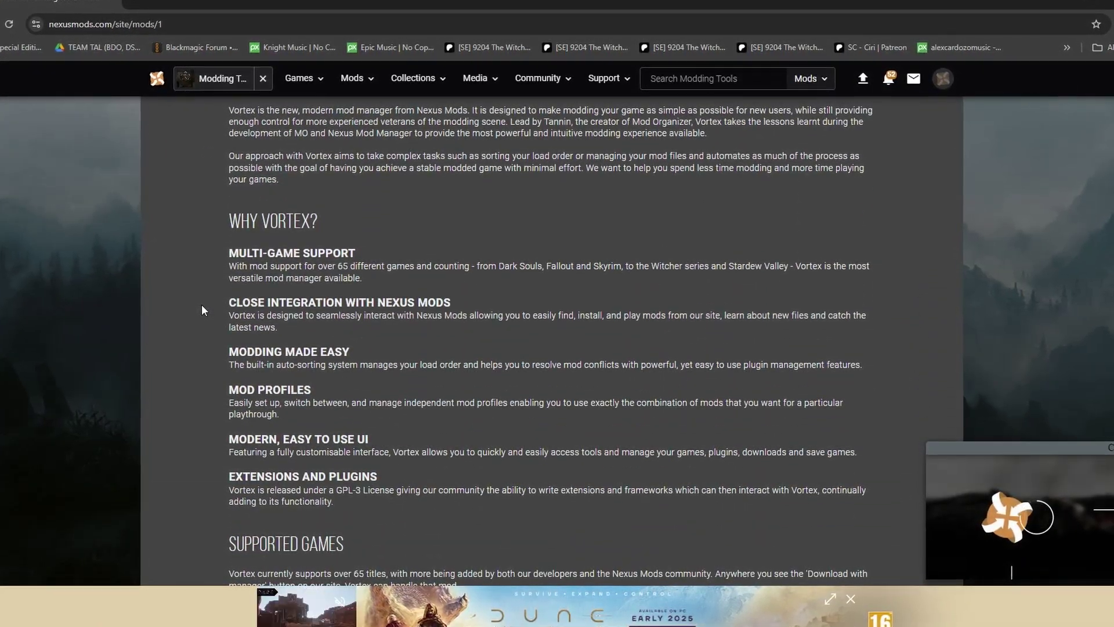
scroll(200, 304, up, 10)
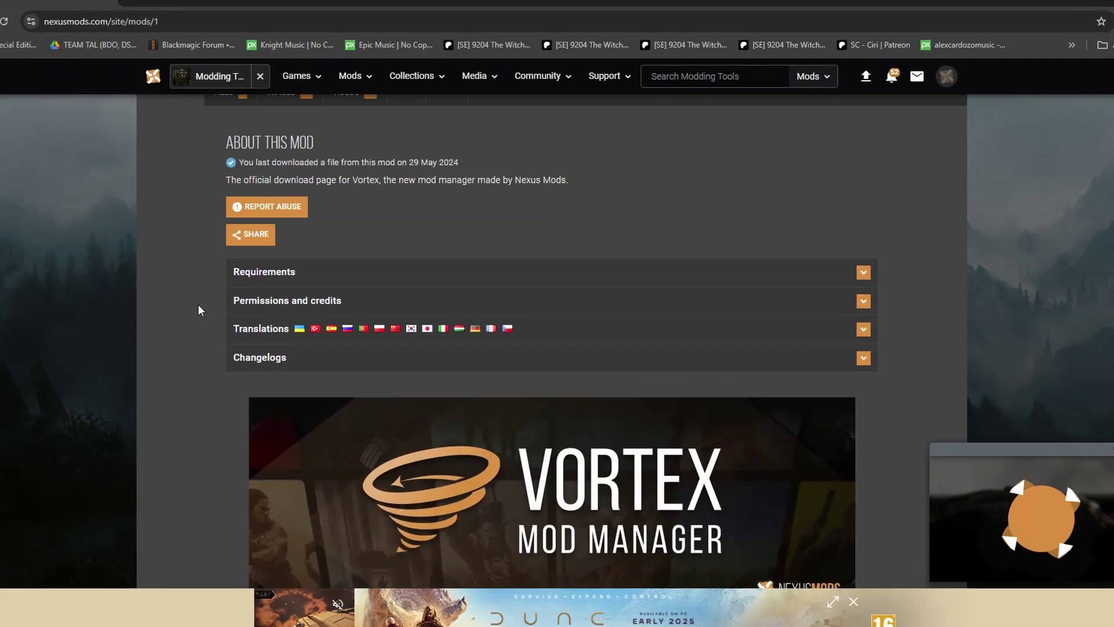
scroll(198, 309, up, 2)
click(221, 221)
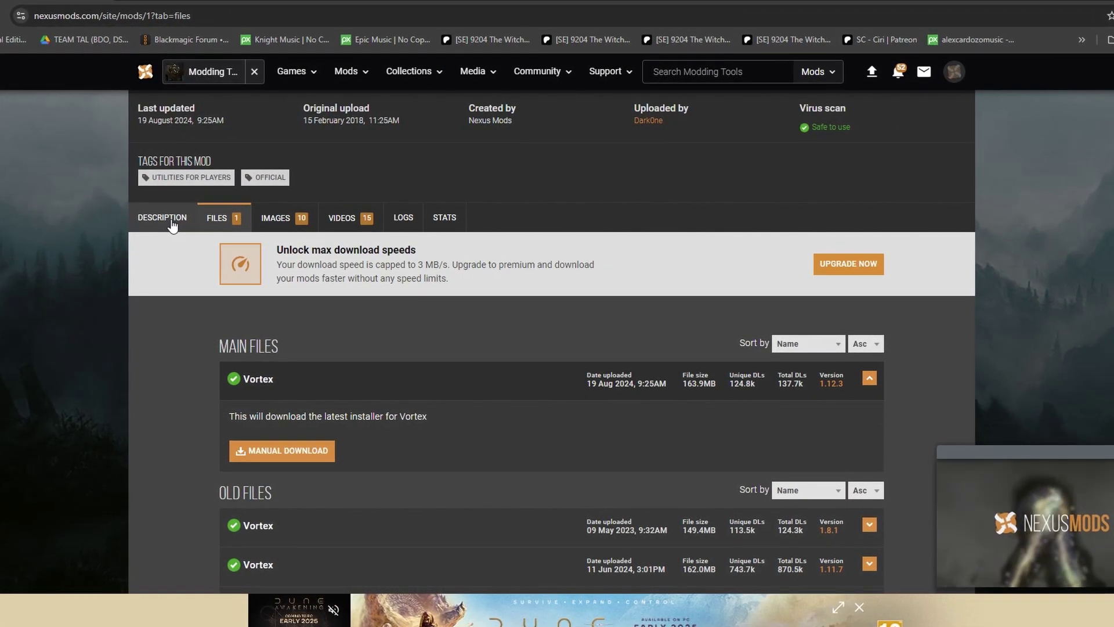
Return to the Vortex description and expand its Requirements section.
click(172, 223)
scroll(134, 316, up, 5)
scroll(133, 316, down, 3)
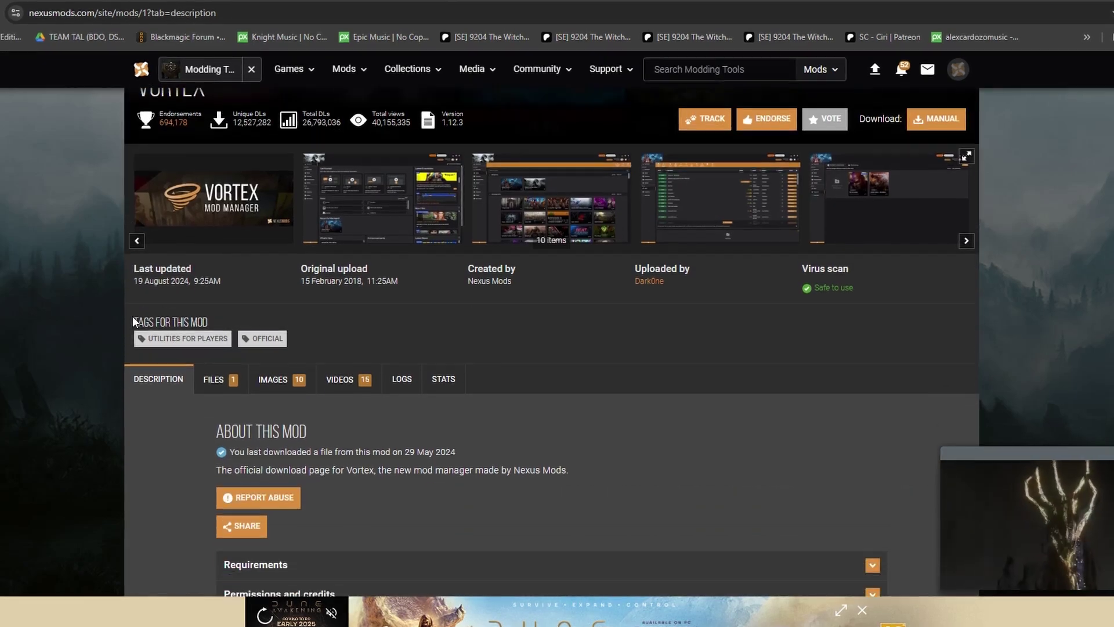
scroll(137, 325, down, 3)
click(306, 405)
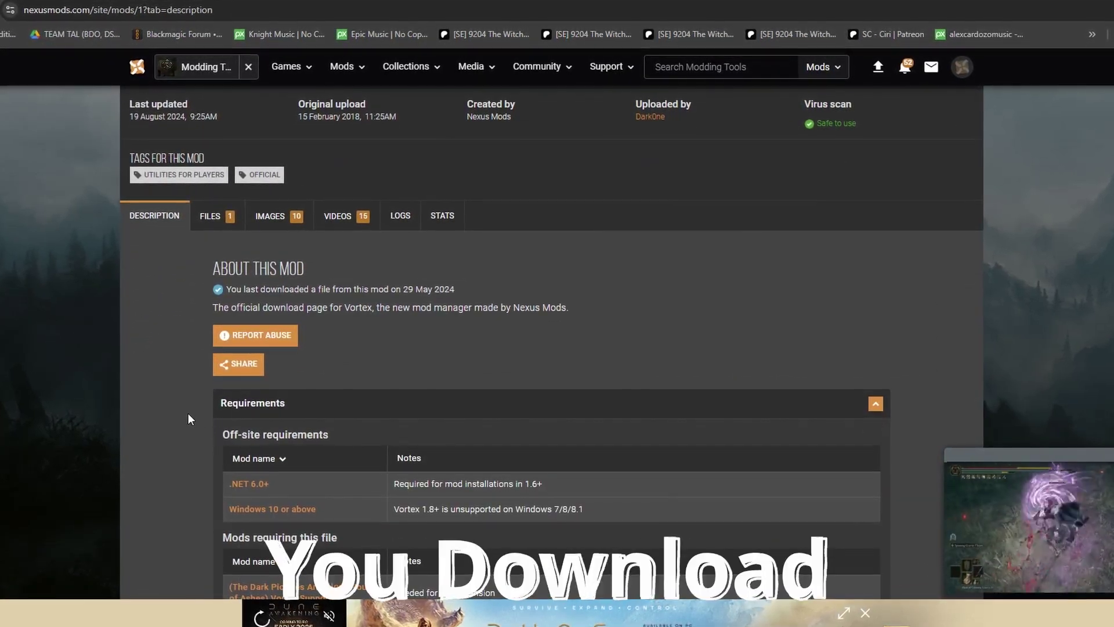
scroll(188, 413, down, 3)
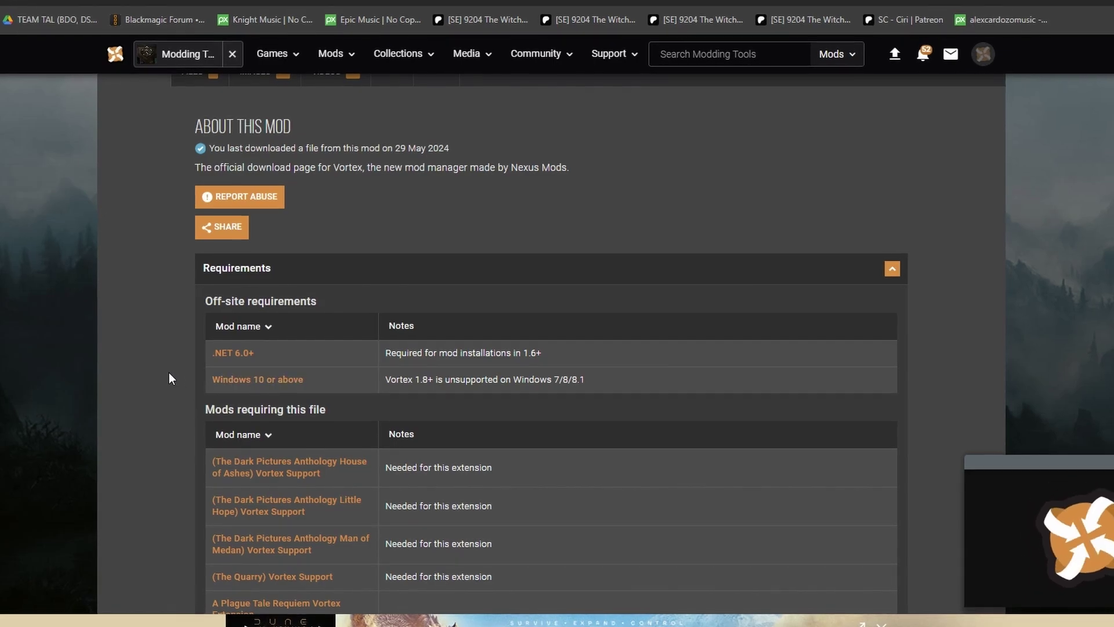
scroll(169, 372, up, 4)
scroll(166, 373, up, 6)
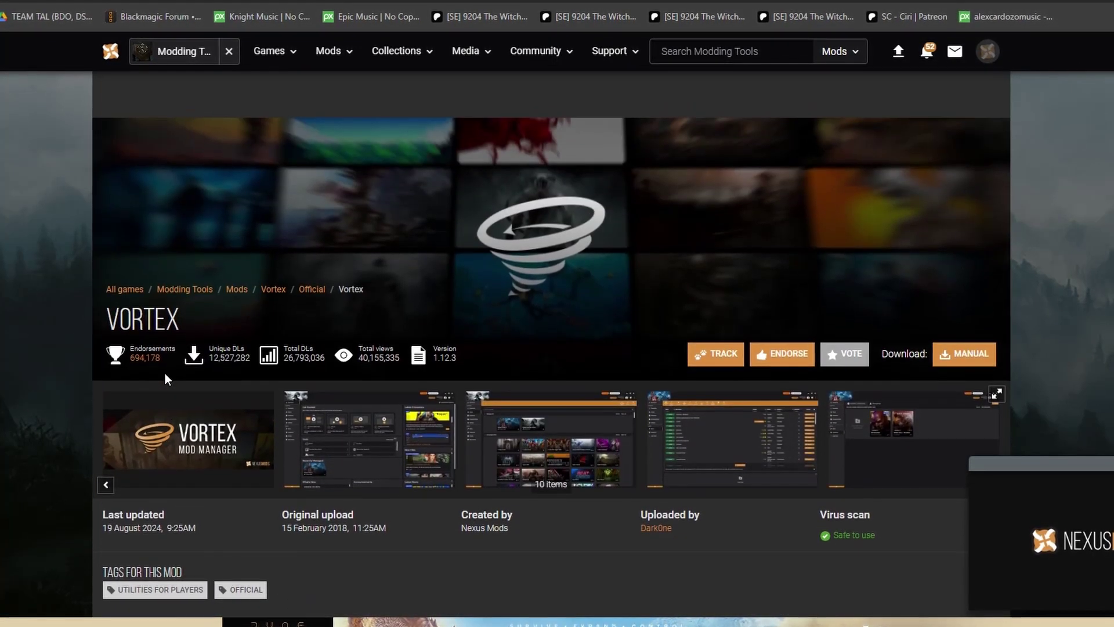
scroll(163, 374, down, 4)
scroll(162, 374, down, 2)
Recheck the Vortex files, then open the Nexus Mods home page in a new tab.
click(193, 280)
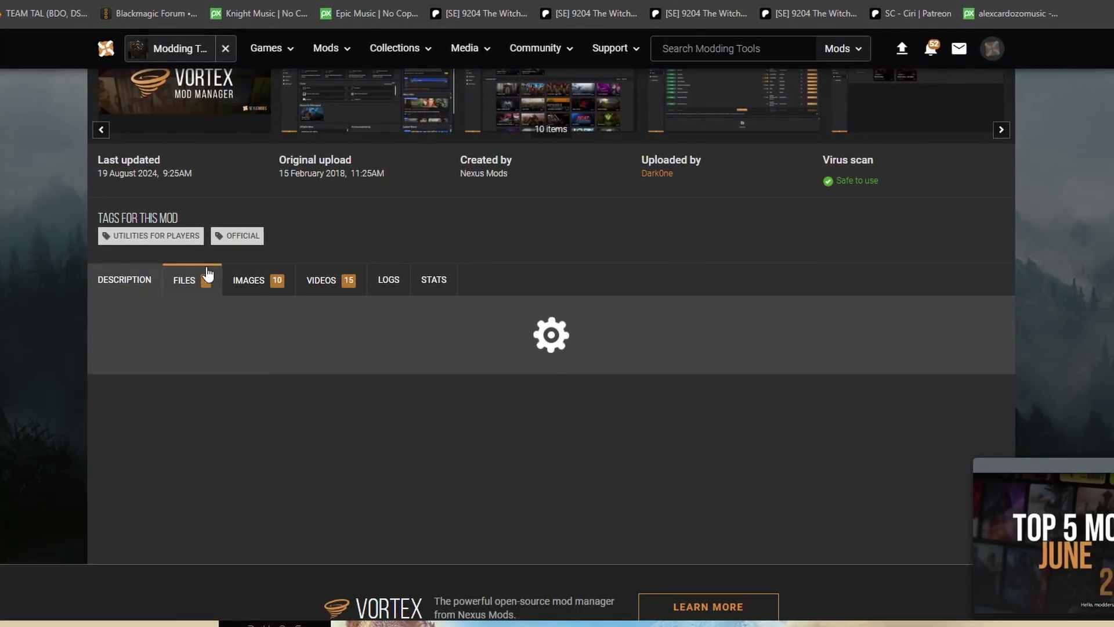
scroll(140, 368, down, 4)
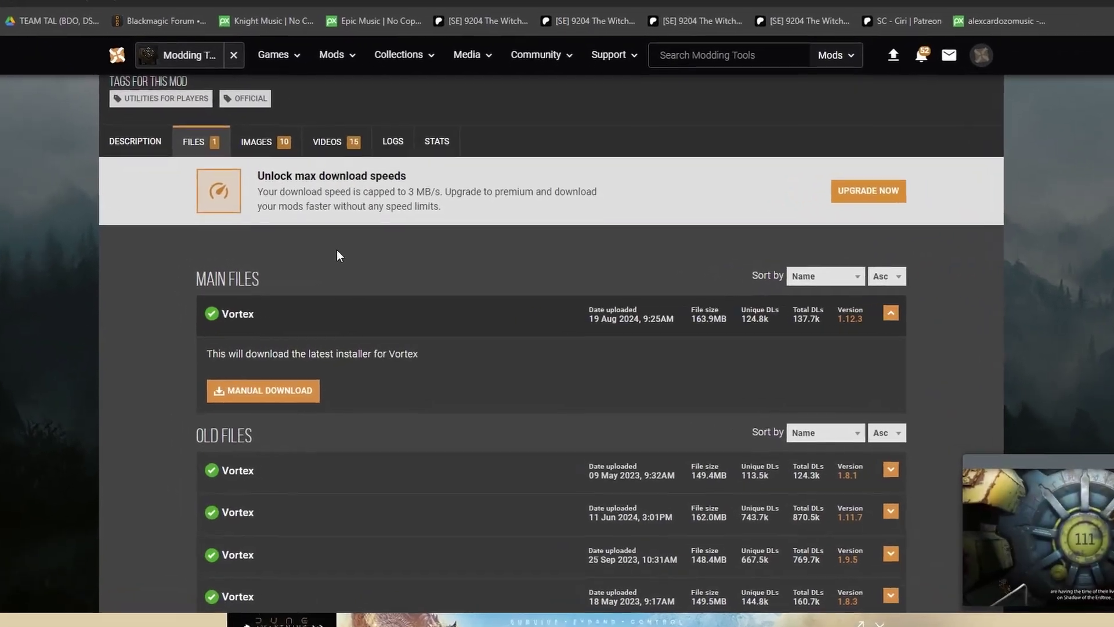
key(ctrl+t)
click(167, 62)
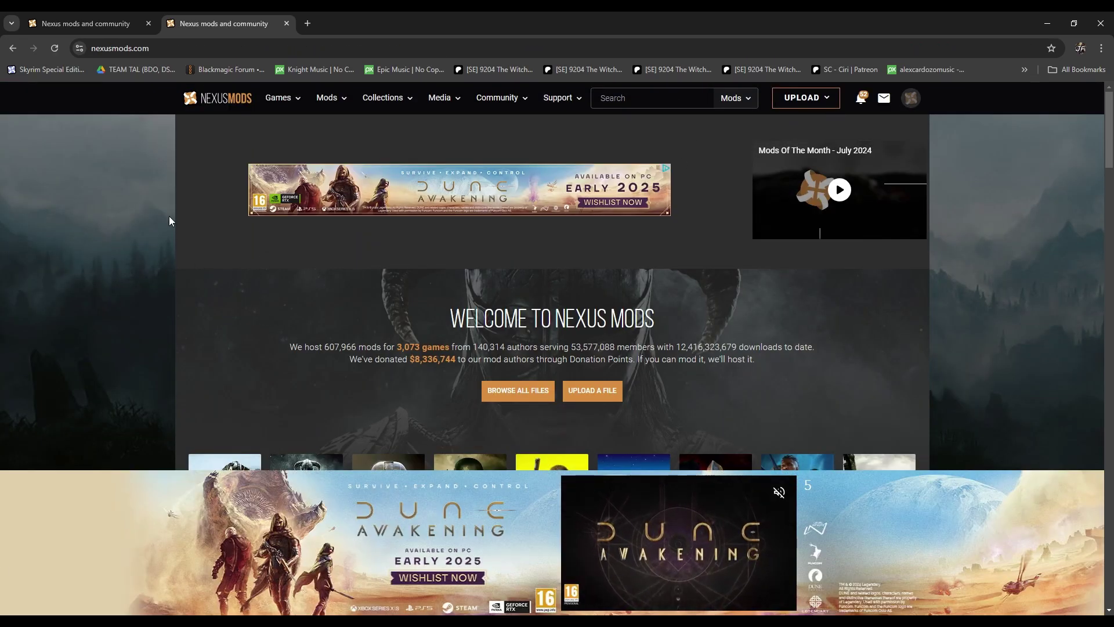
Browse the week, month and all-time popular mod tabs, then choose Explore All Mods.
scroll(230, 202, down, 5)
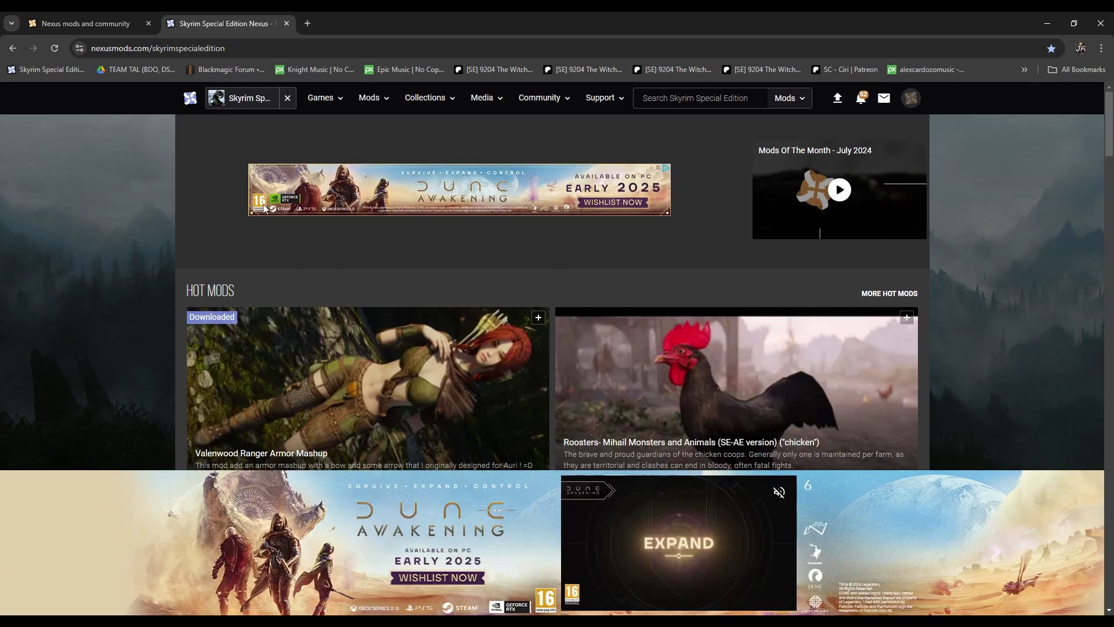
click(913, 100)
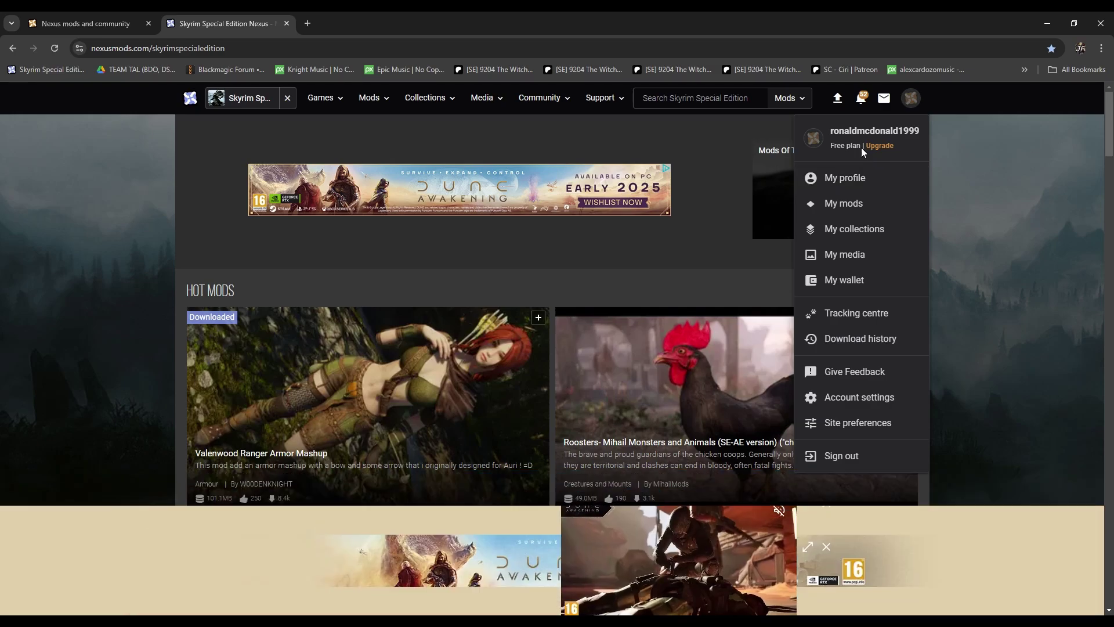
scroll(108, 190, down, 10)
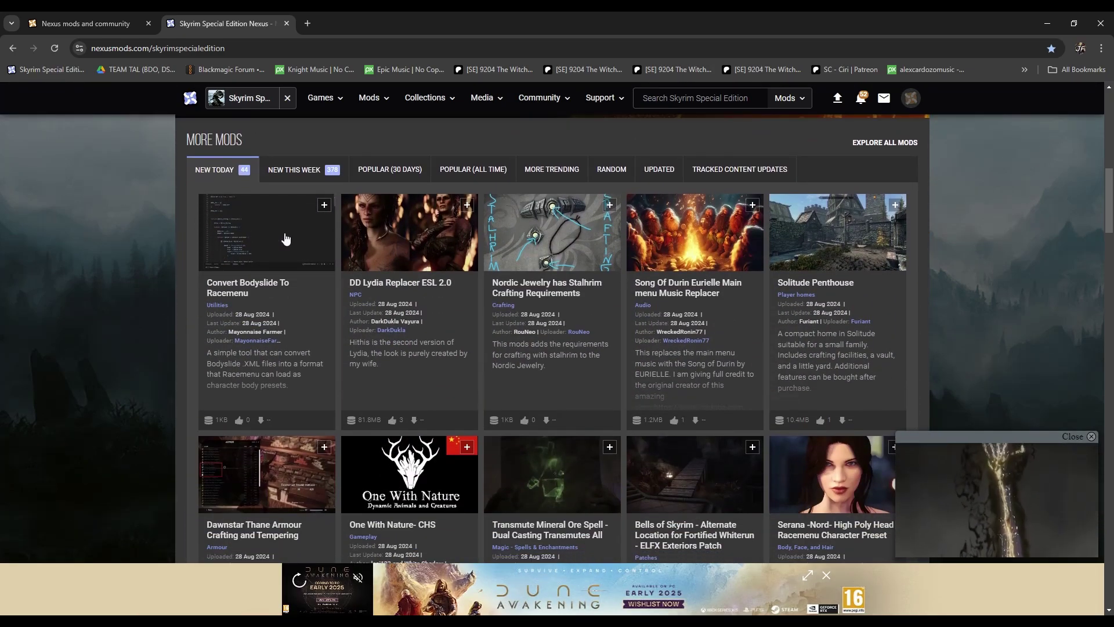
scroll(464, 294, down, 3)
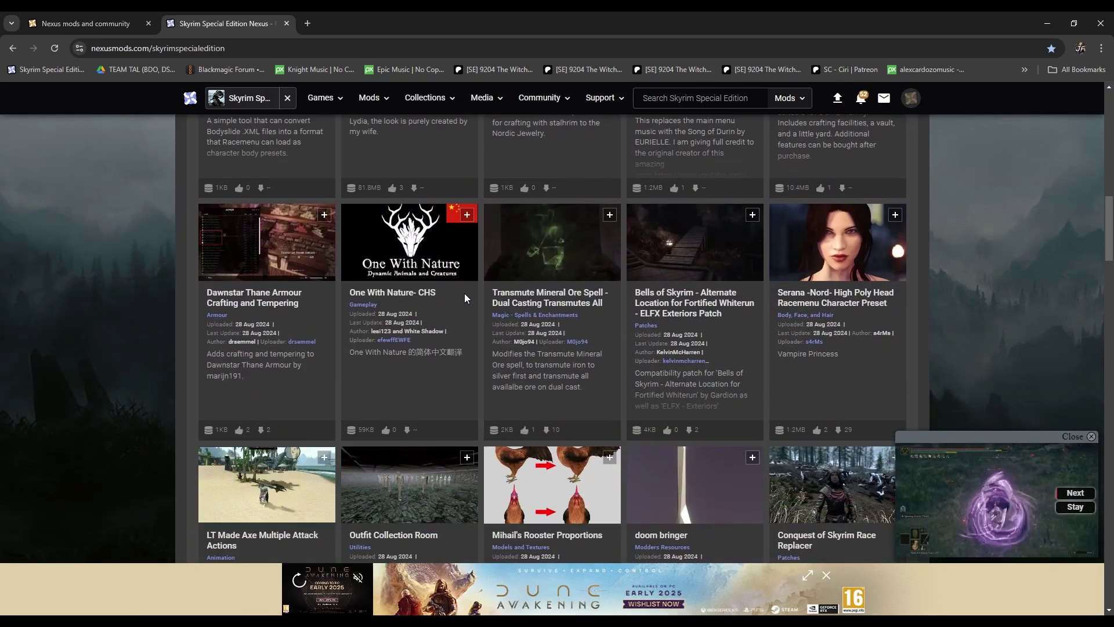
scroll(440, 281, up, 4)
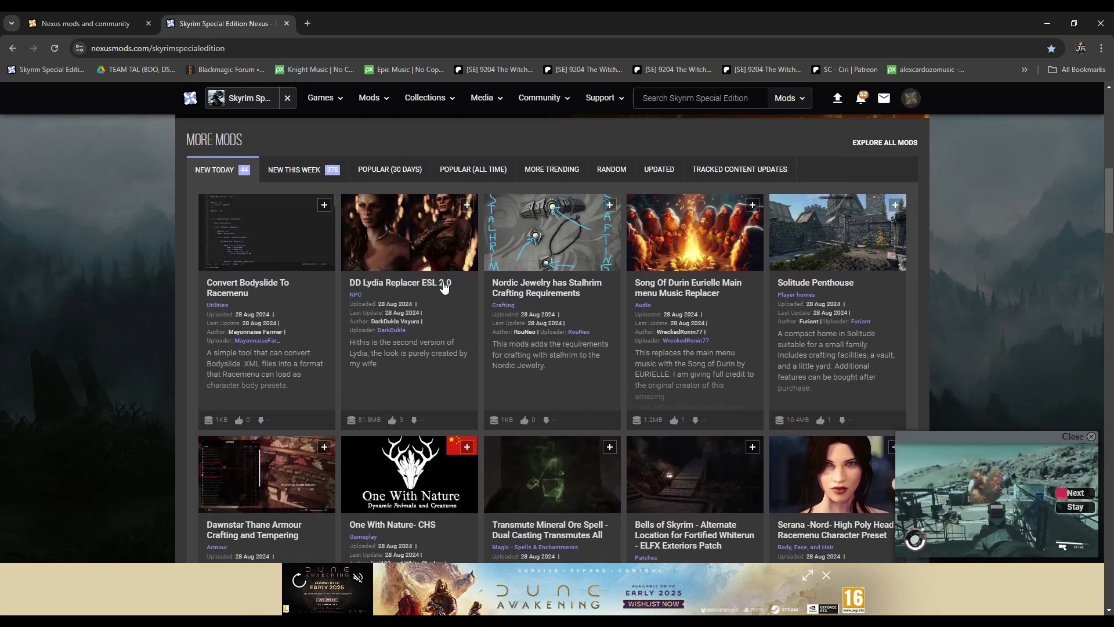
scroll(197, 218, up, 2)
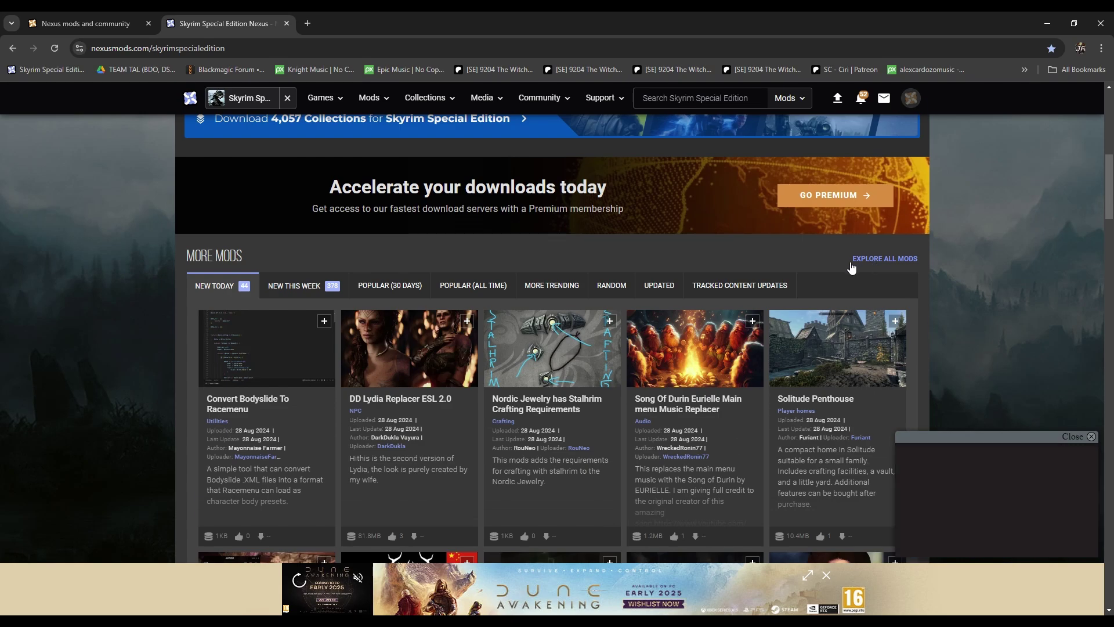
click(297, 286)
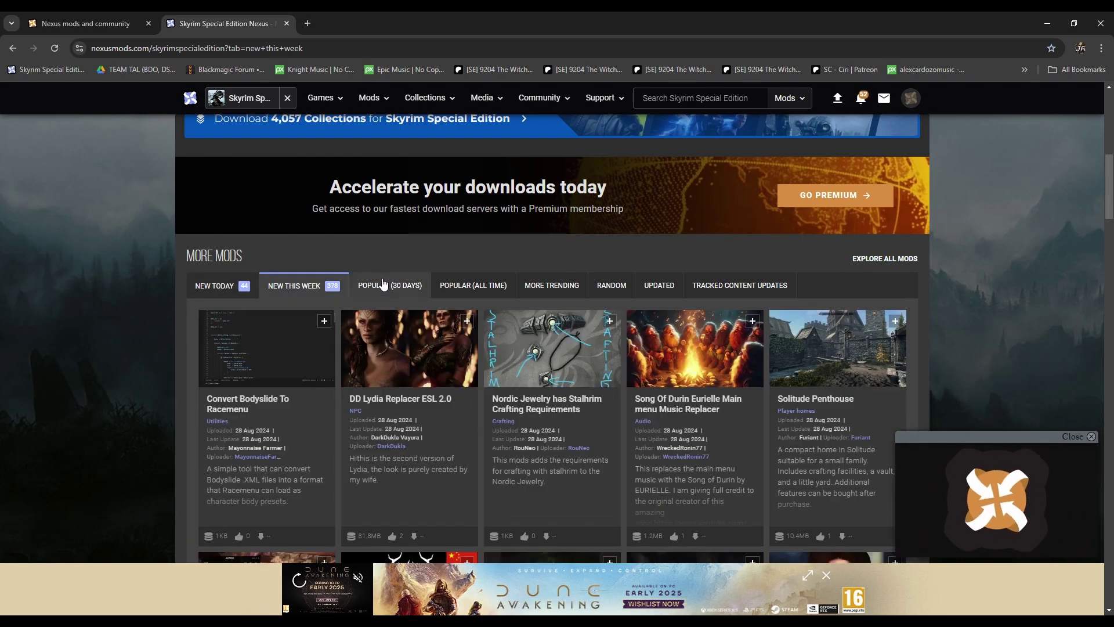
click(392, 283)
click(477, 286)
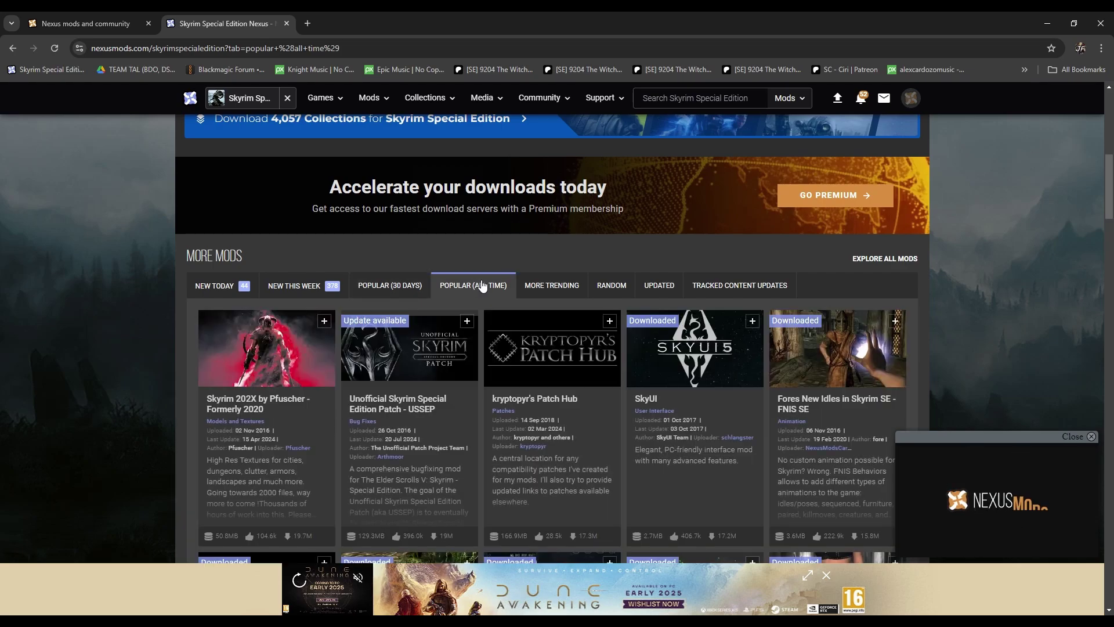
click(873, 256)
Sort the Skyrim Special Edition mod list by Unique downloads.
scroll(387, 353, down, 2)
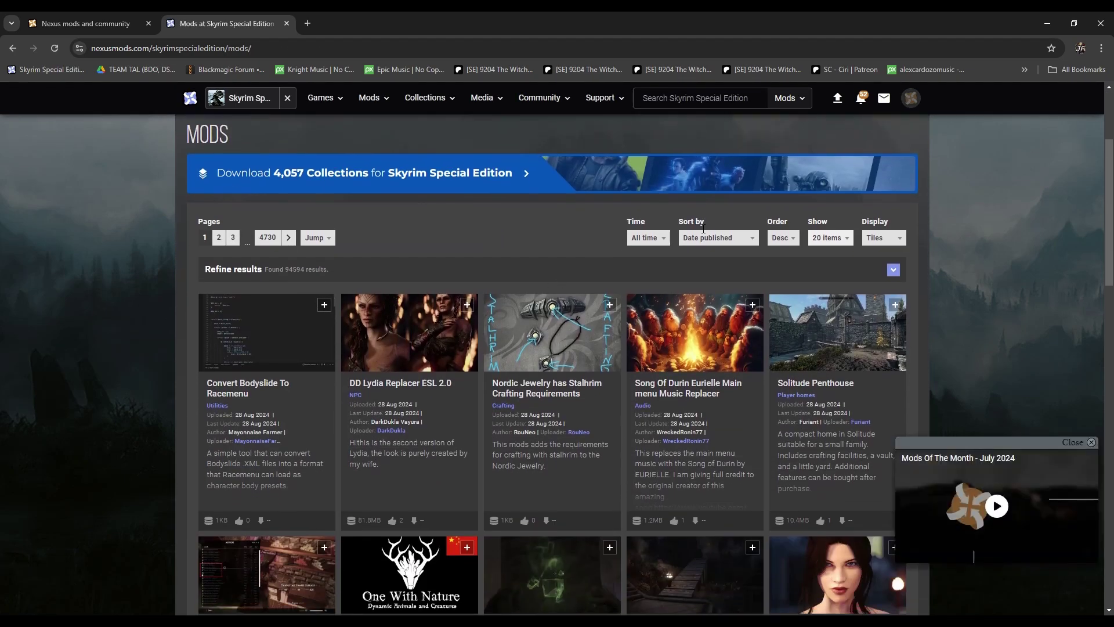
click(718, 238)
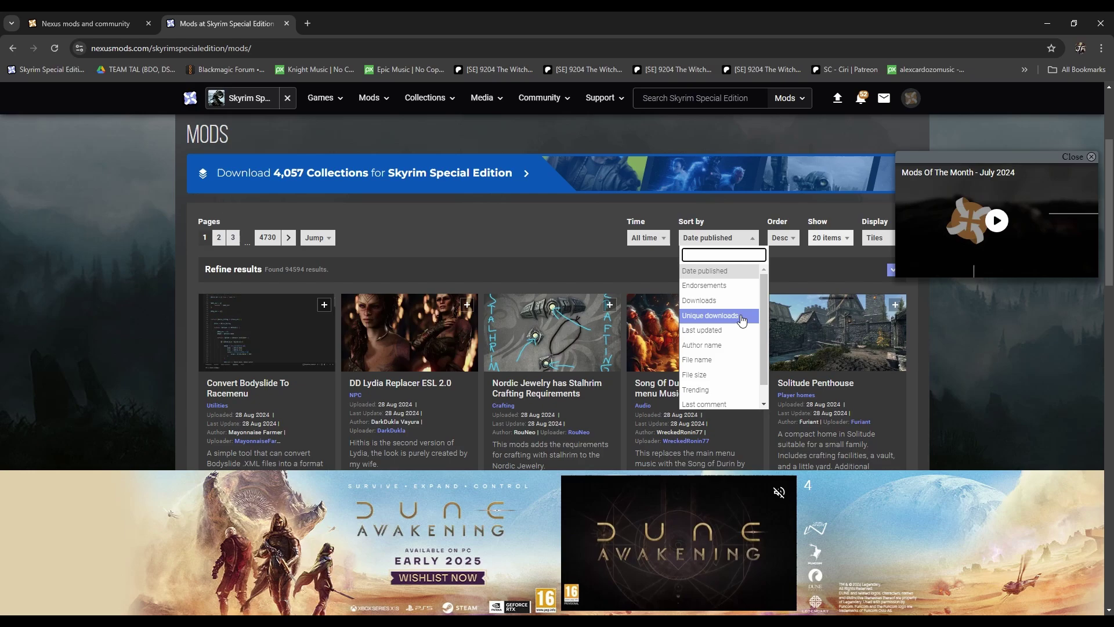
click(711, 316)
scroll(130, 259, down, 2)
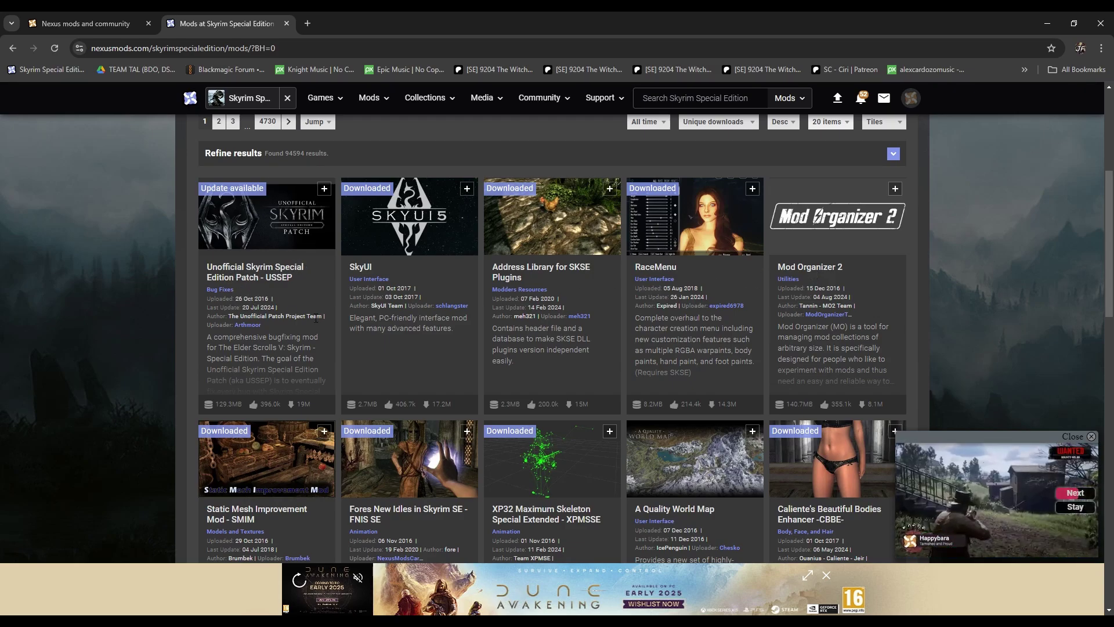
Open the A Quality World Map page and review its files, description and requirements.
click(674, 508)
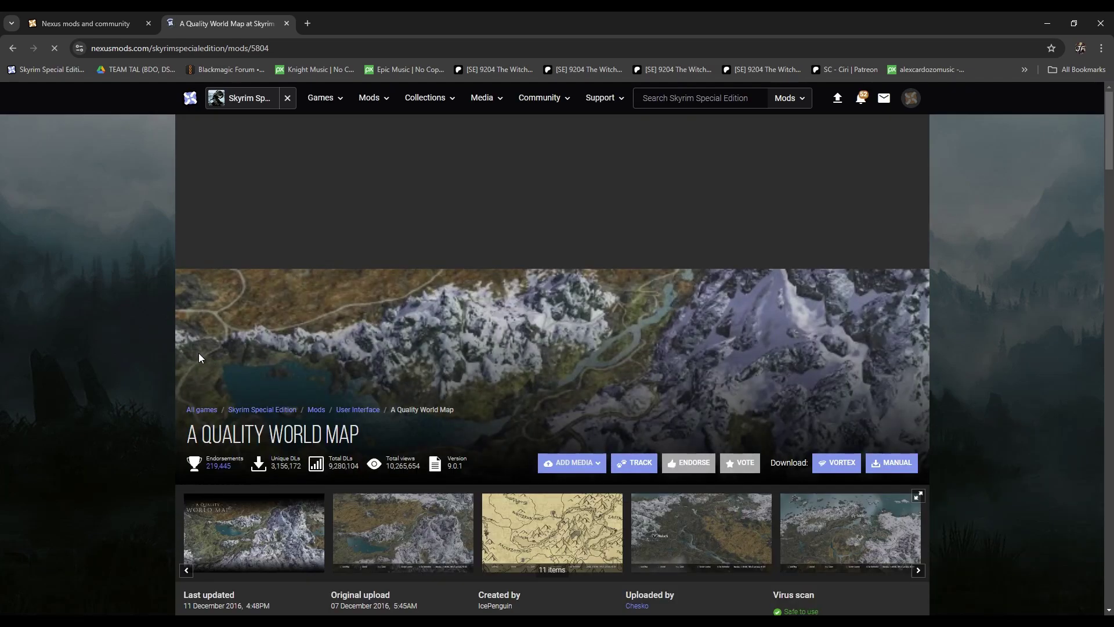
scroll(114, 359, down, 3)
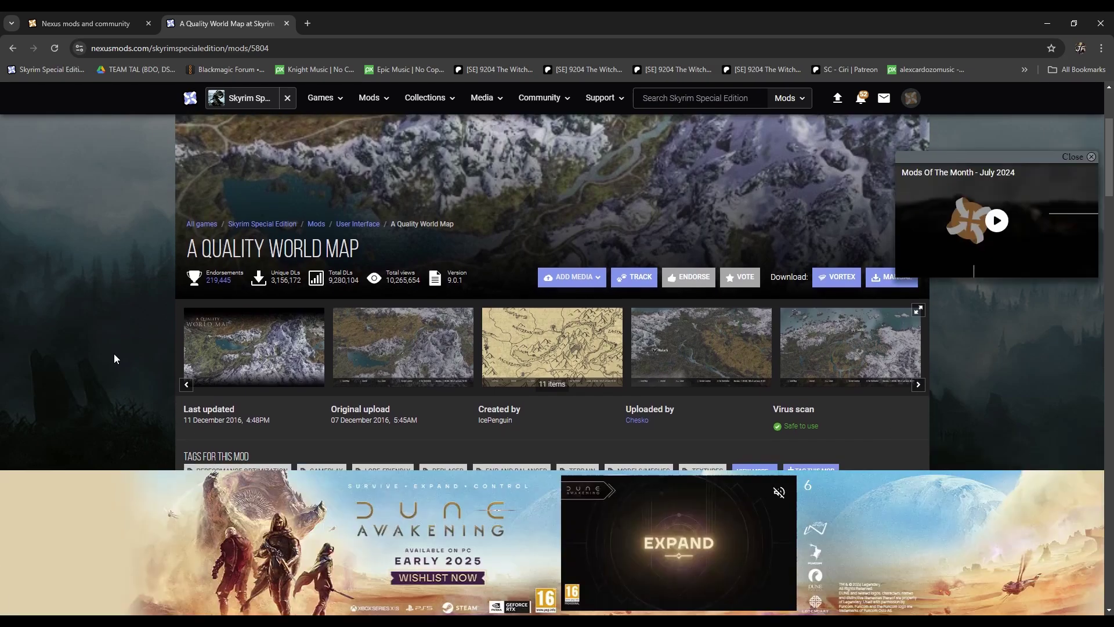
scroll(114, 358, down, 1)
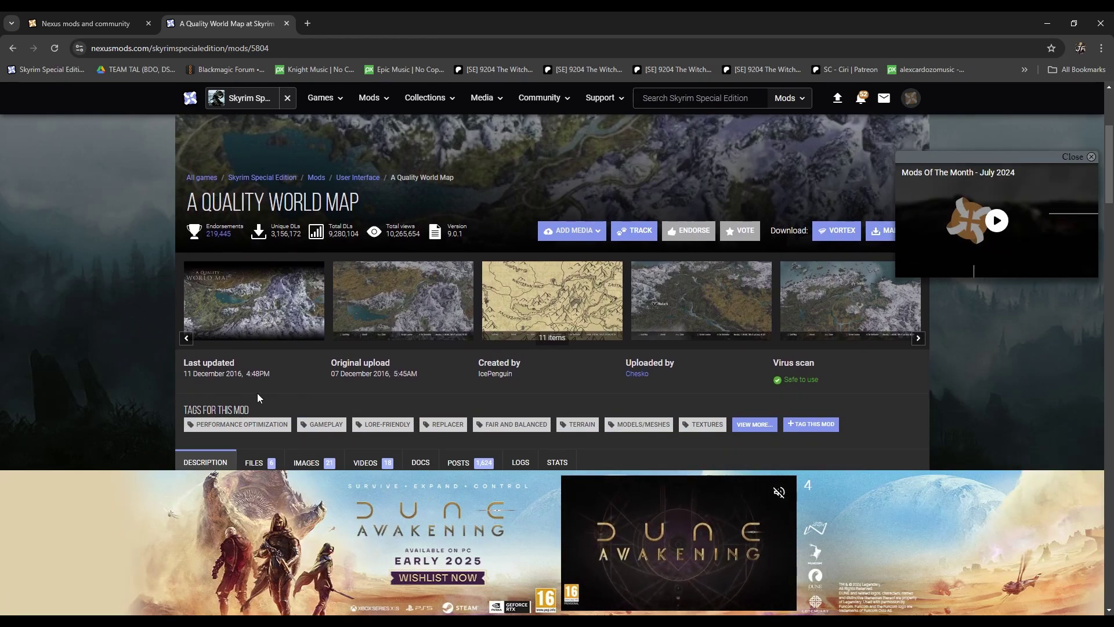
scroll(255, 390, down, 2)
click(260, 348)
scroll(151, 356, down, 4)
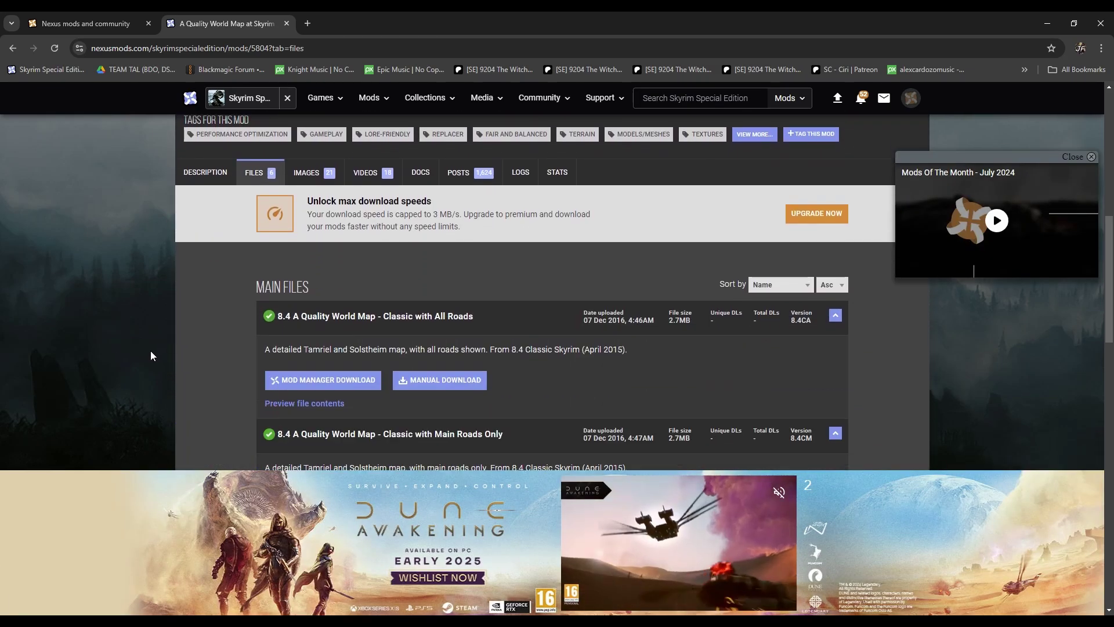
scroll(218, 329, up, 2)
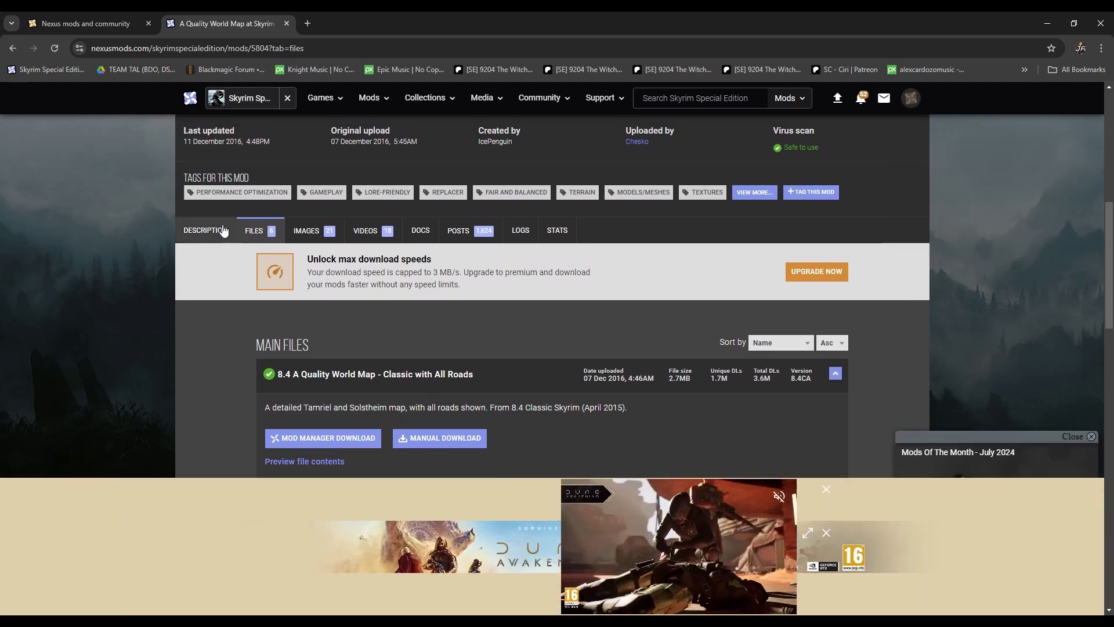
click(205, 226)
scroll(348, 291, down, 2)
click(395, 284)
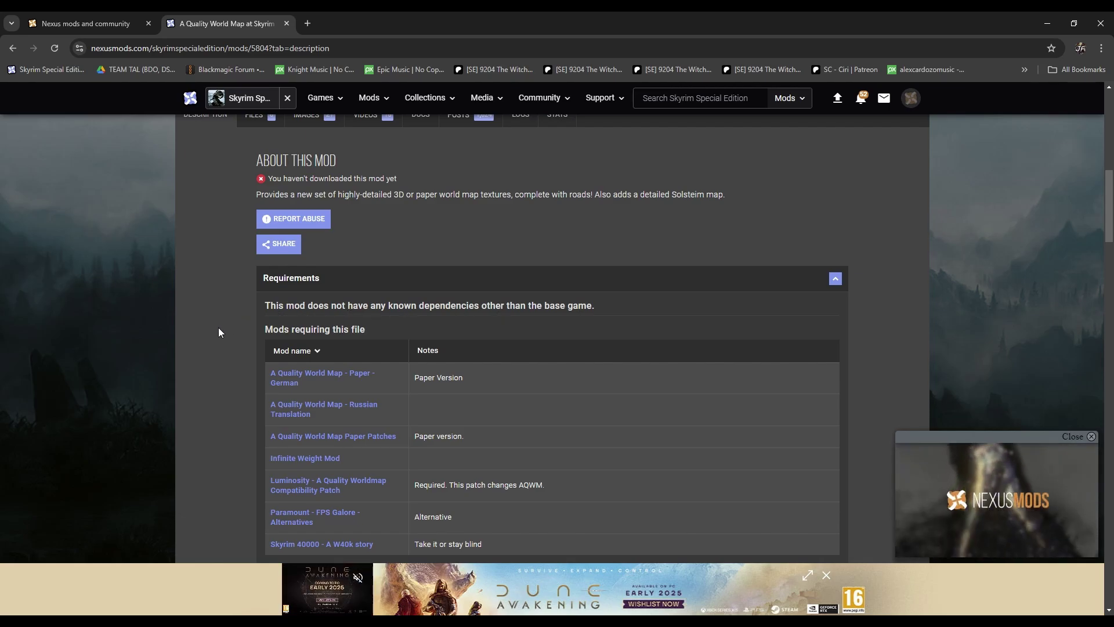
scroll(218, 327, up, 3)
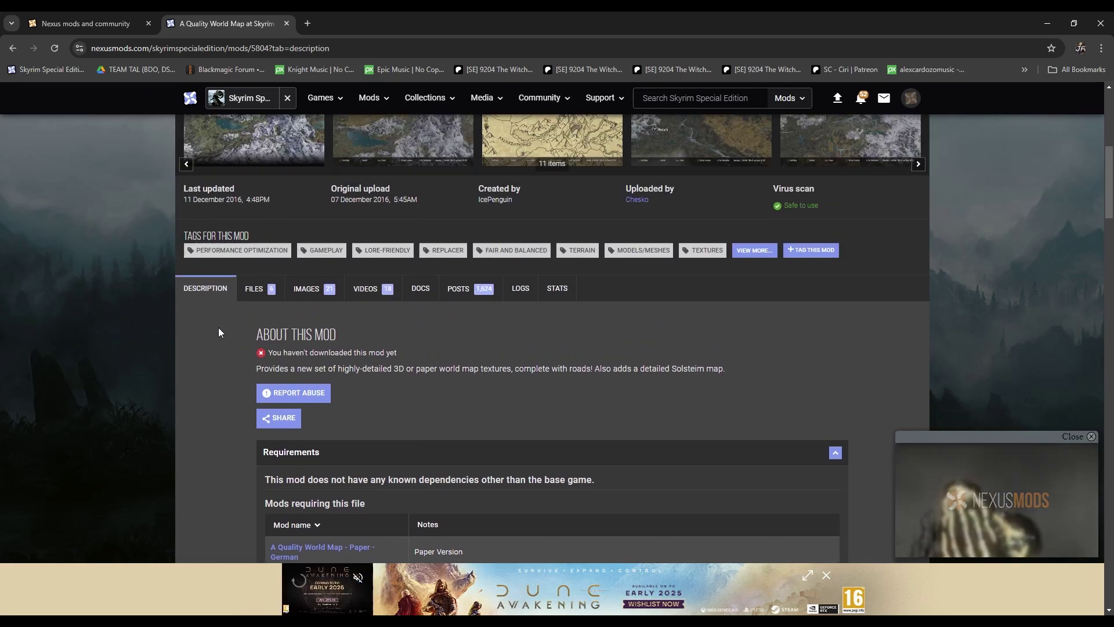
click(267, 297)
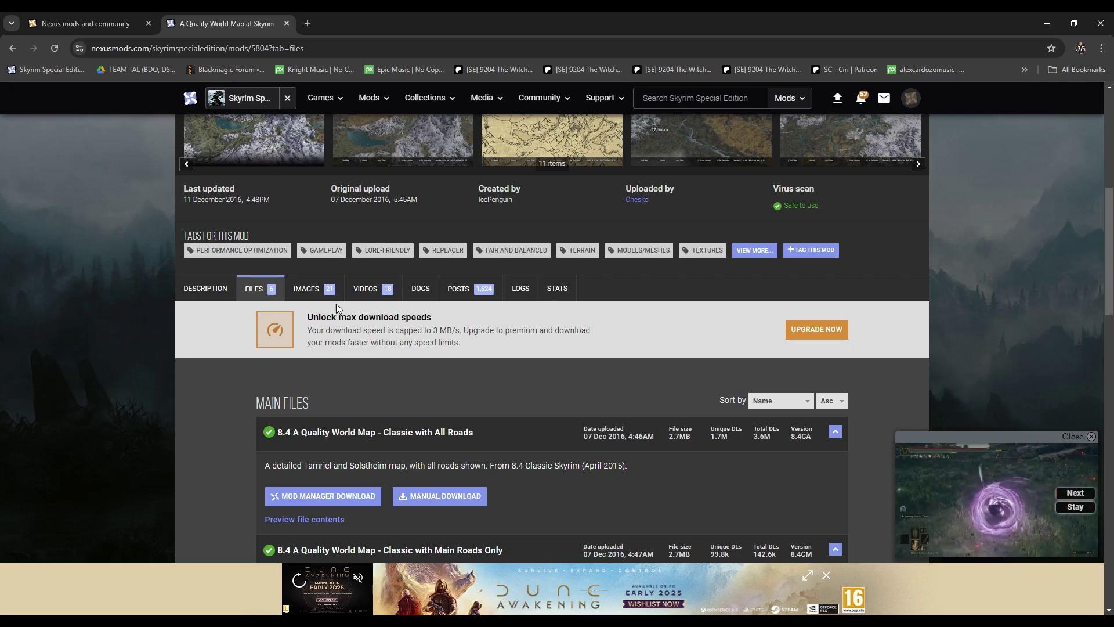
Read the mod's comments, check its 11 December 2016 update date and downloads, then close it.
click(459, 289)
scroll(218, 413, down, 3)
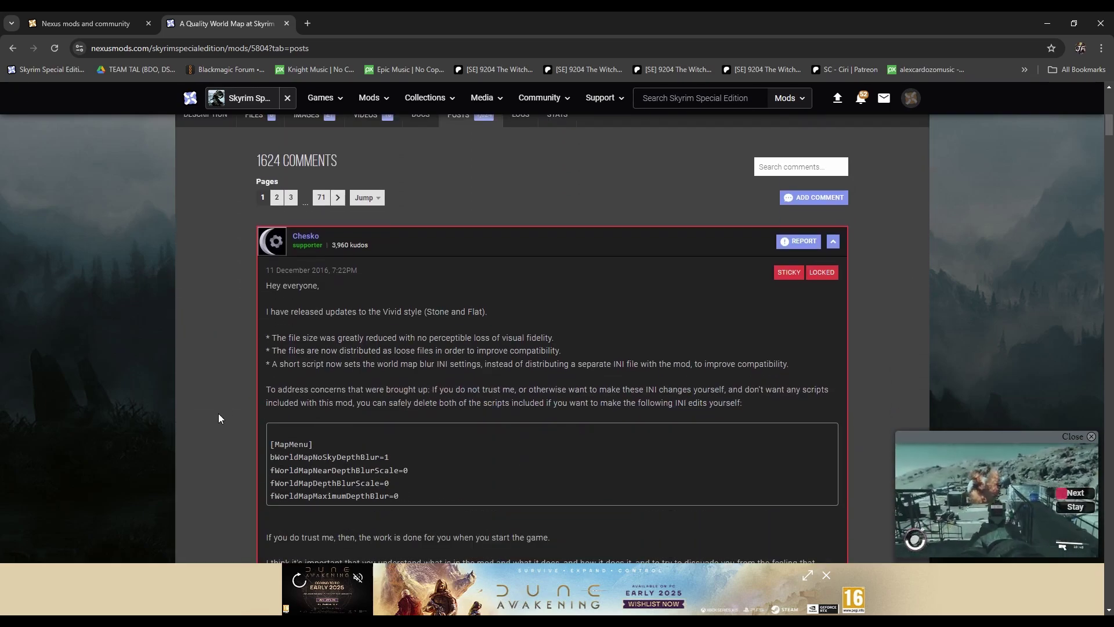
scroll(219, 414, down, 2)
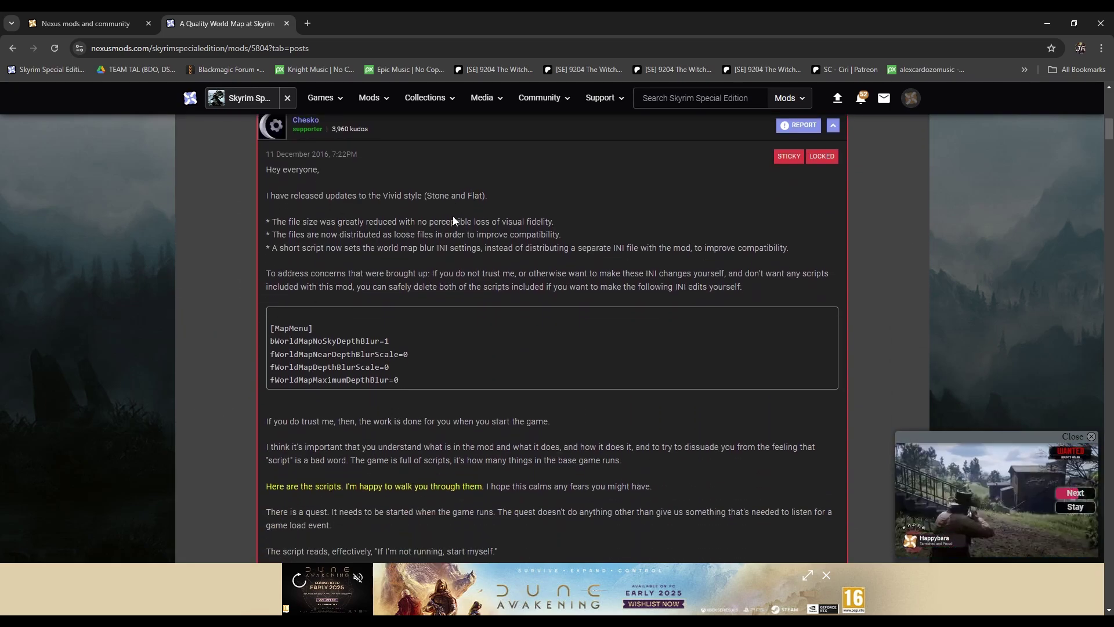
scroll(201, 345, down, 15)
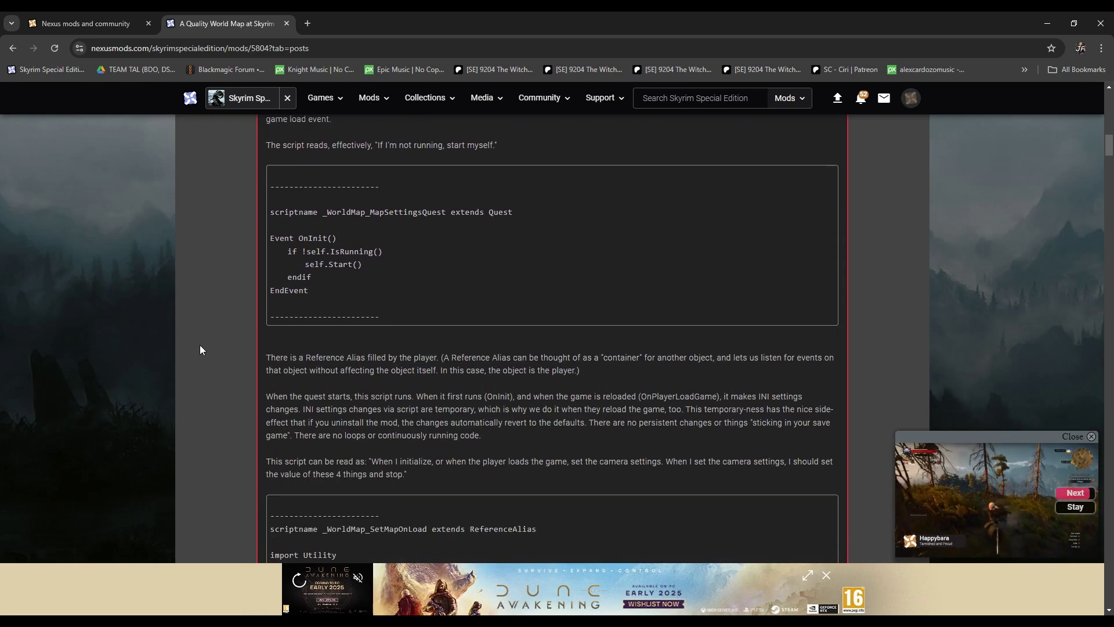
scroll(200, 349, down, 5)
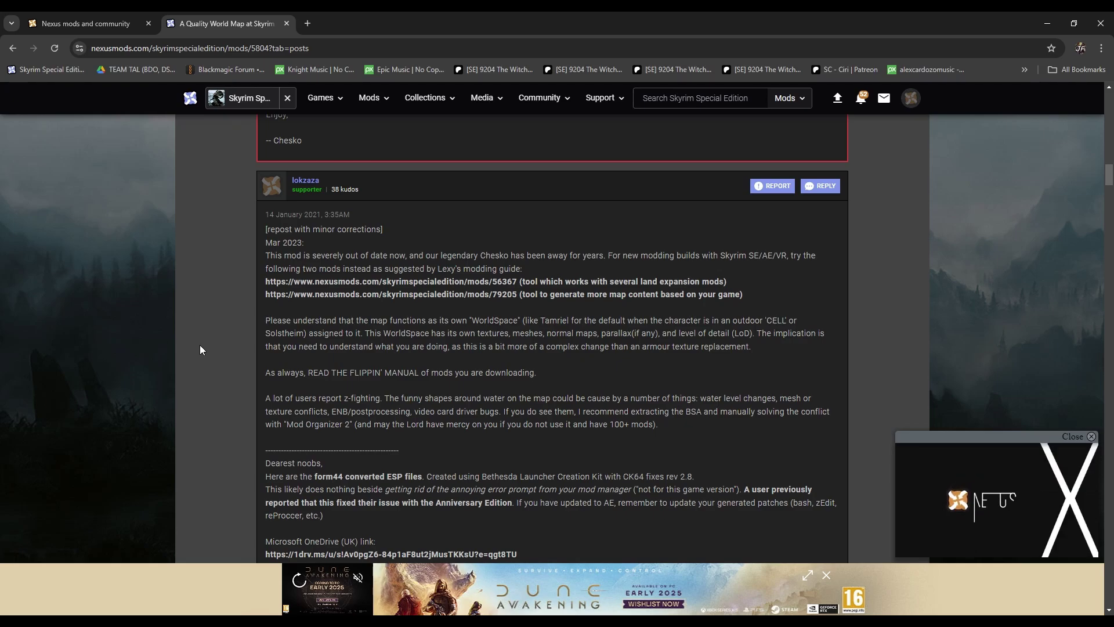
scroll(200, 348, down, 4)
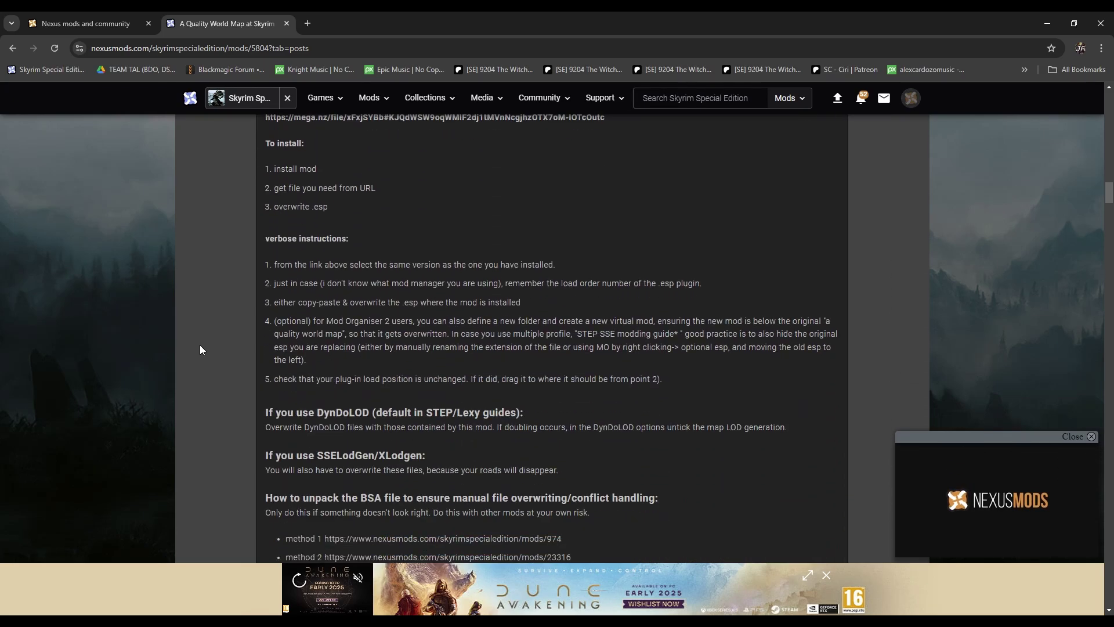
scroll(138, 337, up, 15)
scroll(138, 337, down, 2)
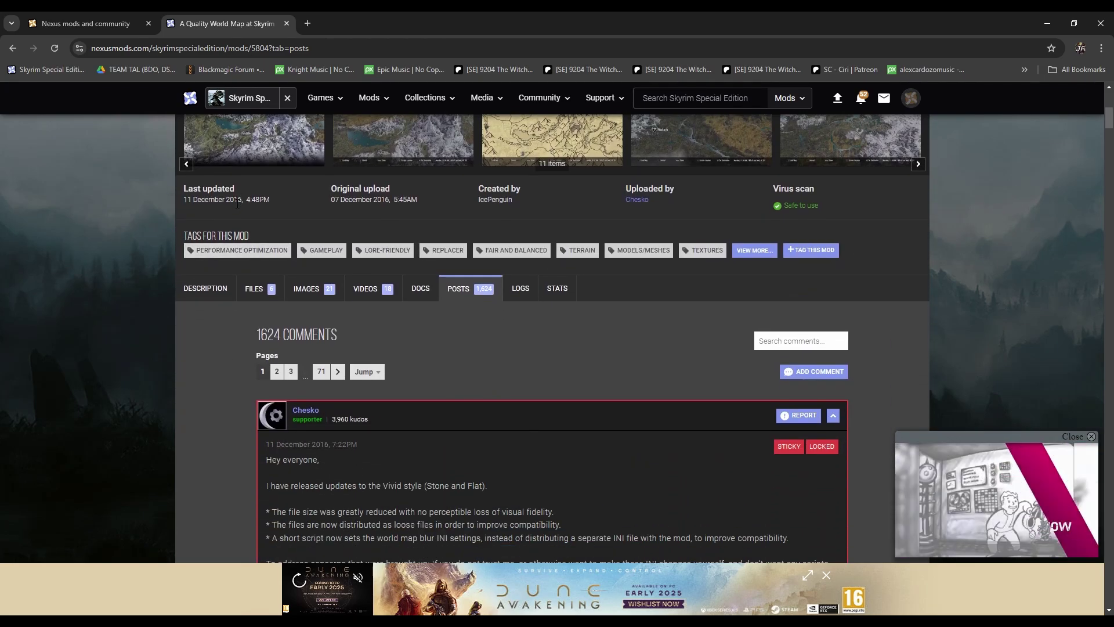
drag(243, 203, 181, 202)
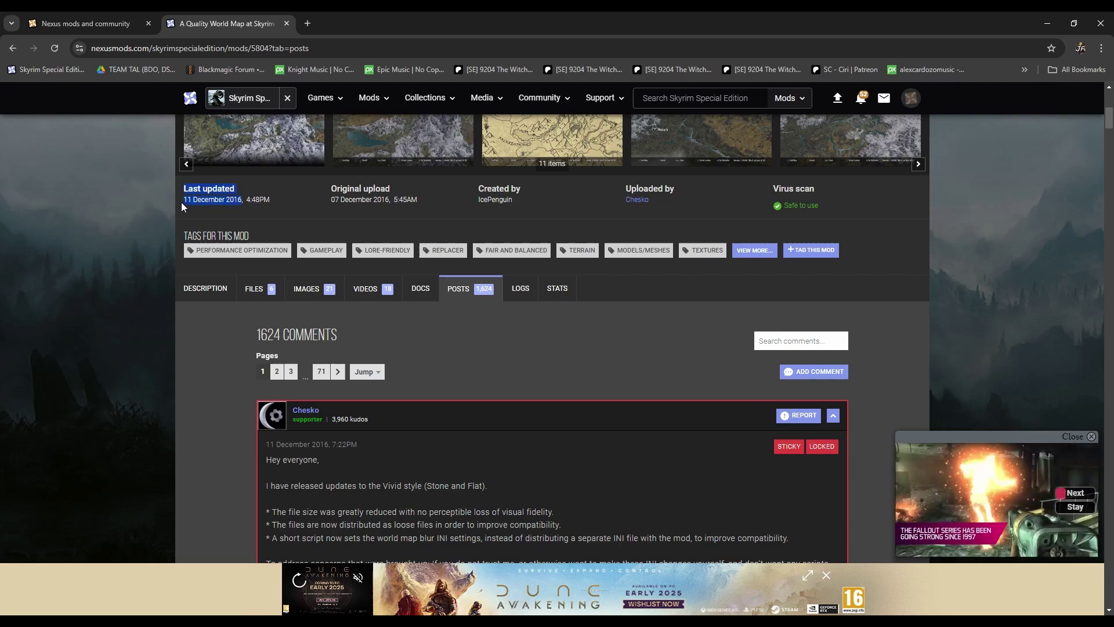
click(247, 210)
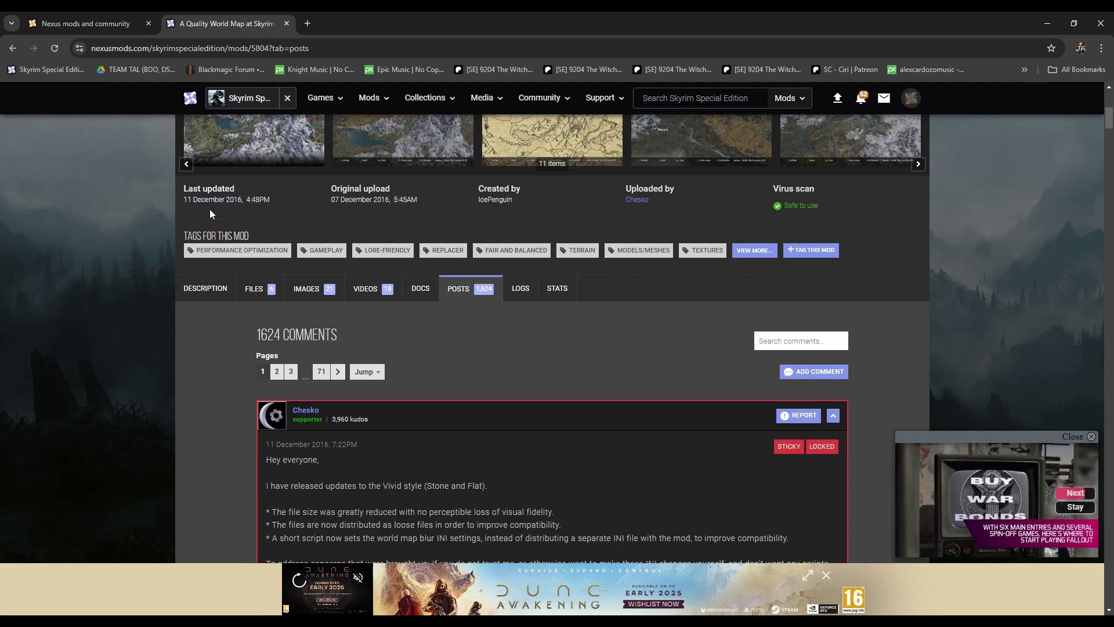
scroll(383, 302, up, 3)
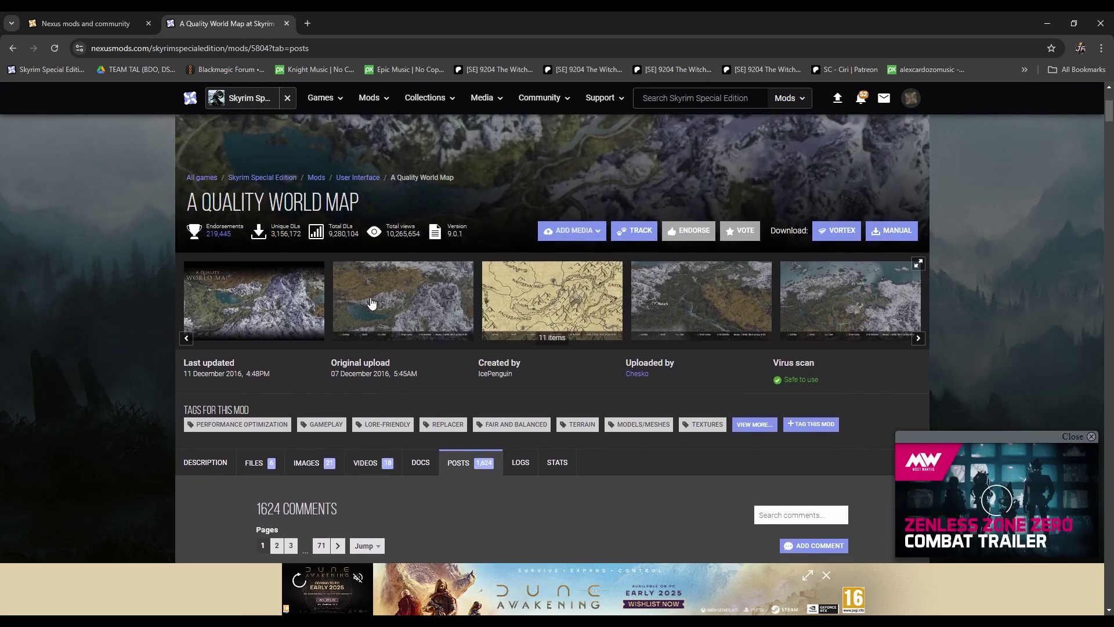
drag(337, 234, 307, 238)
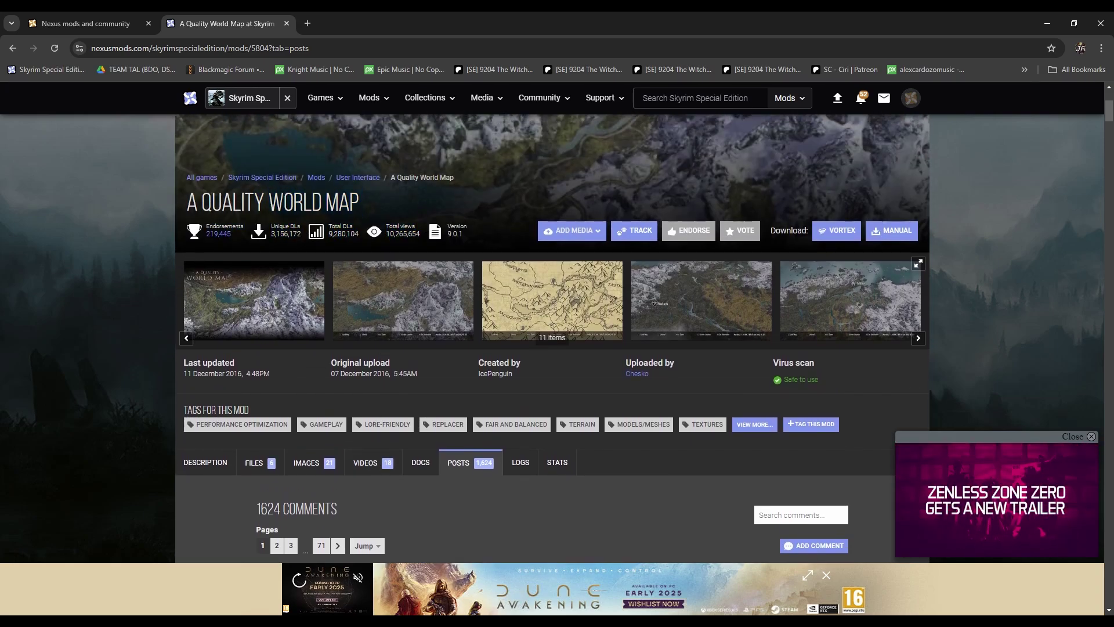
scroll(250, 366, down, 3)
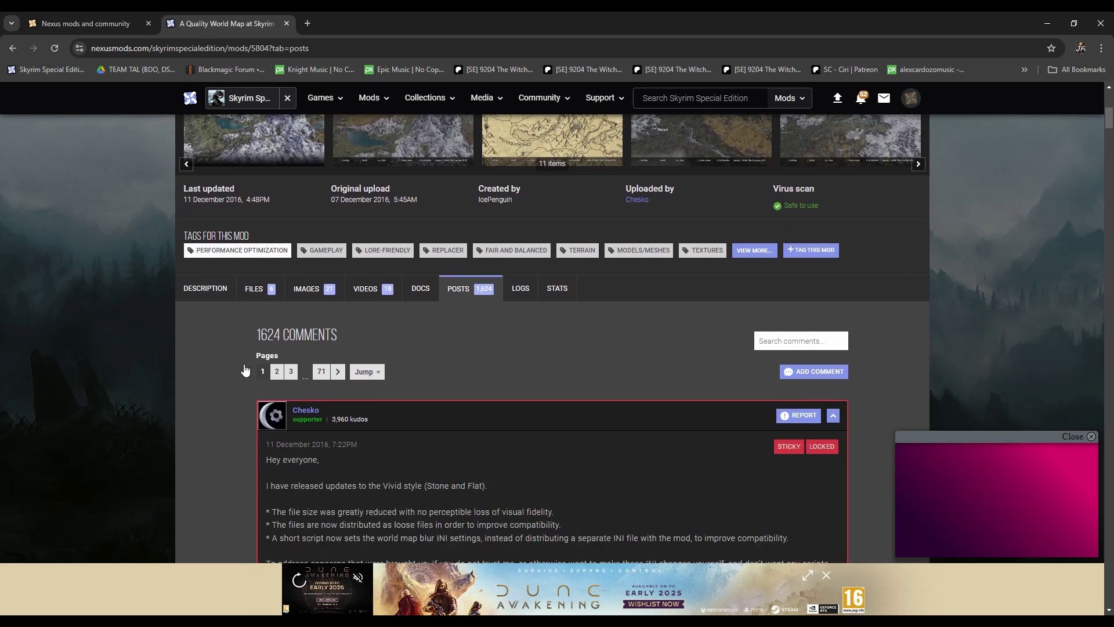
key(ctrl+w)
scroll(130, 329, up, 4)
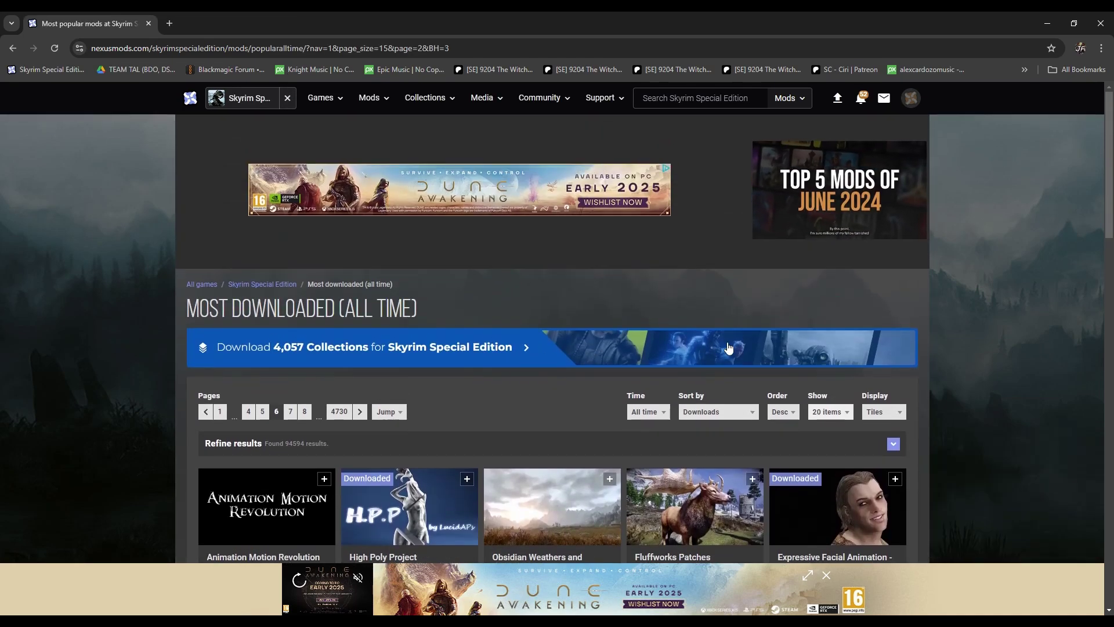
Expand the Refine results options and select the Armour category.
click(893, 443)
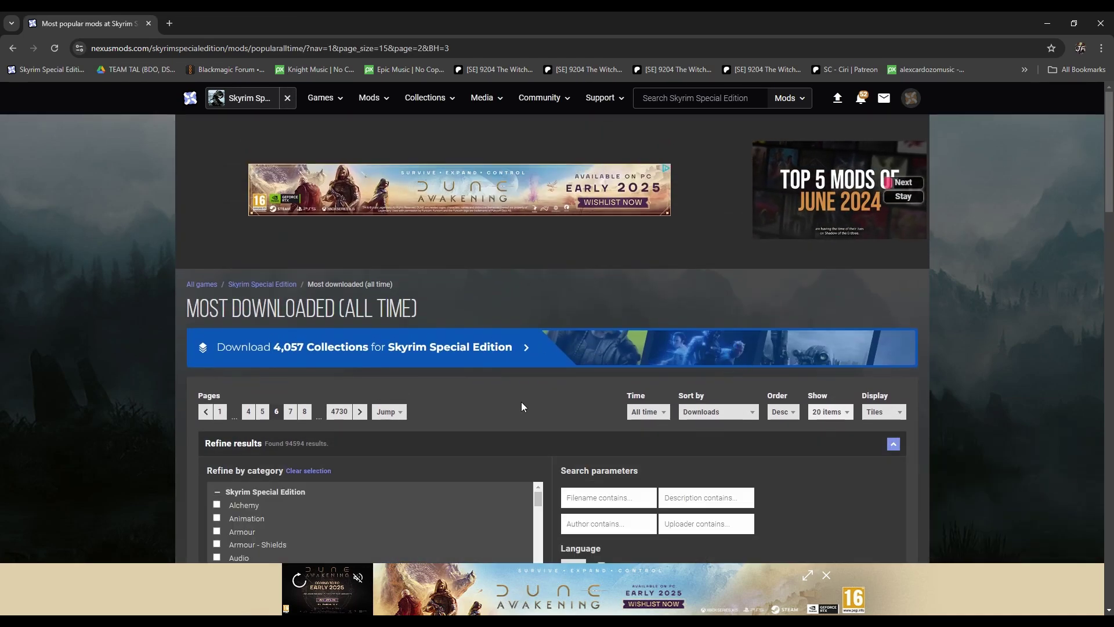
scroll(522, 402, down, 5)
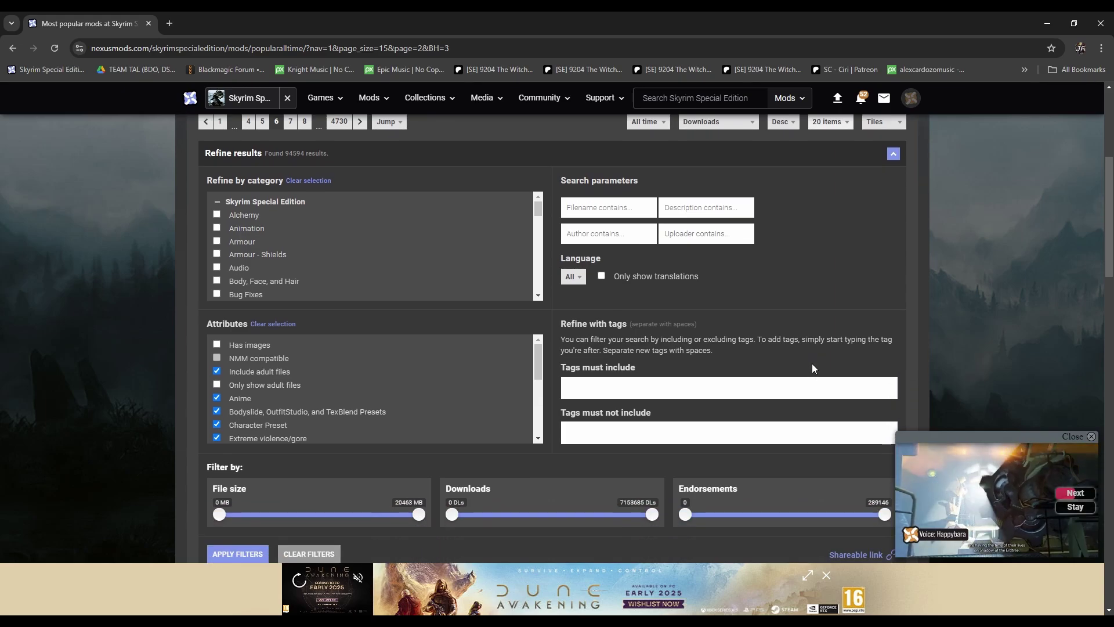
scroll(827, 301, up, 1)
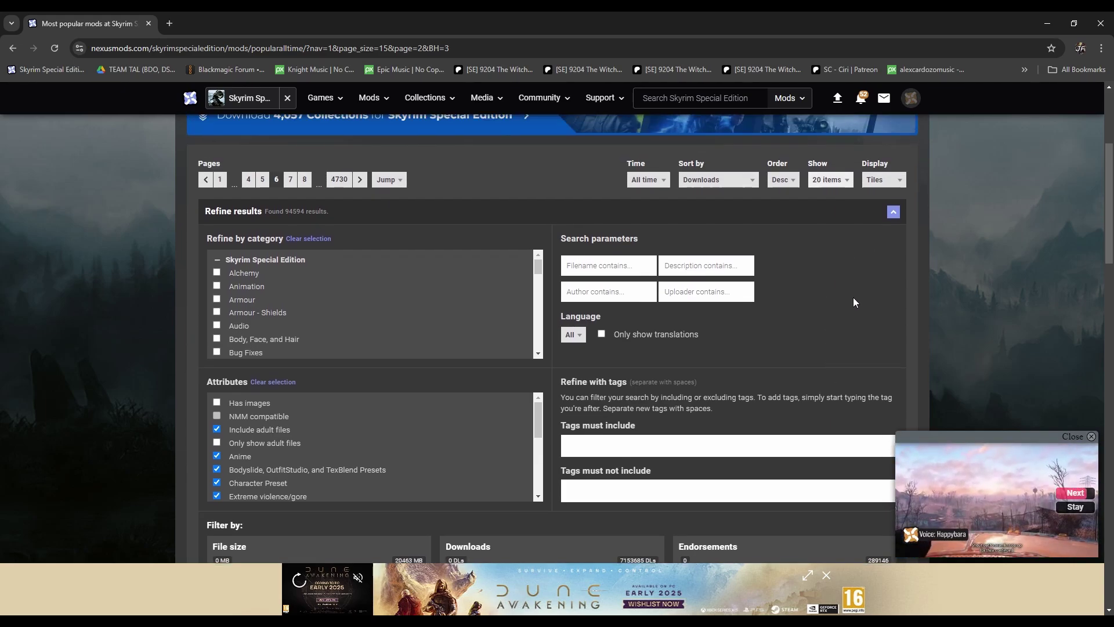
scroll(413, 300, down, 3)
scroll(254, 296, down, 2)
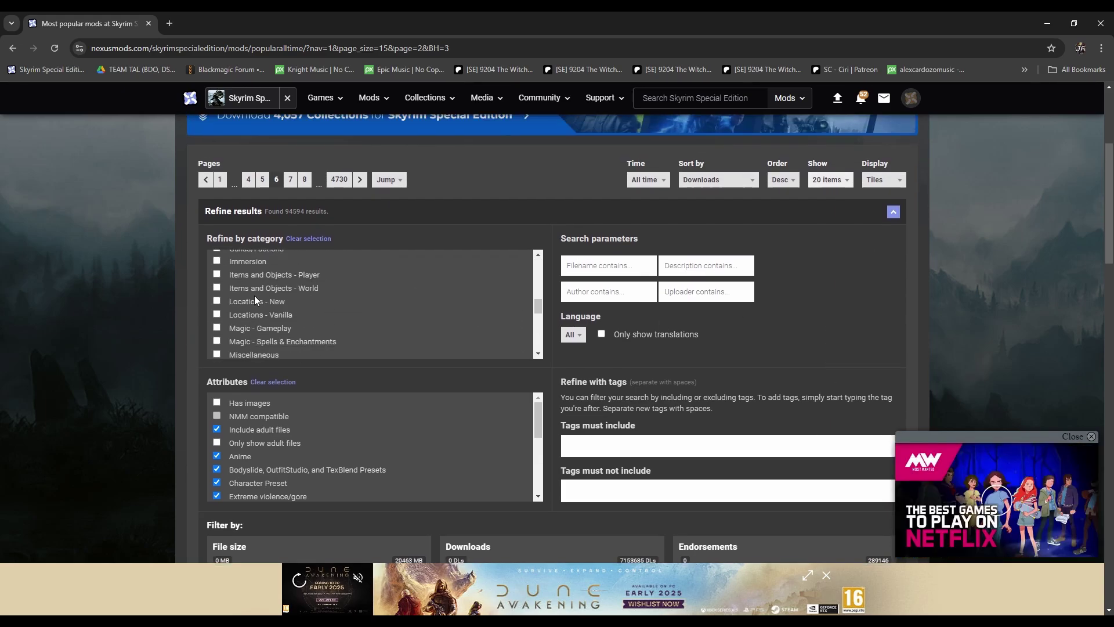
scroll(261, 302, down, 2)
scroll(317, 312, down, 2)
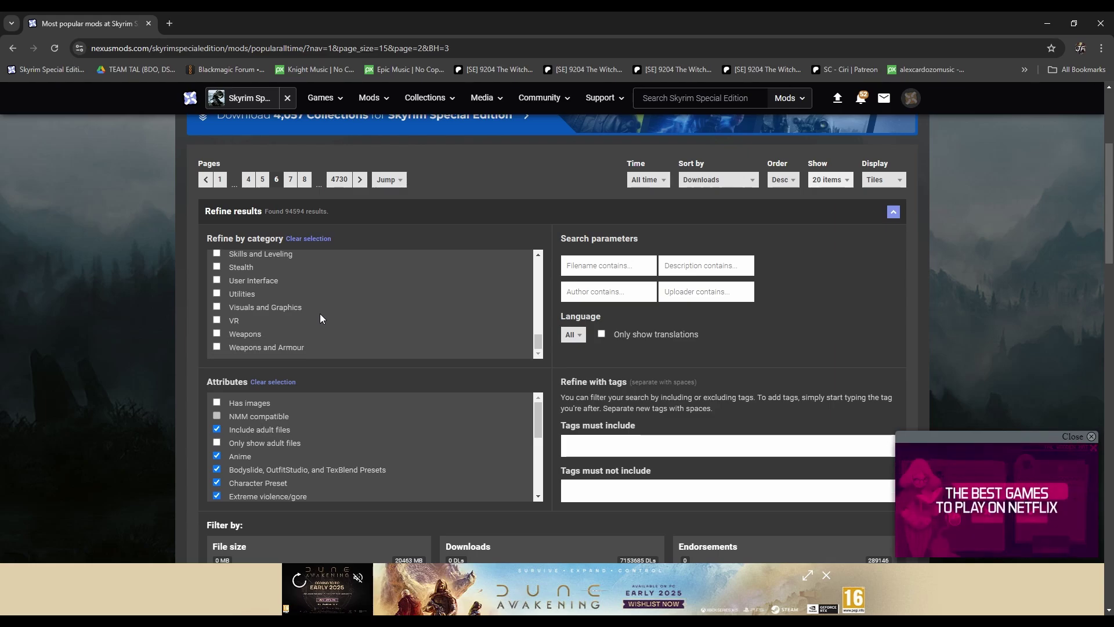
scroll(328, 325, up, 8)
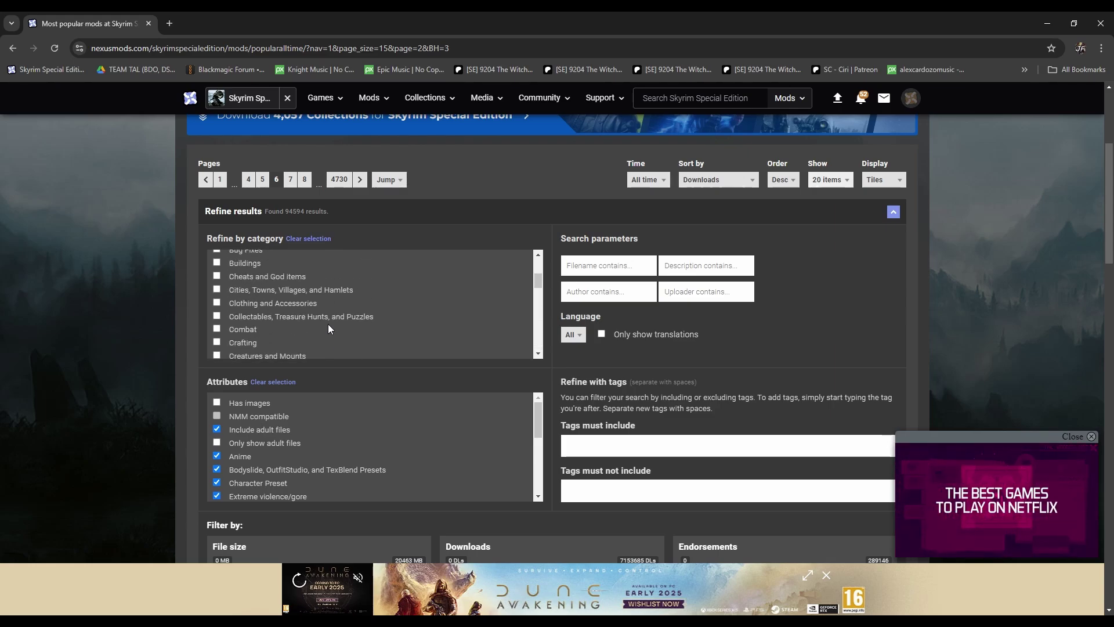
scroll(329, 325, up, 2)
scroll(322, 376, up, 3)
scroll(544, 318, down, 3)
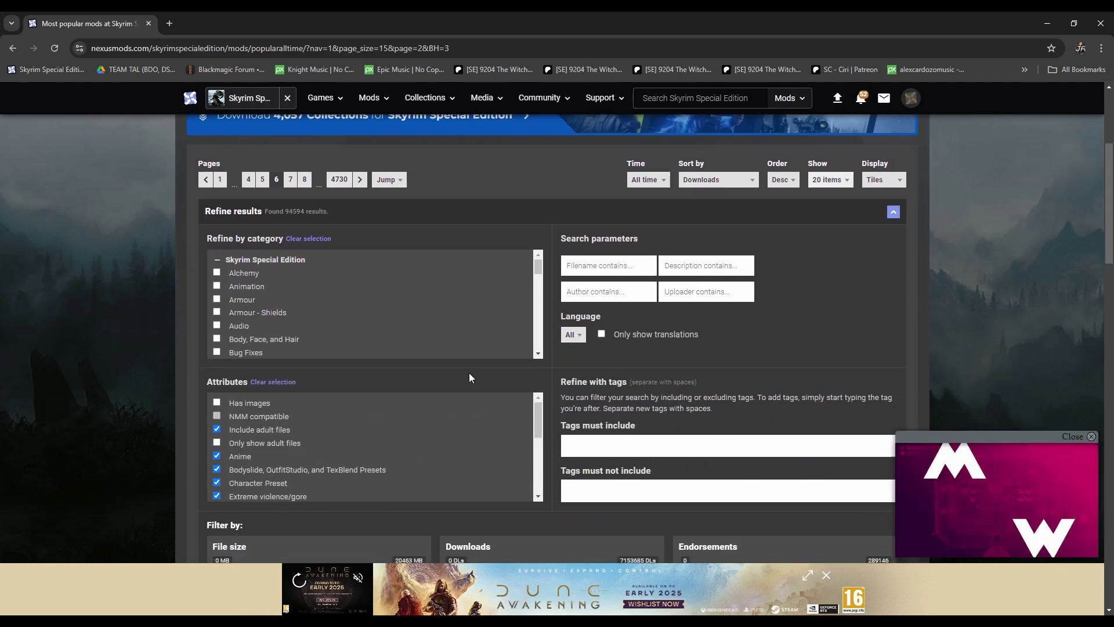
scroll(329, 444, down, 8)
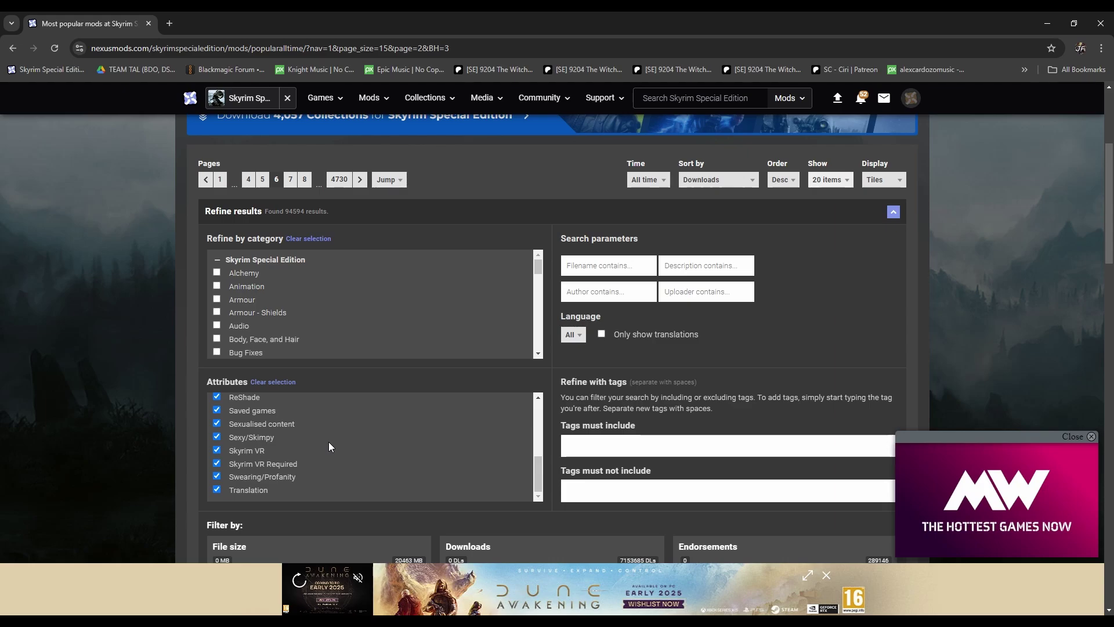
scroll(329, 444, up, 8)
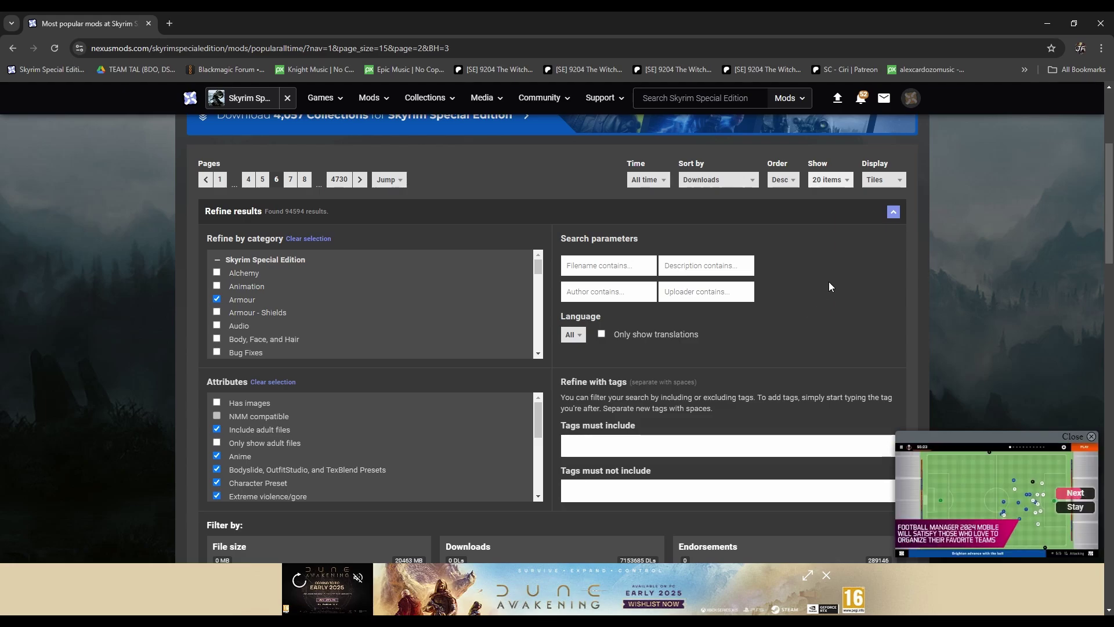
Sort by Unique downloads, apply the filters, and collapse the refine options to see the Armour mods.
click(717, 186)
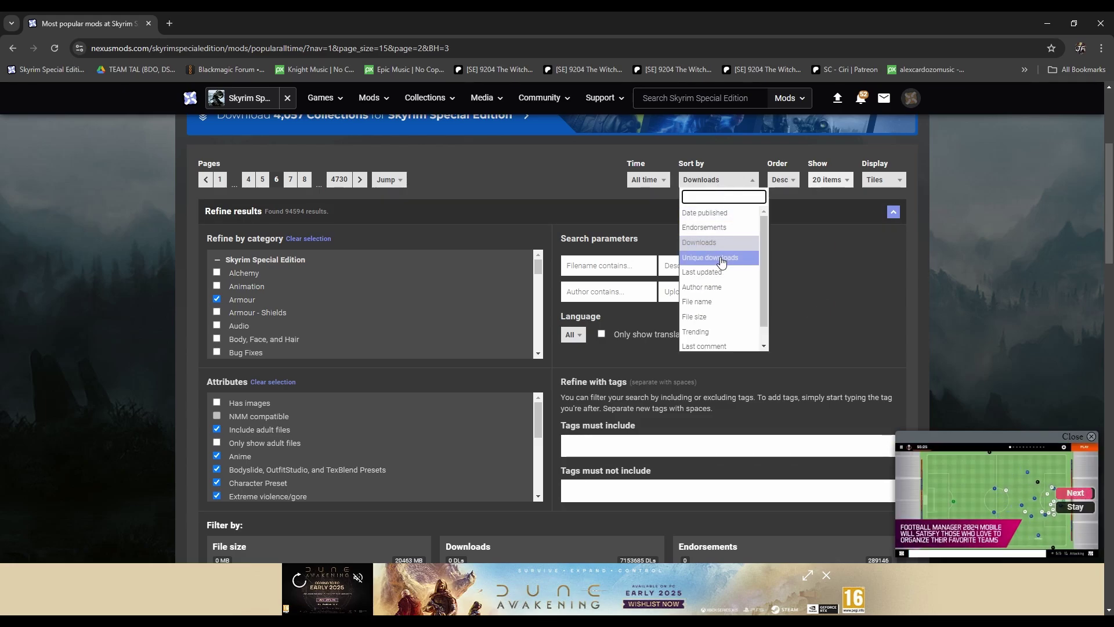
click(745, 250)
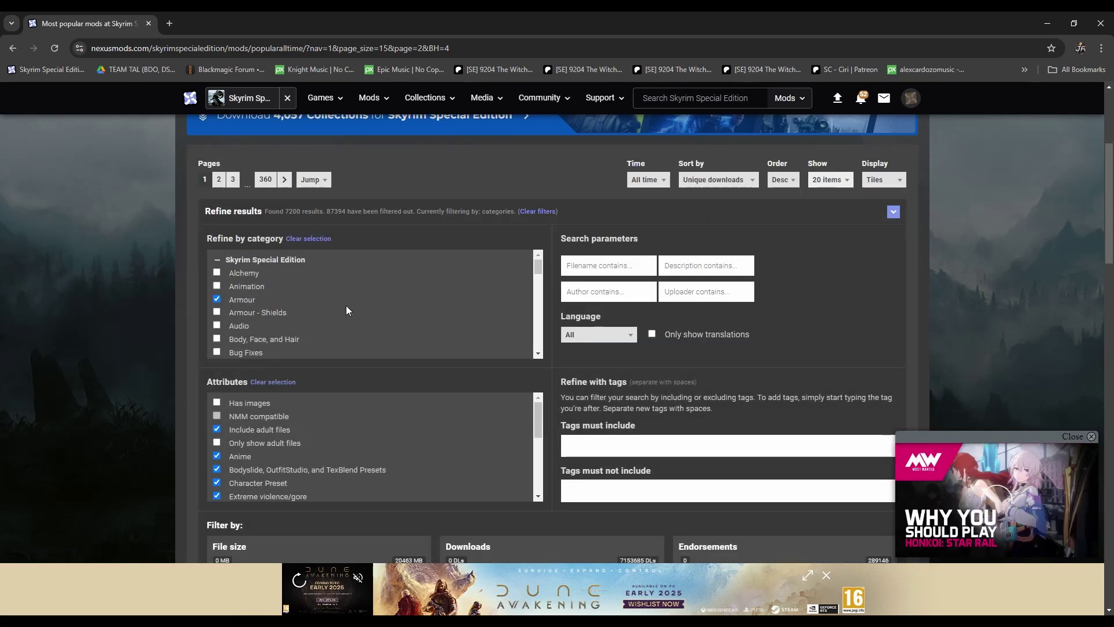
scroll(782, 308, down, 3)
scroll(799, 363, up, 4)
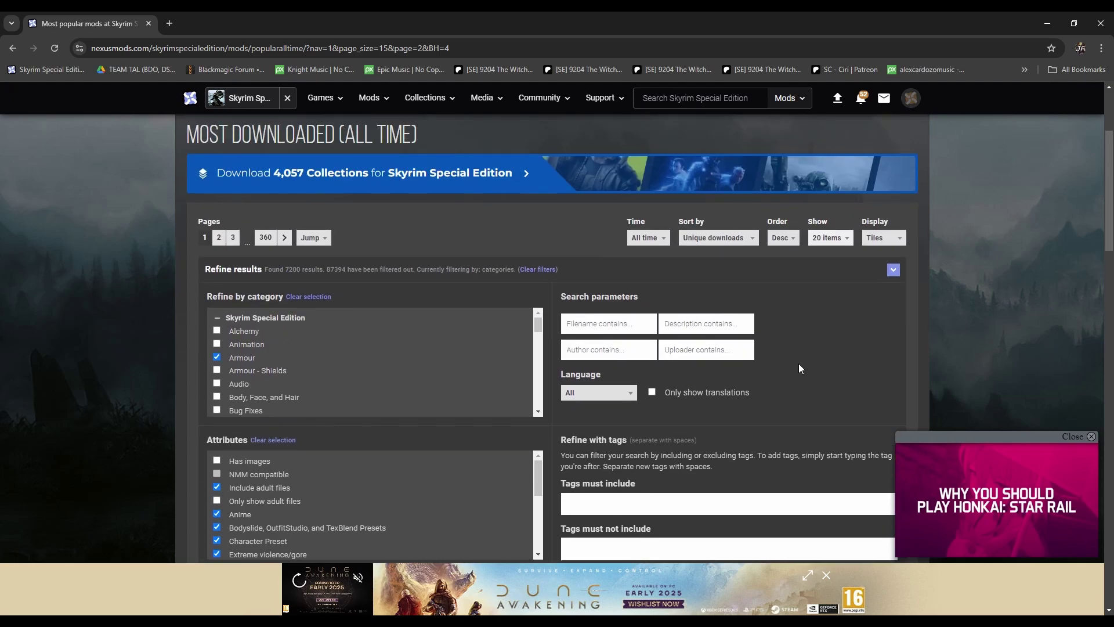
scroll(824, 294, up, 2)
scroll(831, 396, down, 4)
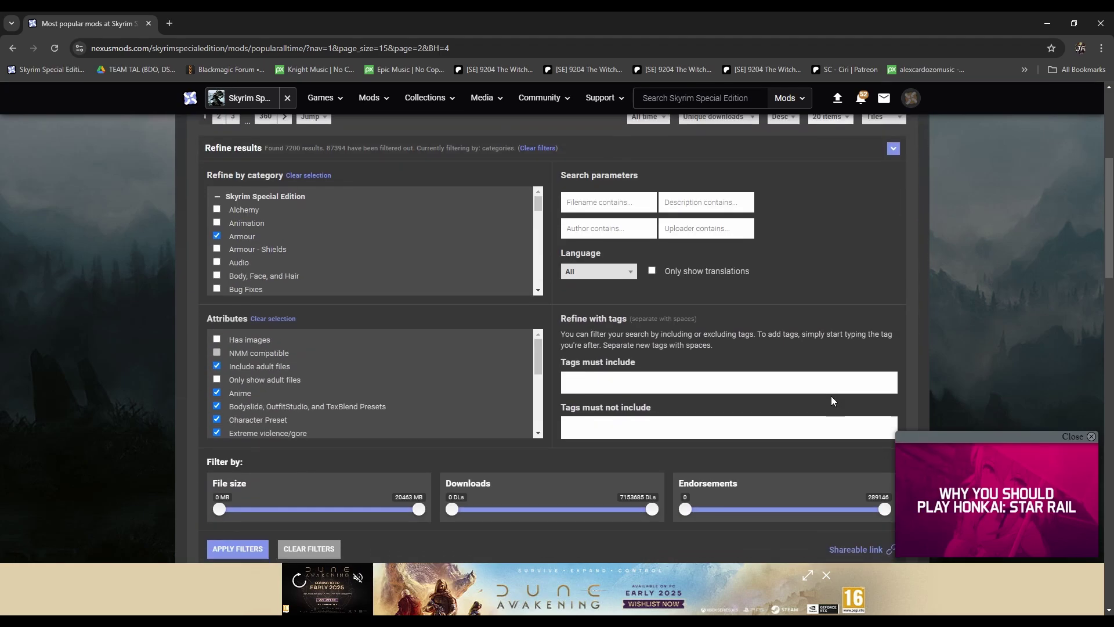
scroll(832, 396, down, 3)
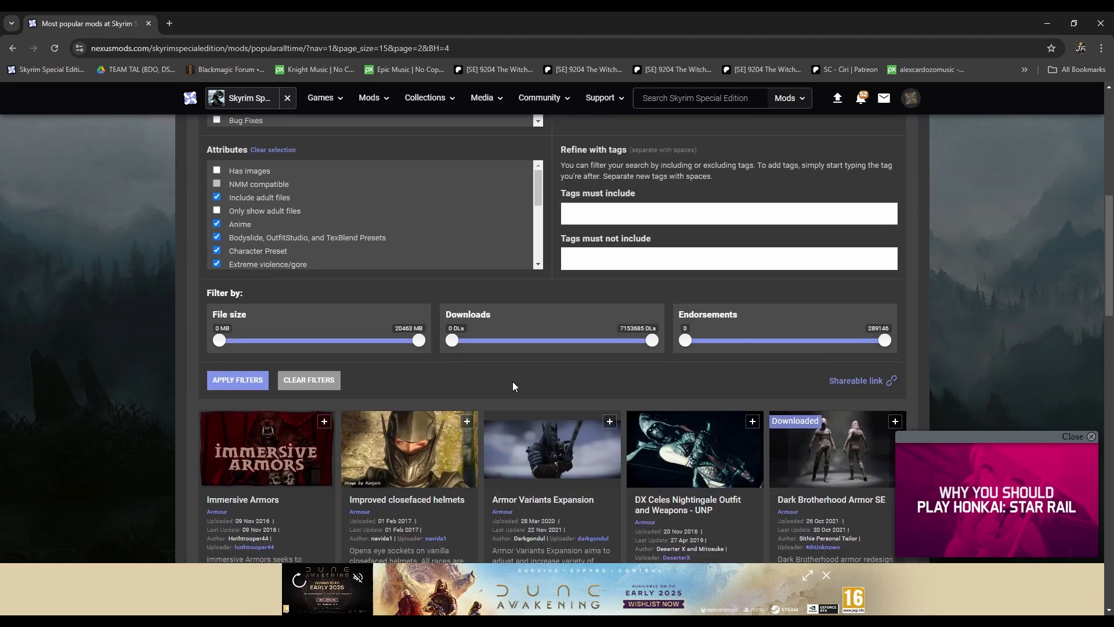
click(242, 385)
scroll(890, 367, up, 1)
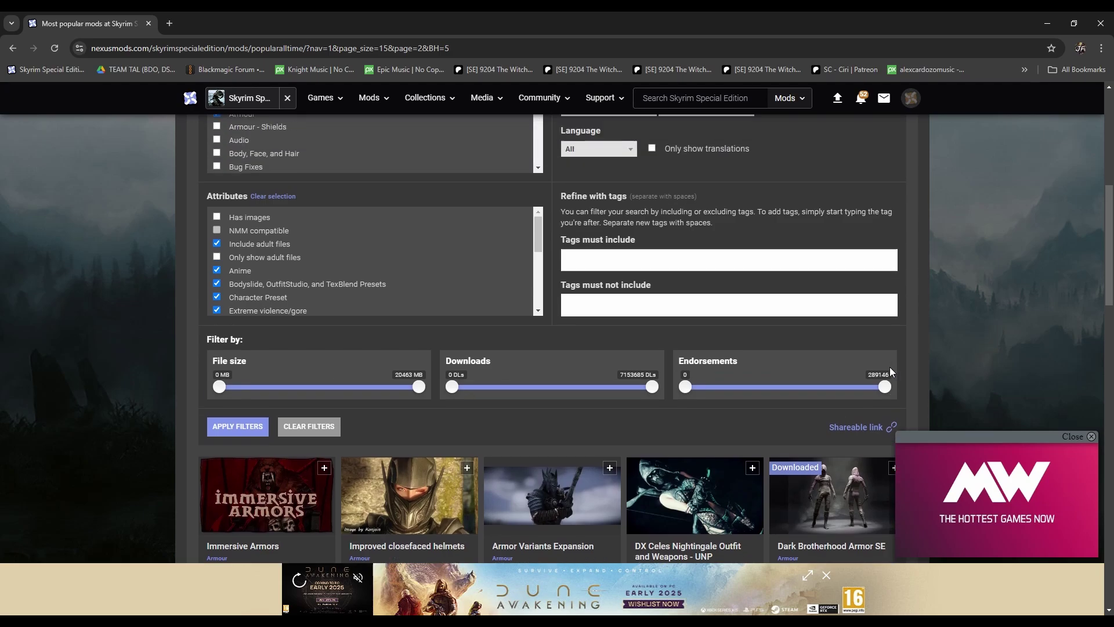
scroll(900, 320, up, 4)
click(893, 270)
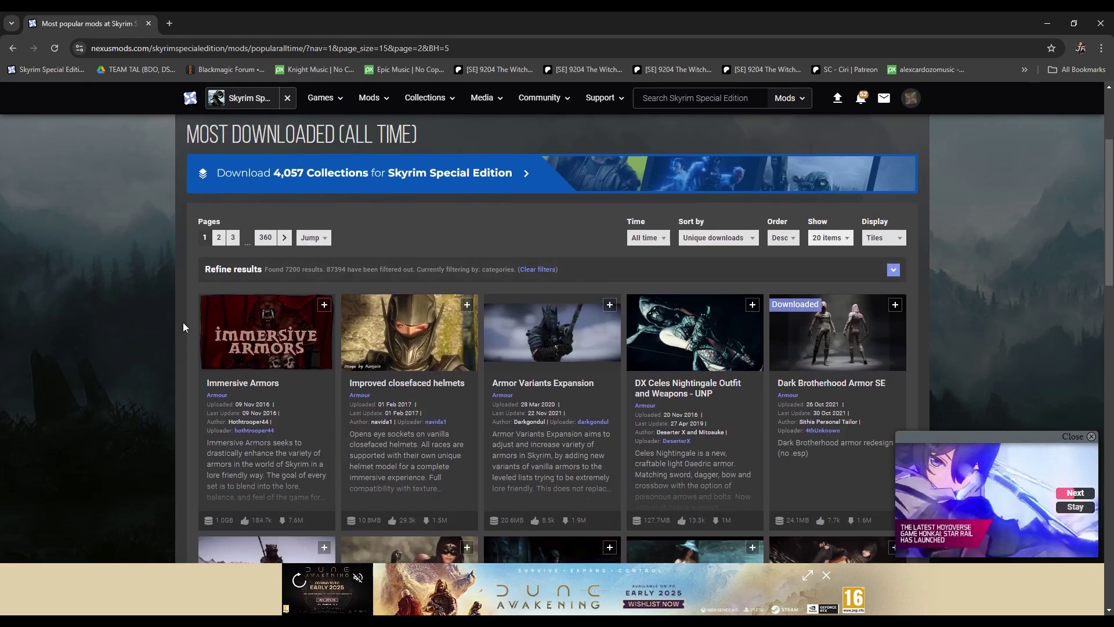
scroll(183, 326, down, 4)
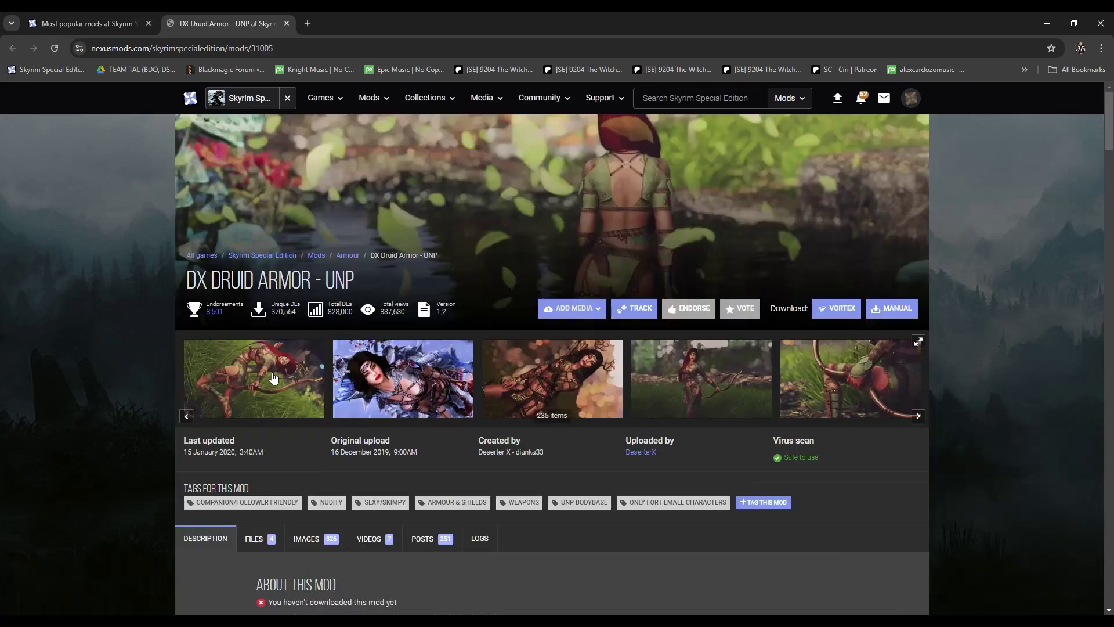
Page through the DX Druid Armor image gallery full-screen, then close the viewer.
click(275, 378)
click(1077, 362)
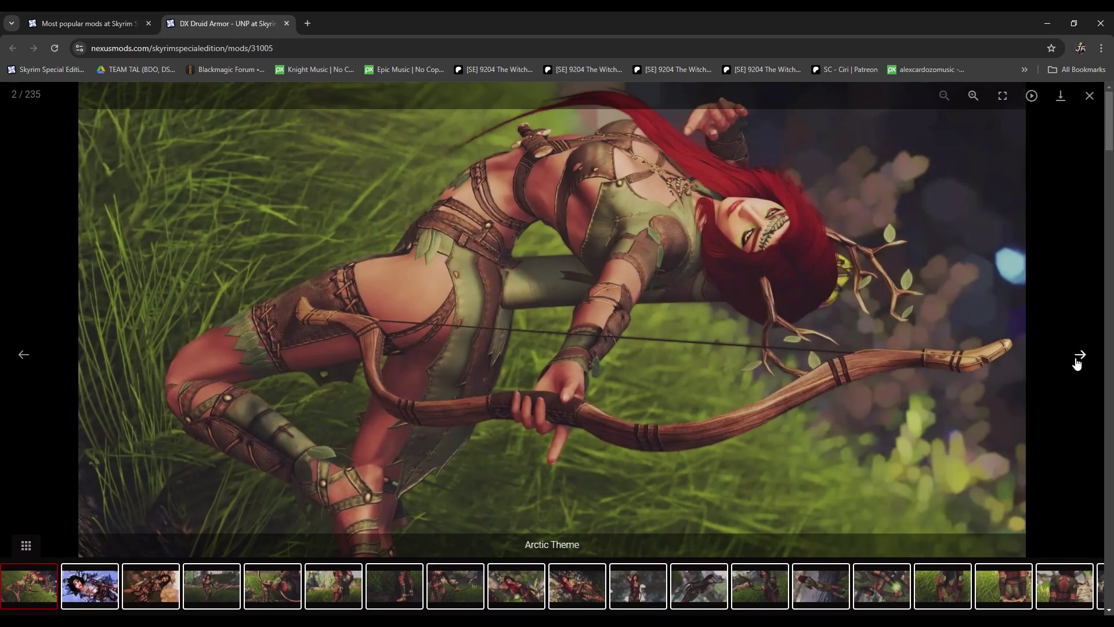
click(1077, 362)
click(1077, 362)
click(1077, 362)
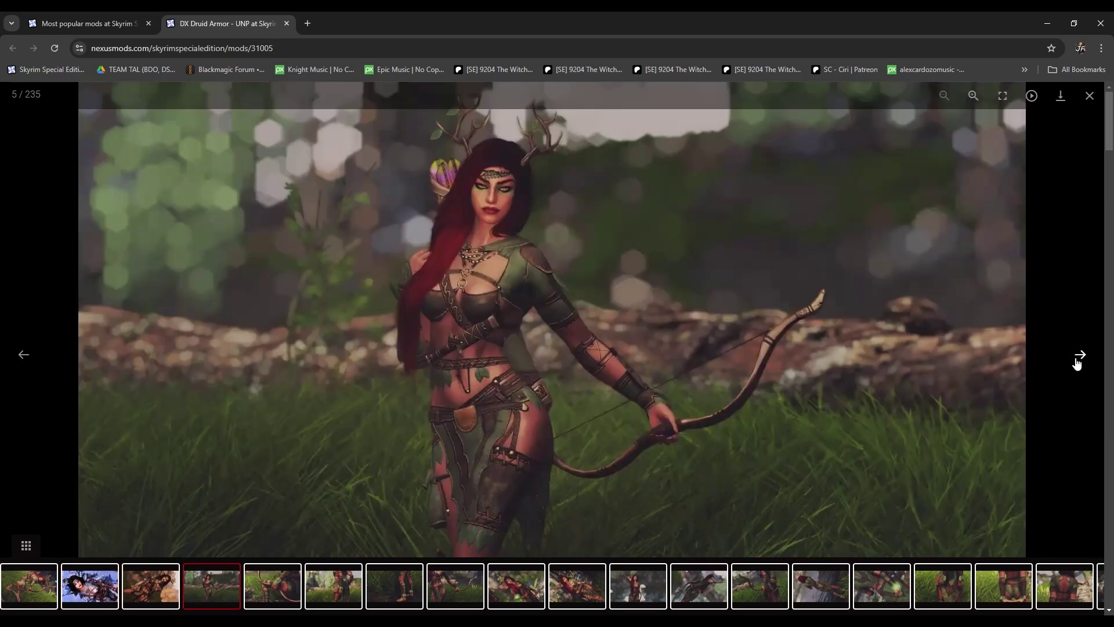
click(1077, 362)
click(1077, 362)
click(1077, 362)
click(1077, 362)
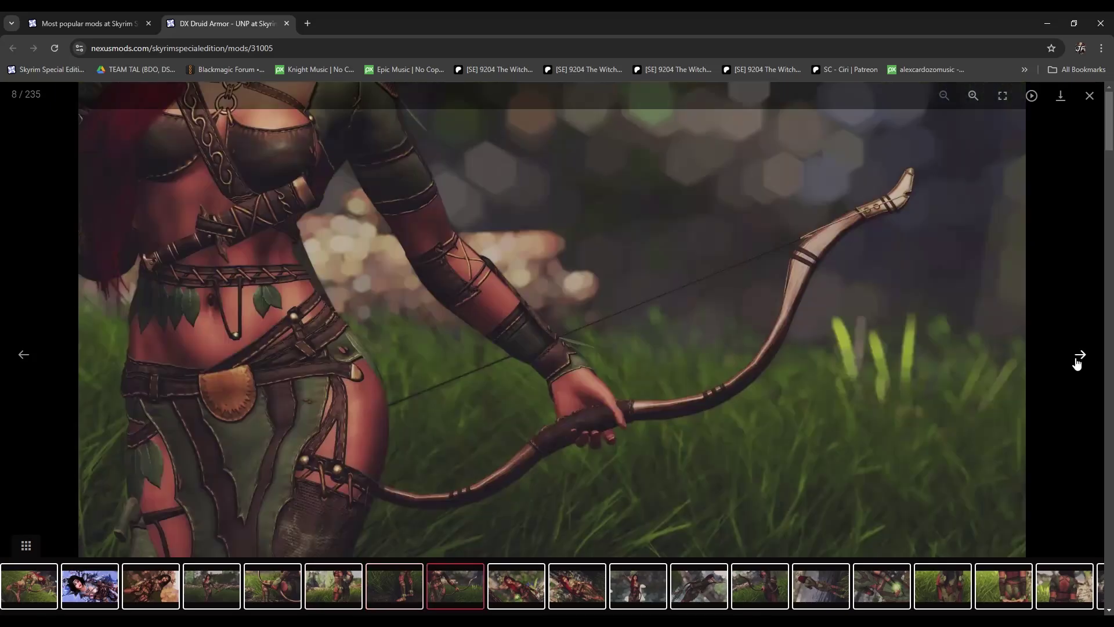
click(1077, 362)
click(1077, 362)
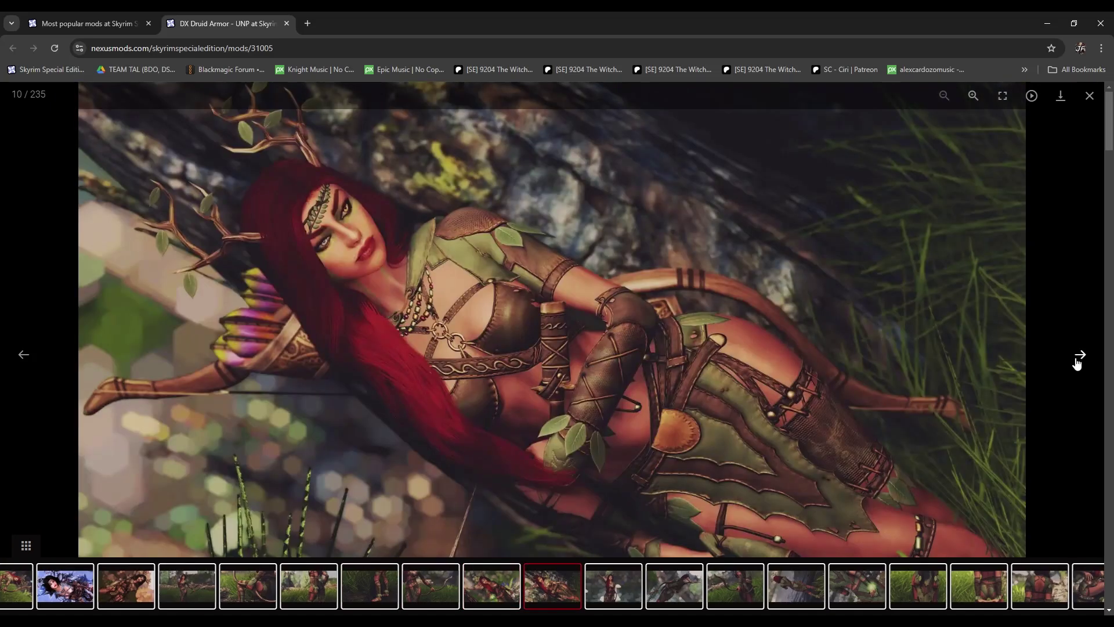
click(1078, 362)
click(1089, 95)
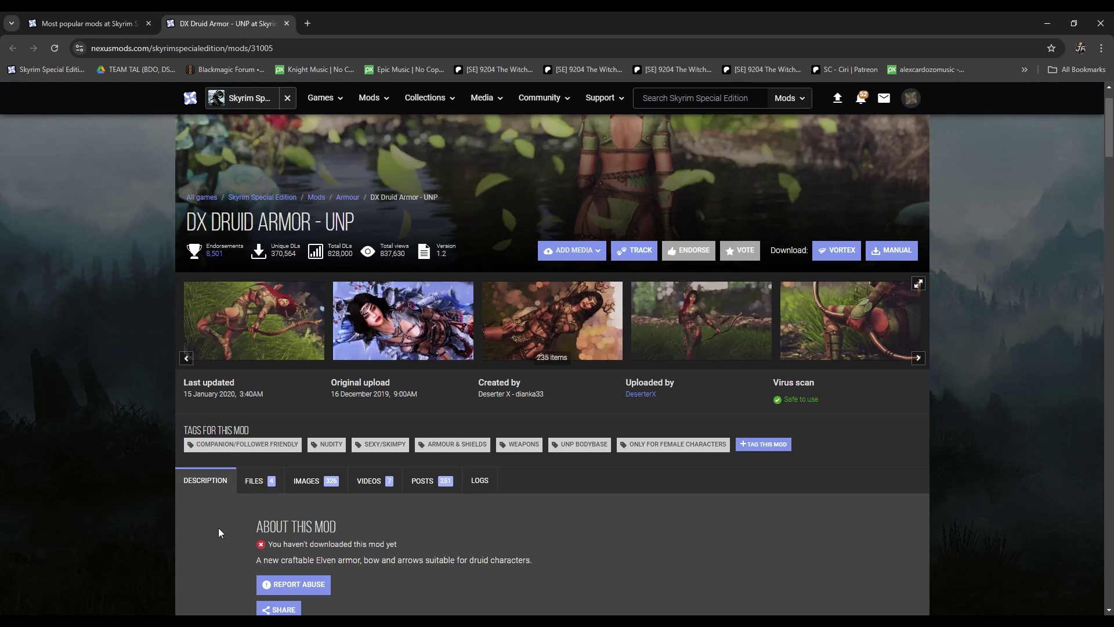
Expand the mod's Requirements section and read its dependencies.
scroll(219, 529, down, 3)
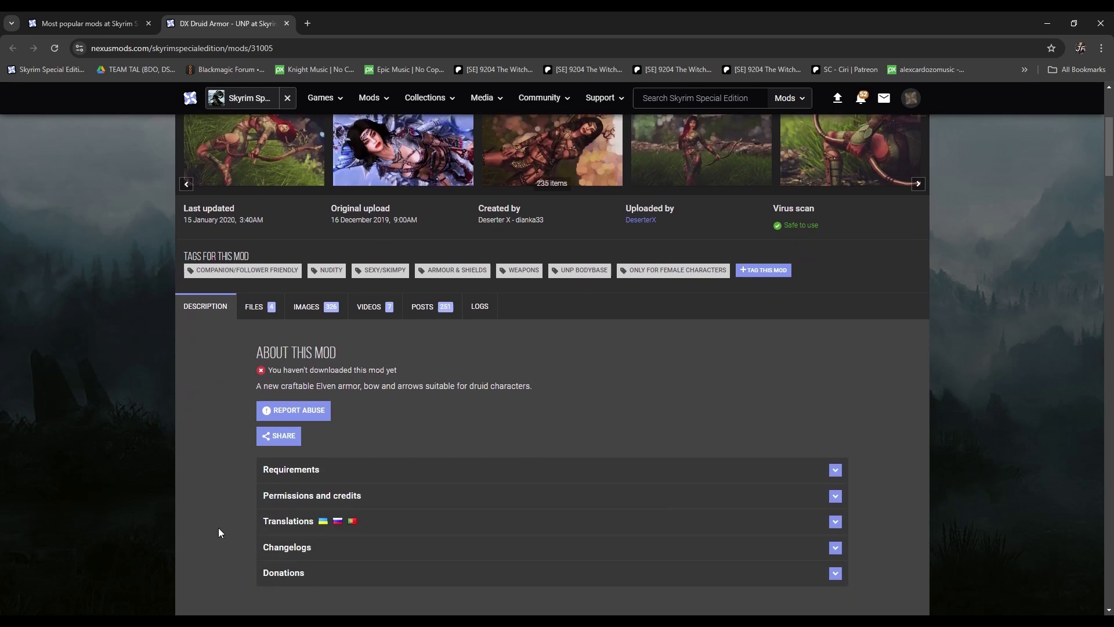
click(324, 475)
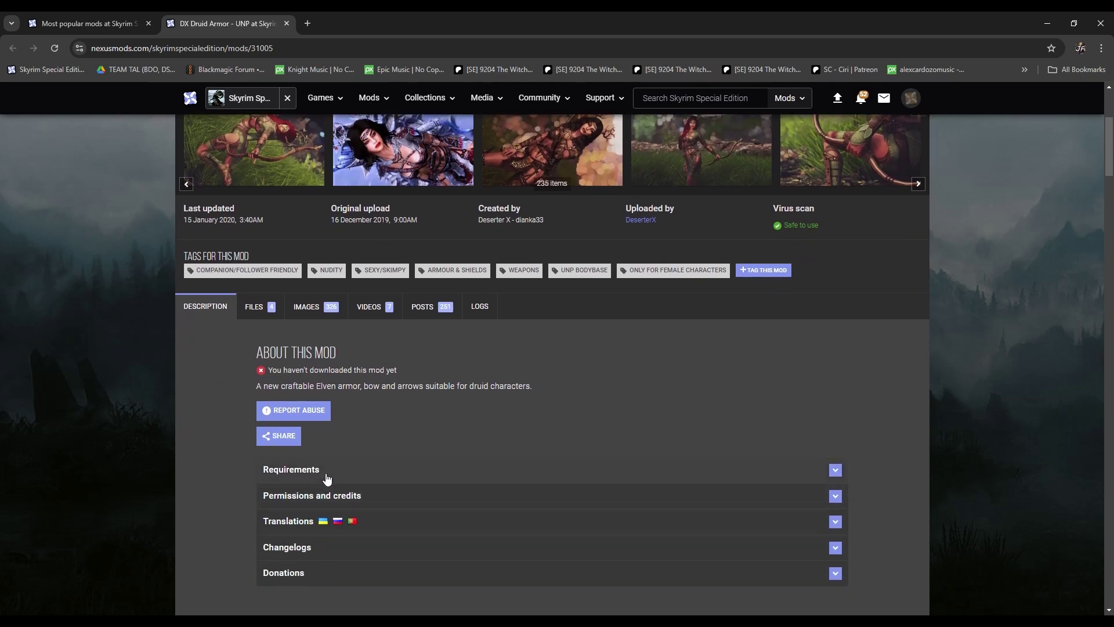
click(330, 475)
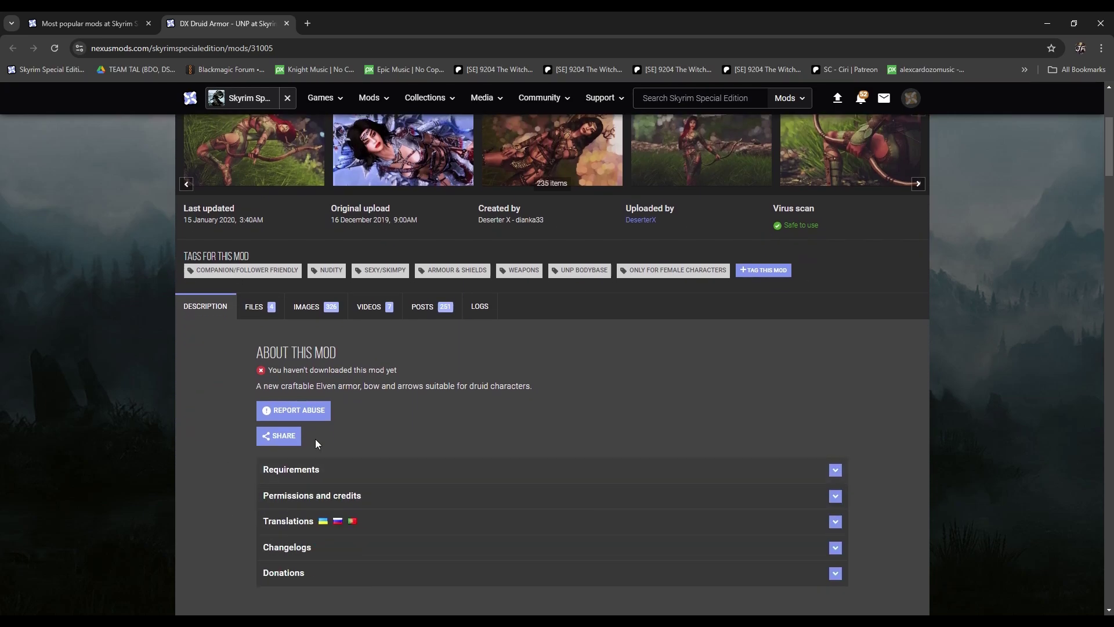
click(337, 476)
click(346, 477)
click(378, 475)
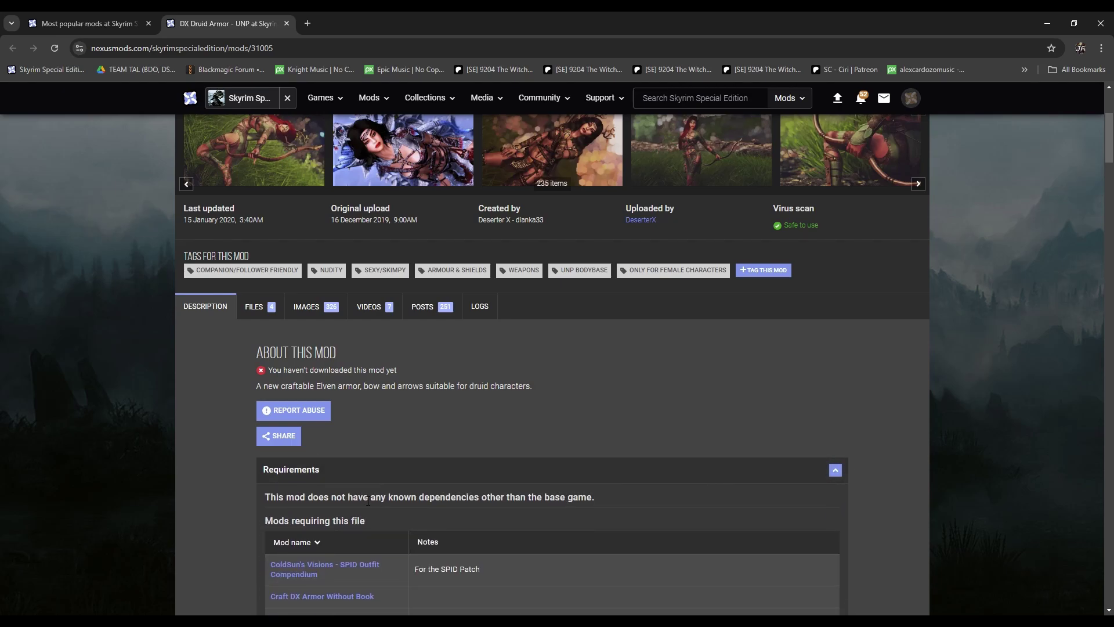
scroll(378, 511, down, 2)
scroll(378, 514, down, 4)
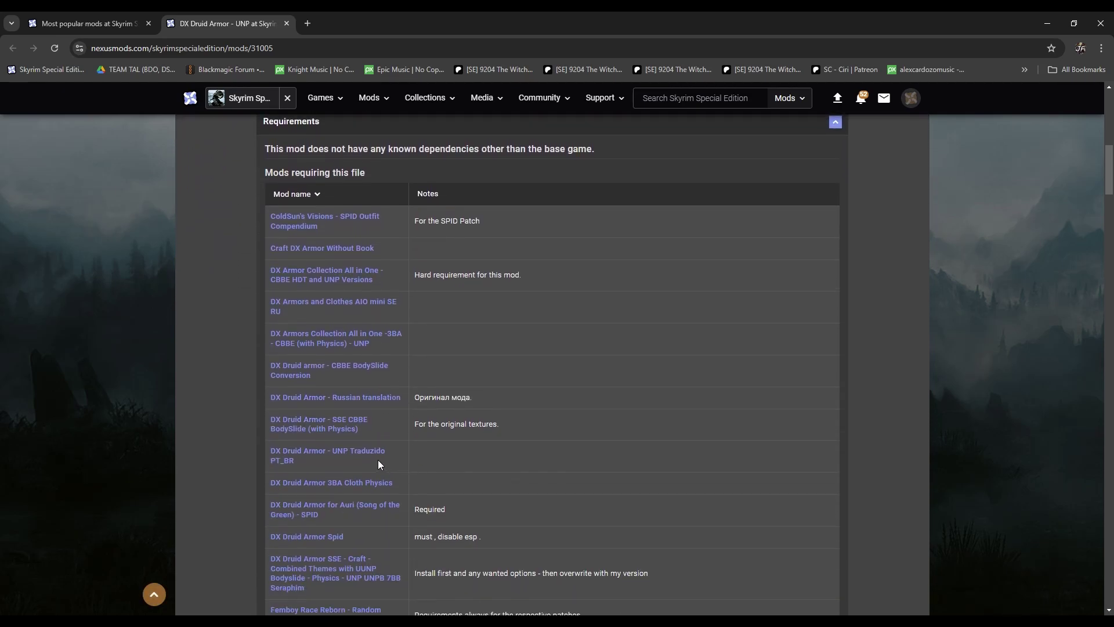
scroll(241, 390, up, 5)
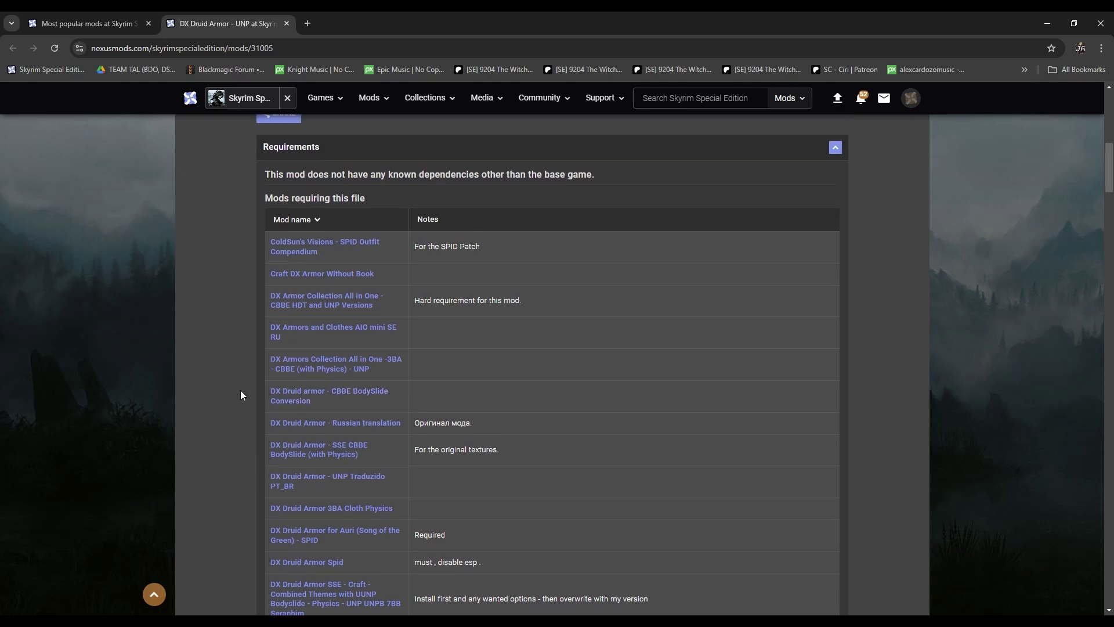
scroll(241, 390, up, 5)
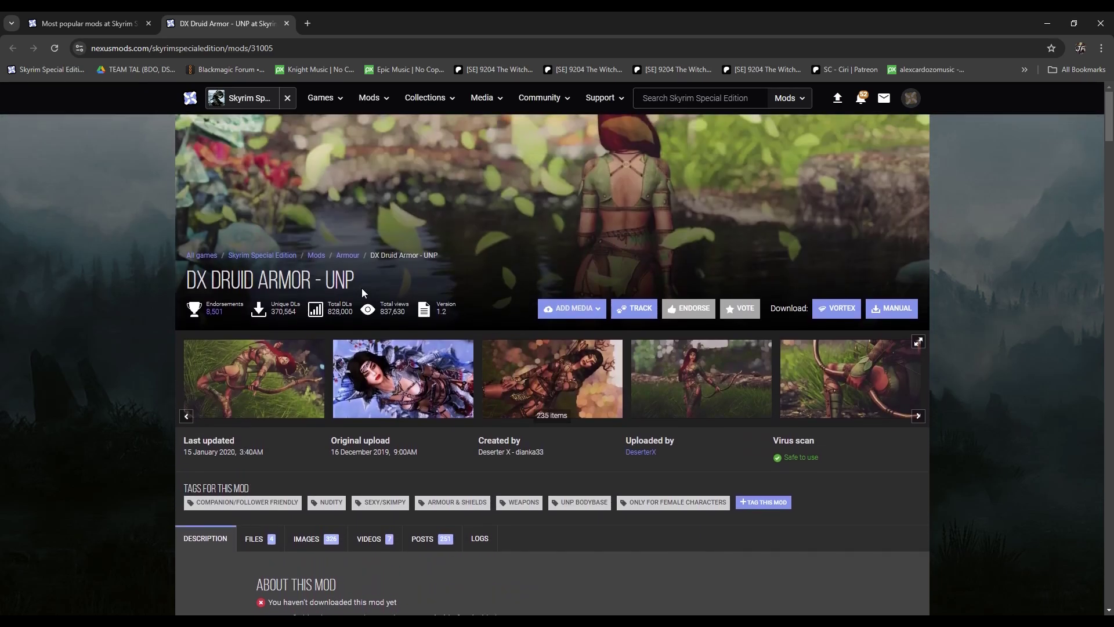
drag(378, 293, 173, 283)
click(326, 288)
scroll(224, 409, down, 1)
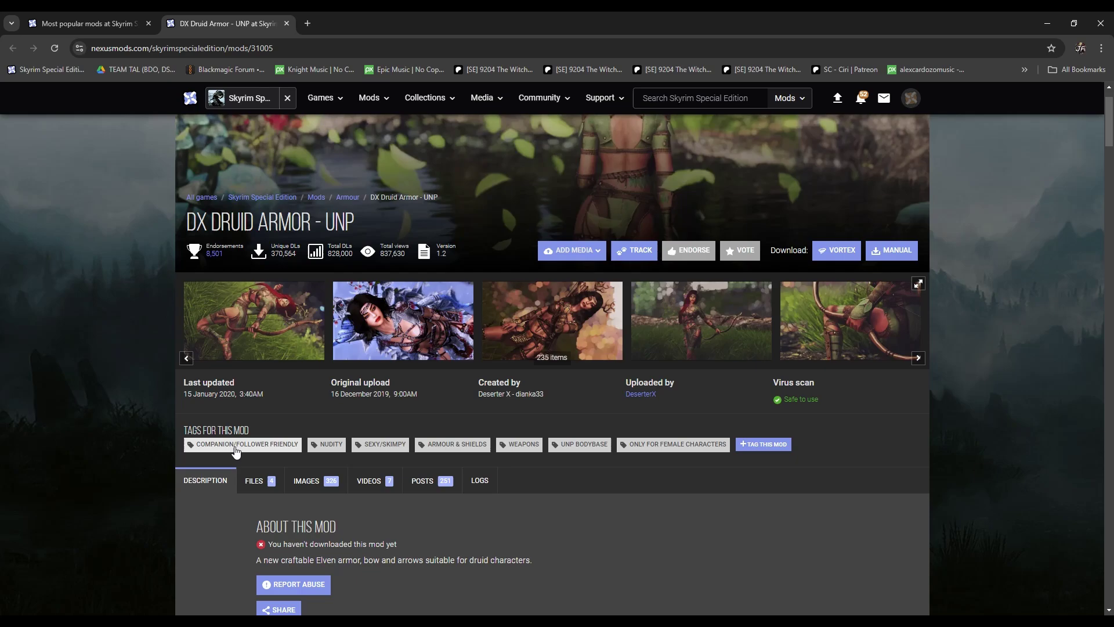
Download the Druid Armor UNP SE main file via Mod Manager Download and Slow Download.
click(255, 482)
scroll(193, 519, down, 6)
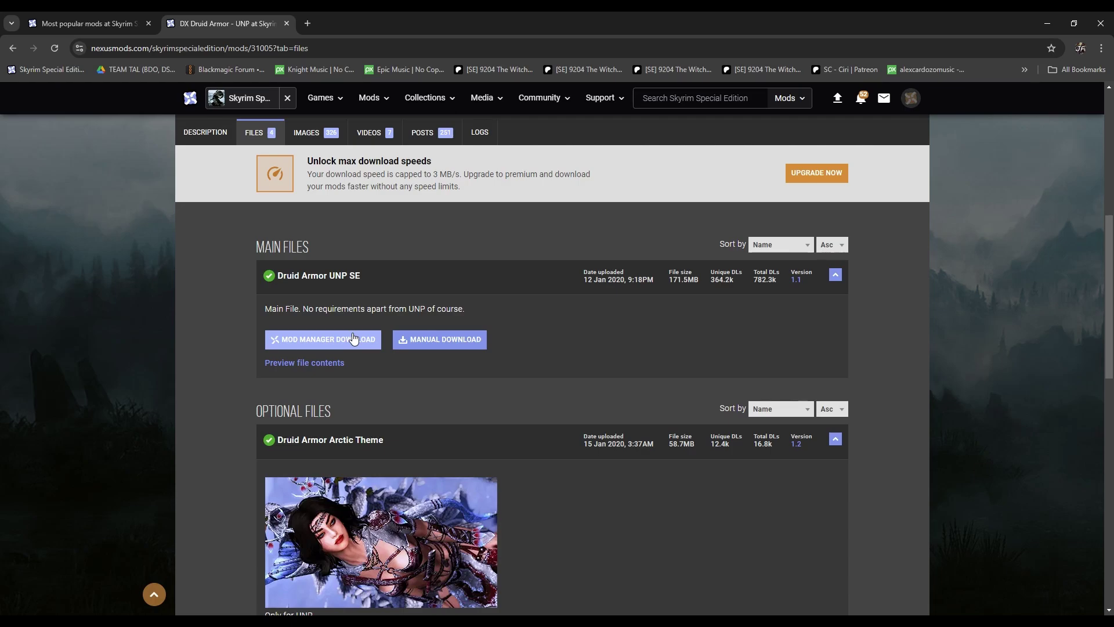
click(354, 335)
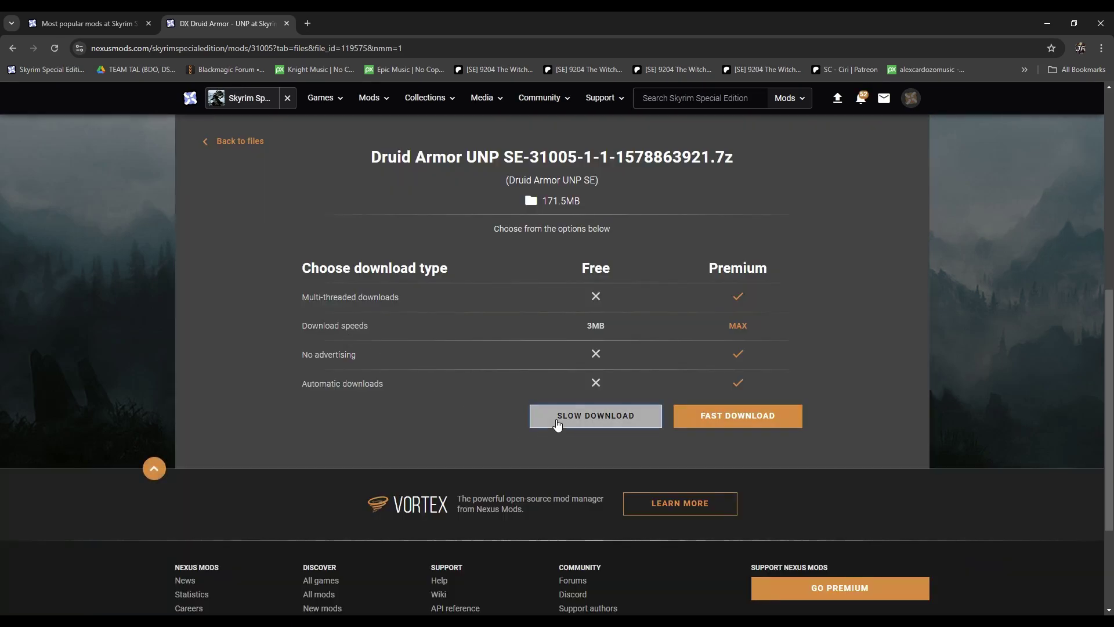
click(557, 422)
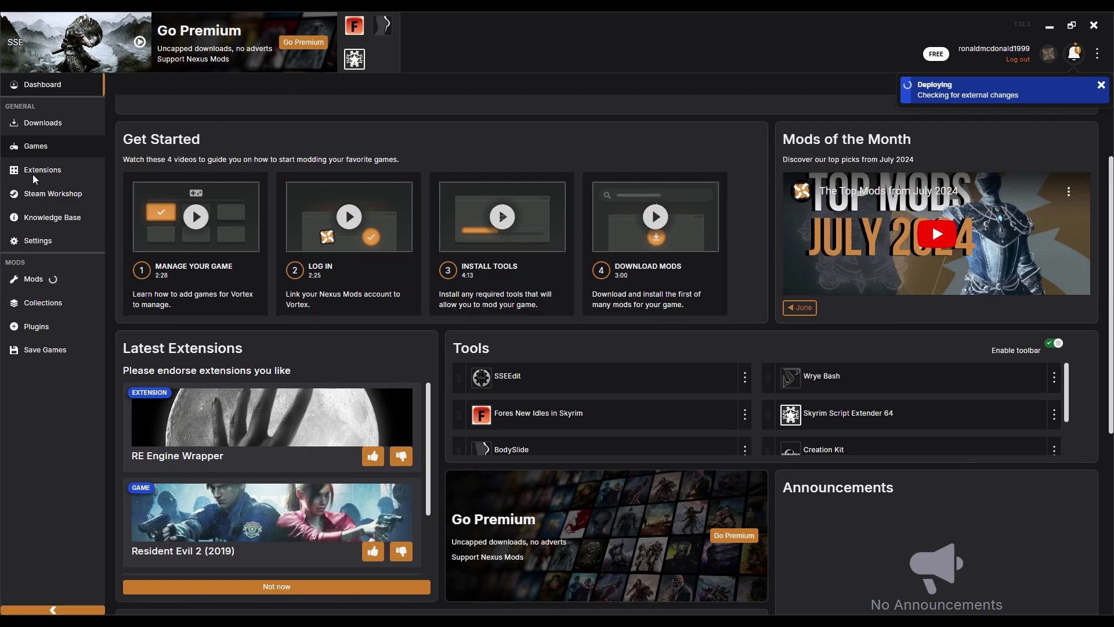
Search Vortex's Games for Skyrim, open the Mods list, and return to the browser.
click(44, 147)
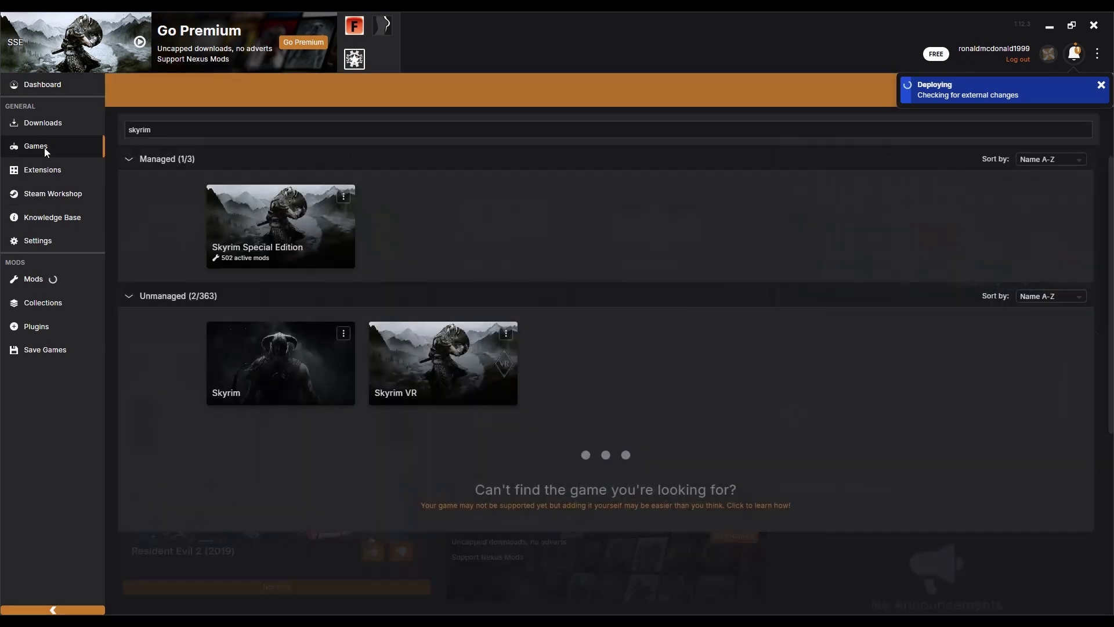
double_click(265, 132)
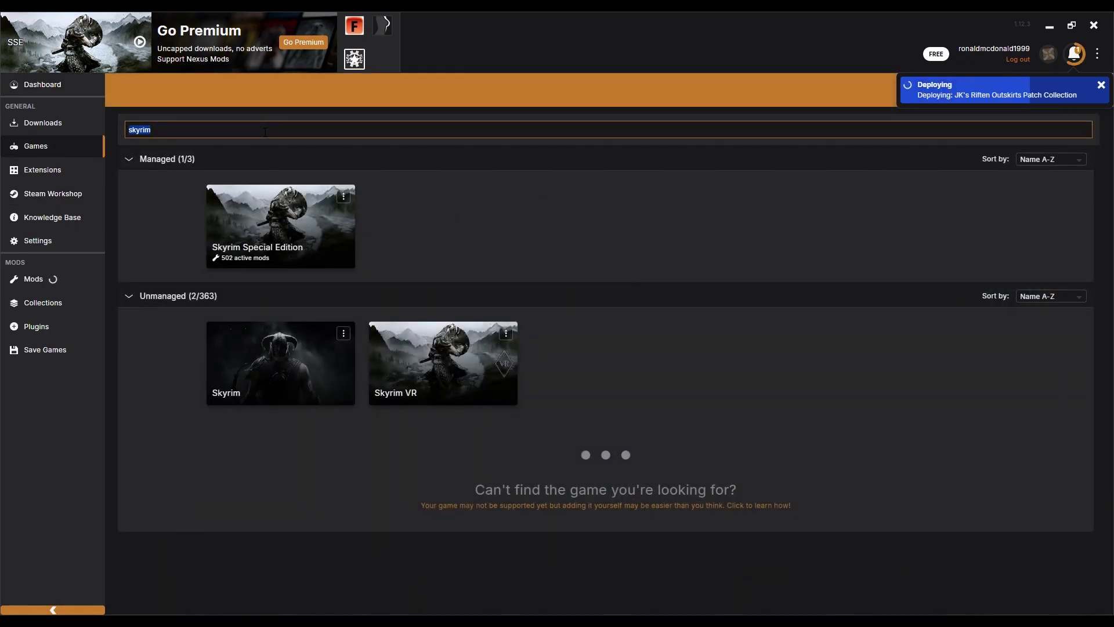
key(BackSpace)
text(skyrio)
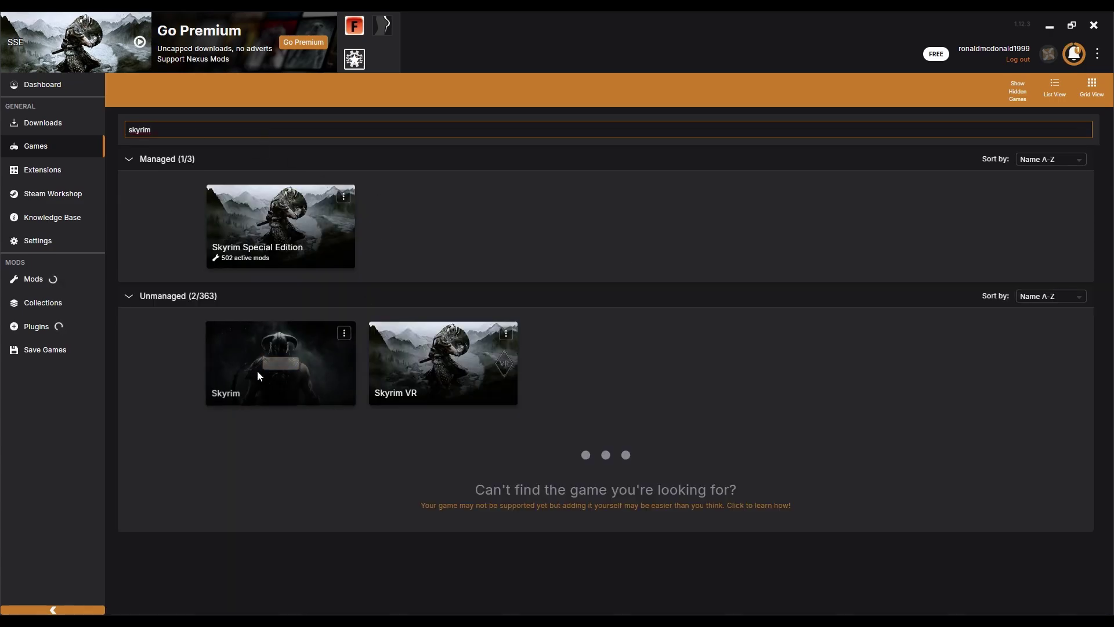
click(287, 217)
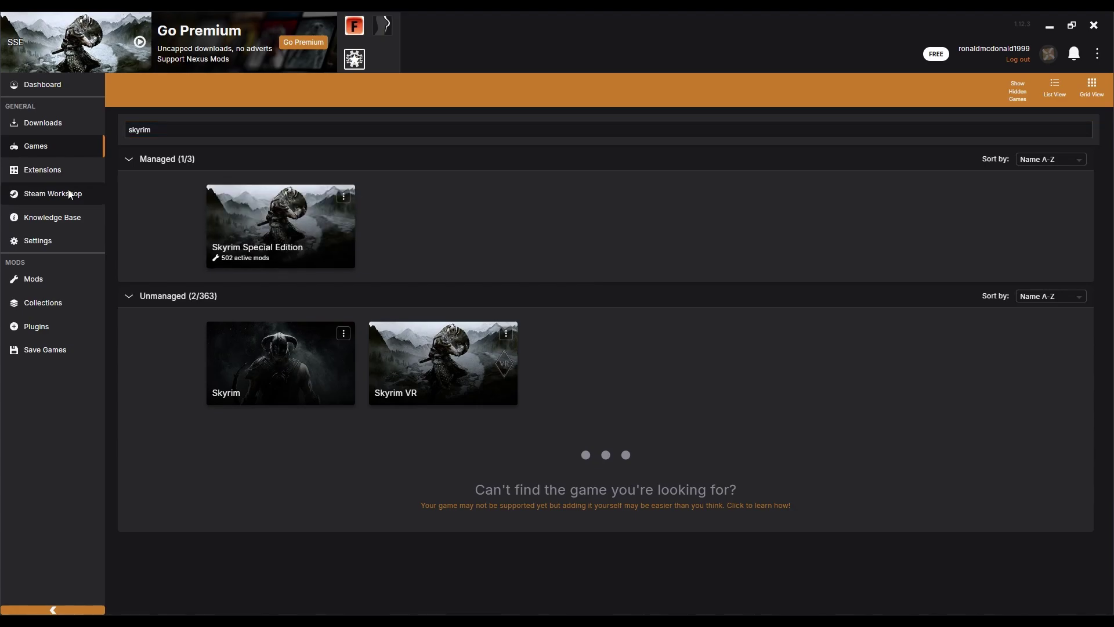
click(52, 279)
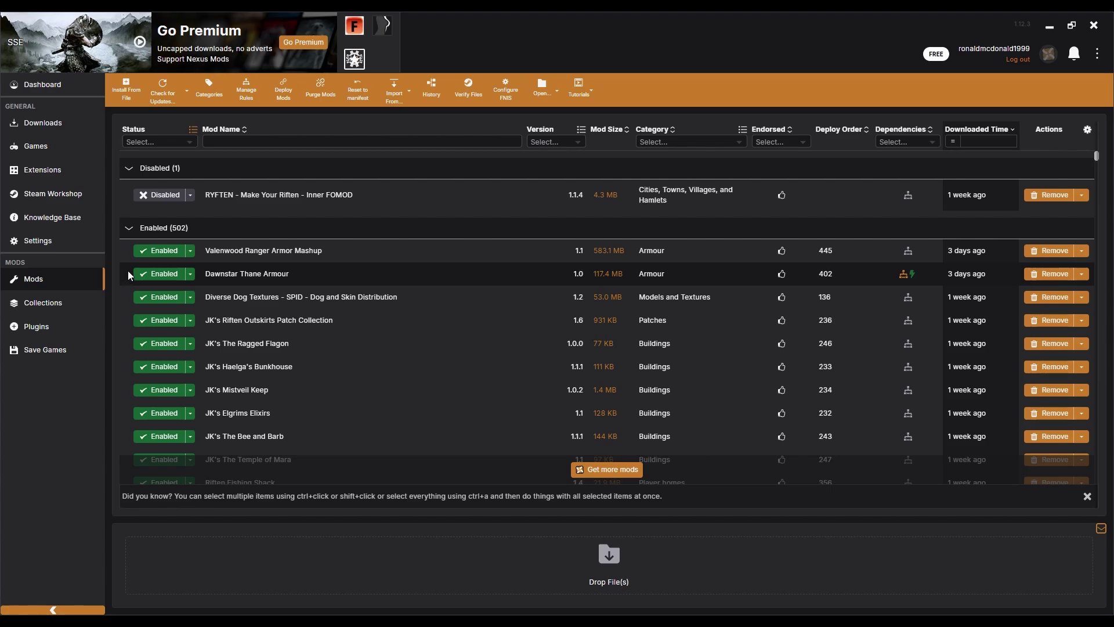
key(alt+Tab)
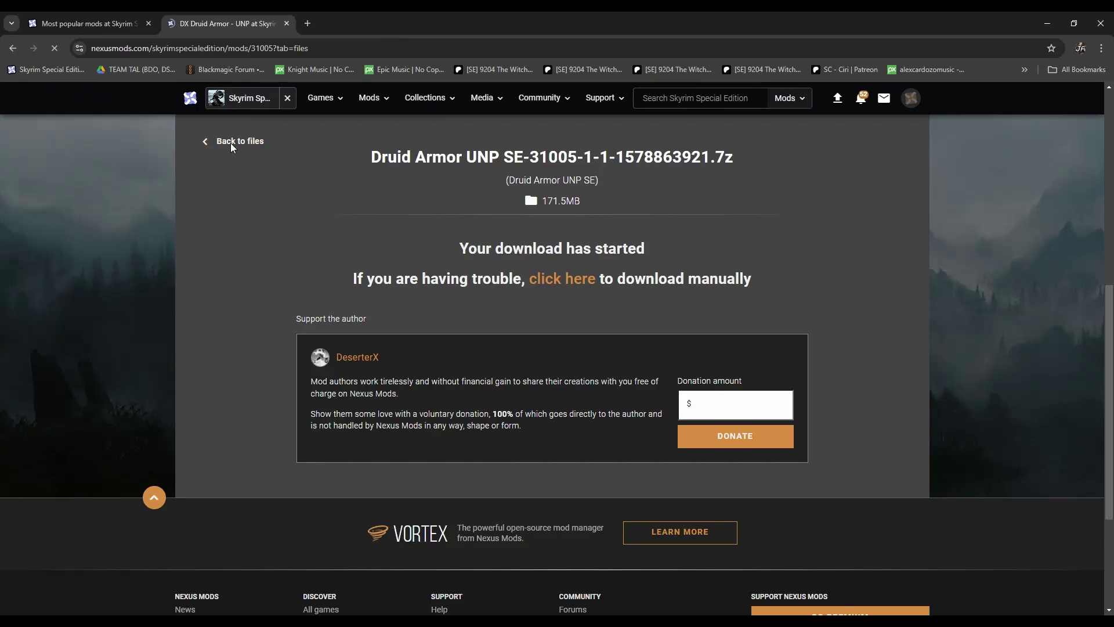
Expand the Requirements section on the DX Druid Armor - UNP description page.
click(228, 142)
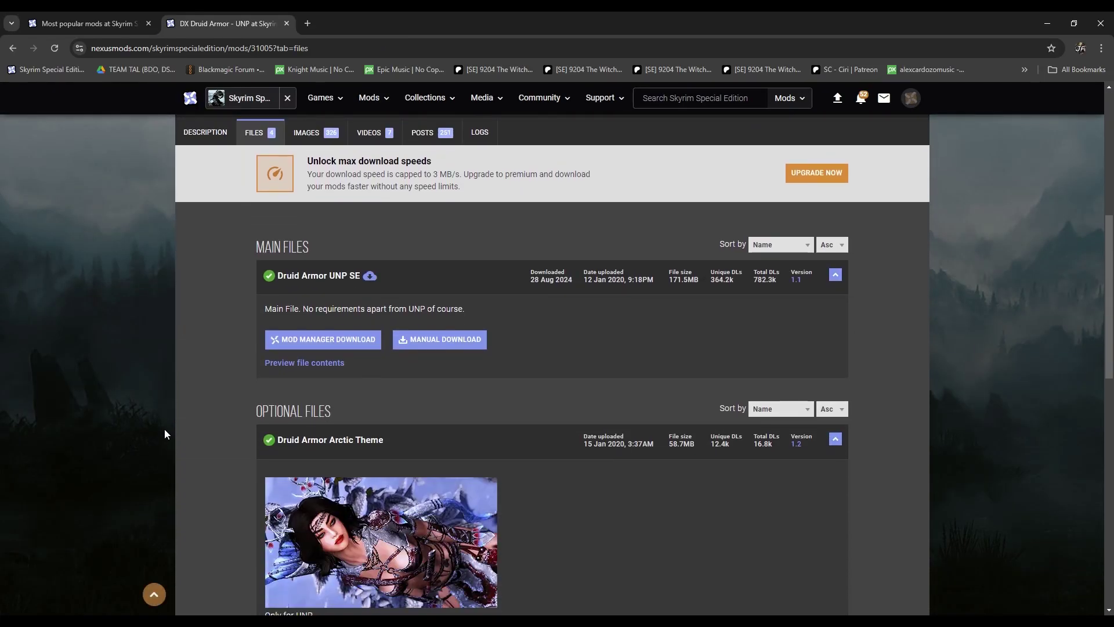
scroll(207, 411, down, 6)
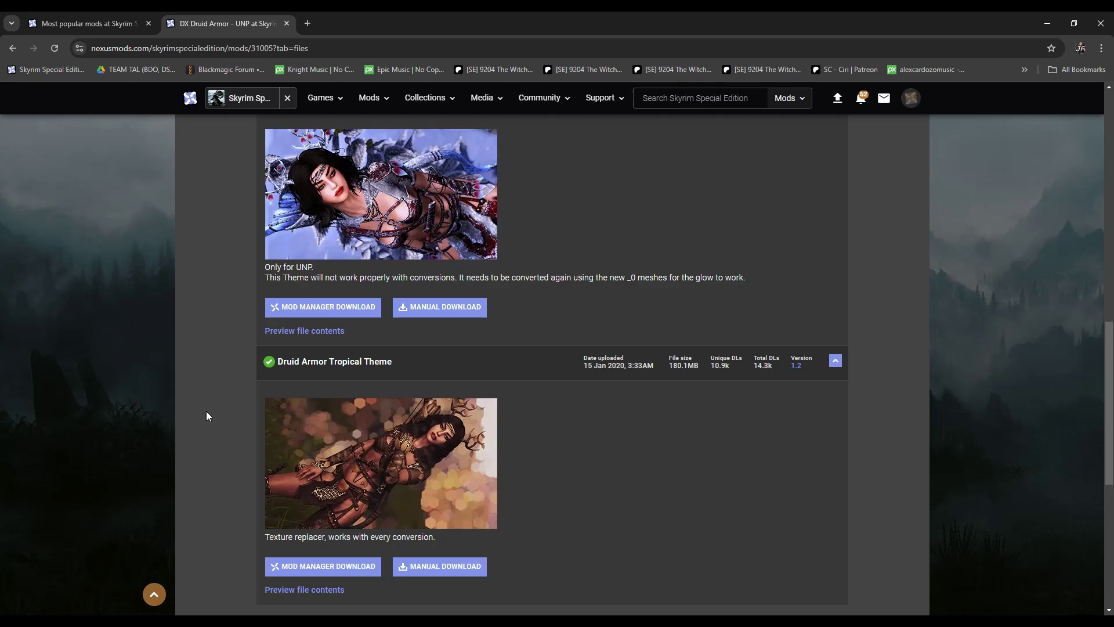
scroll(206, 411, up, 4)
scroll(207, 411, up, 4)
click(203, 247)
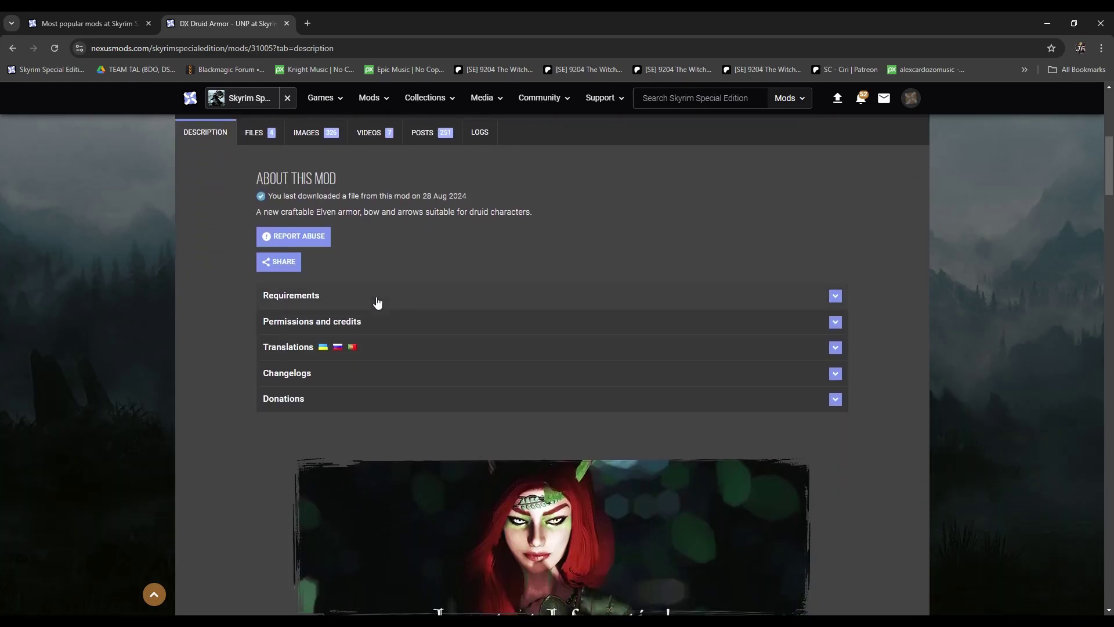
click(377, 302)
scroll(232, 368, down, 2)
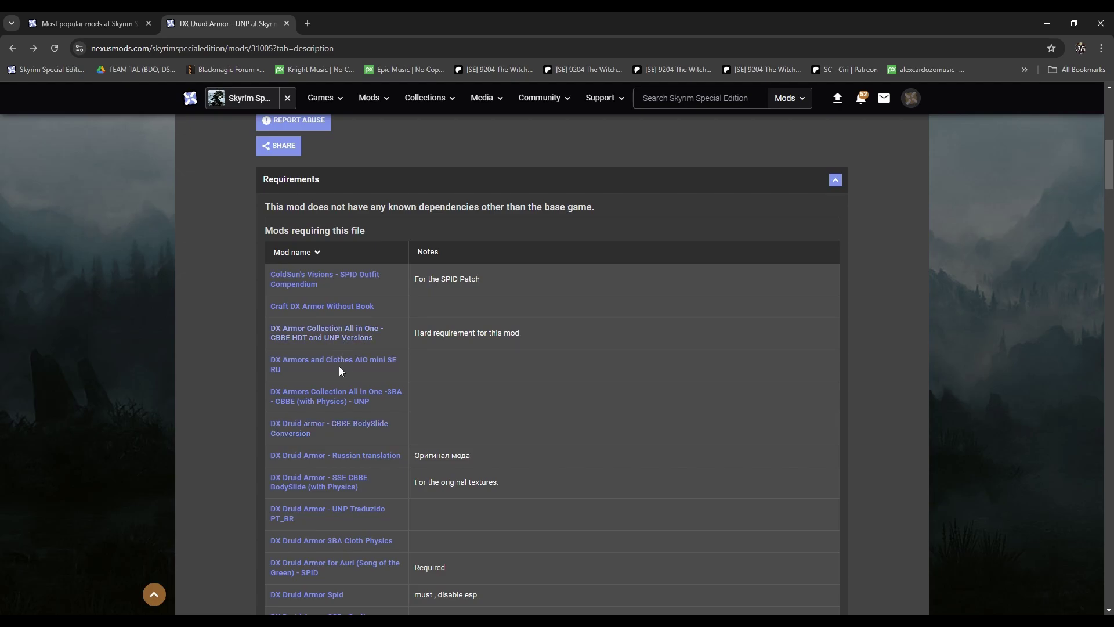
Send the CBBE BodySlide Conversion 1.3 main file to Vortex via Mod Manager Download, slow download.
click(351, 426)
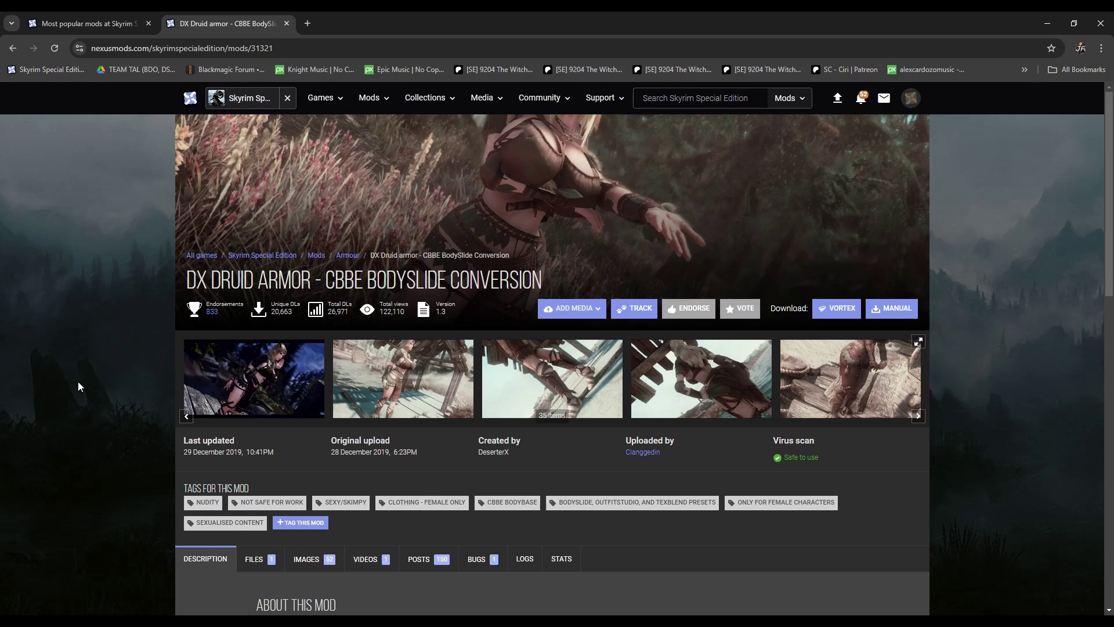
scroll(102, 405, down, 2)
click(251, 444)
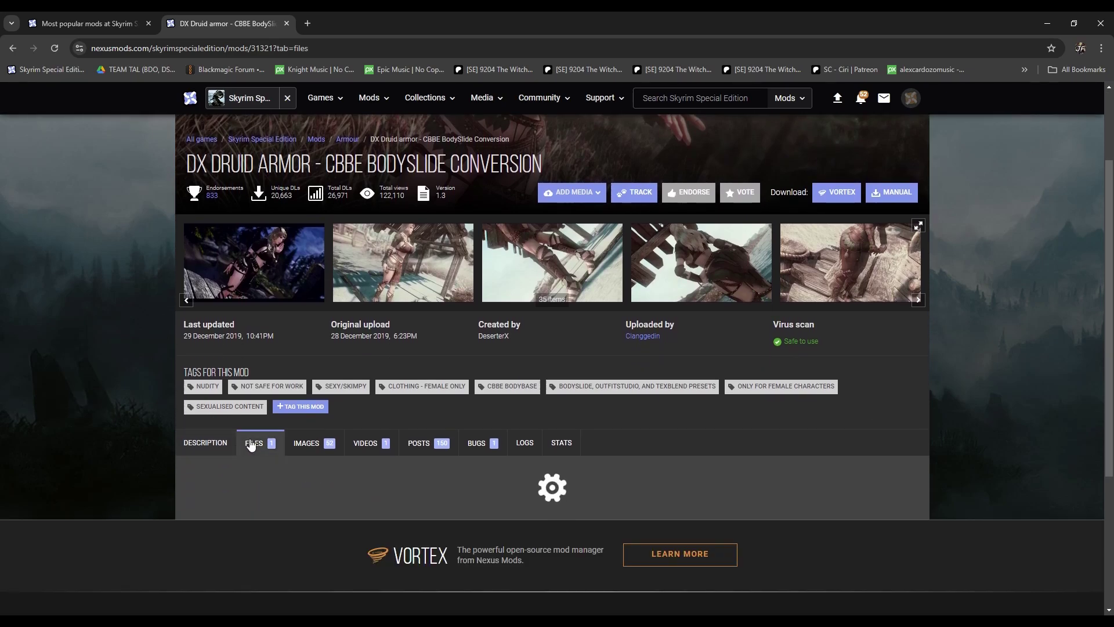
scroll(218, 467, down, 3)
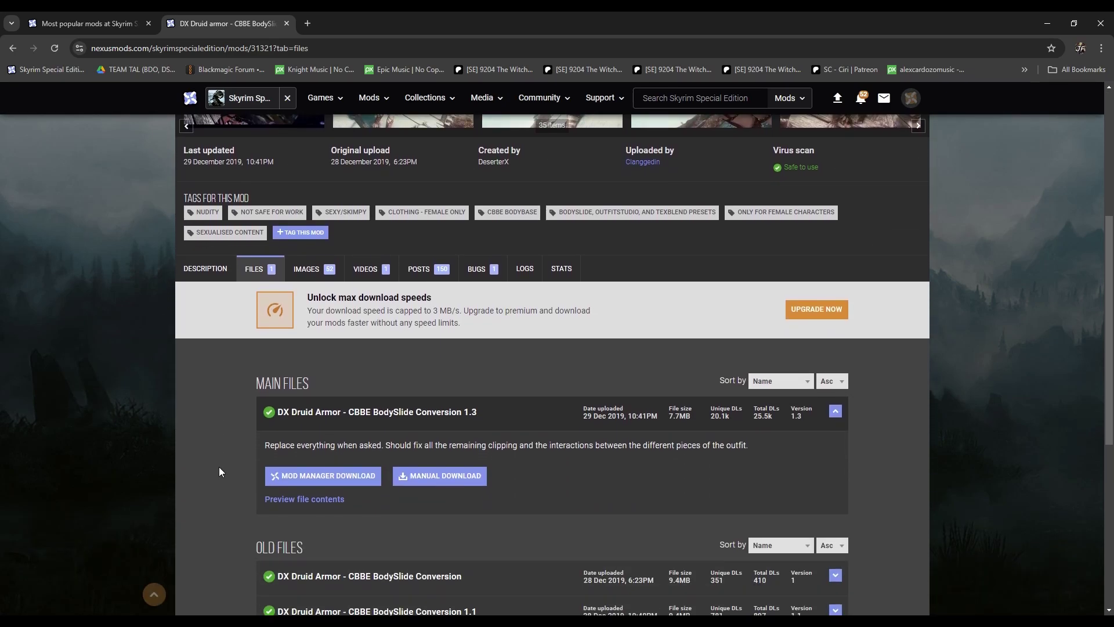
click(308, 477)
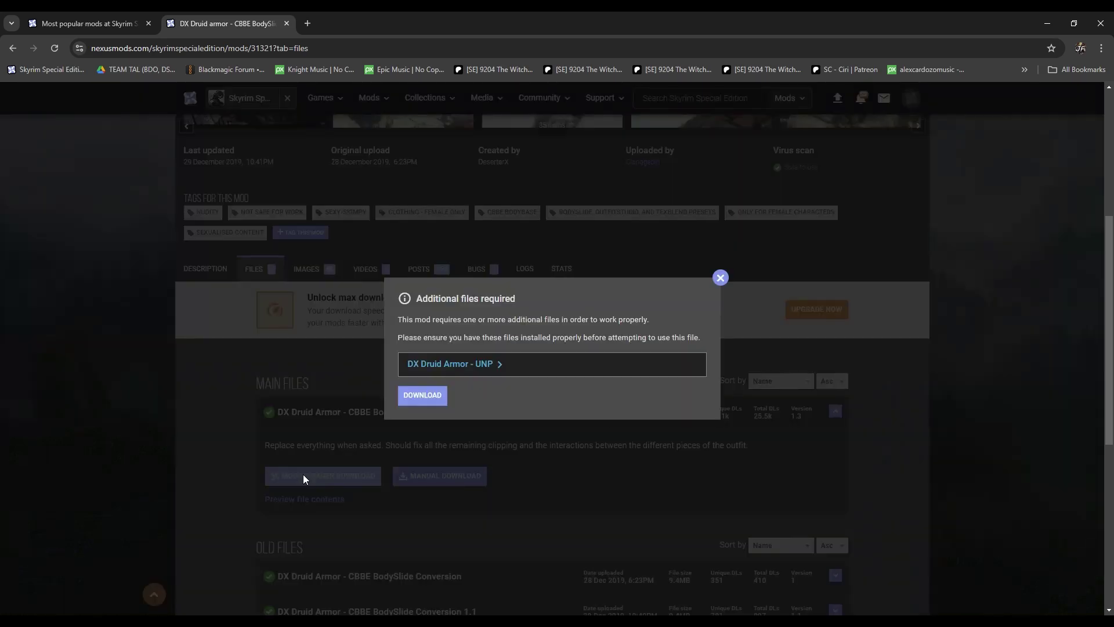
click(438, 397)
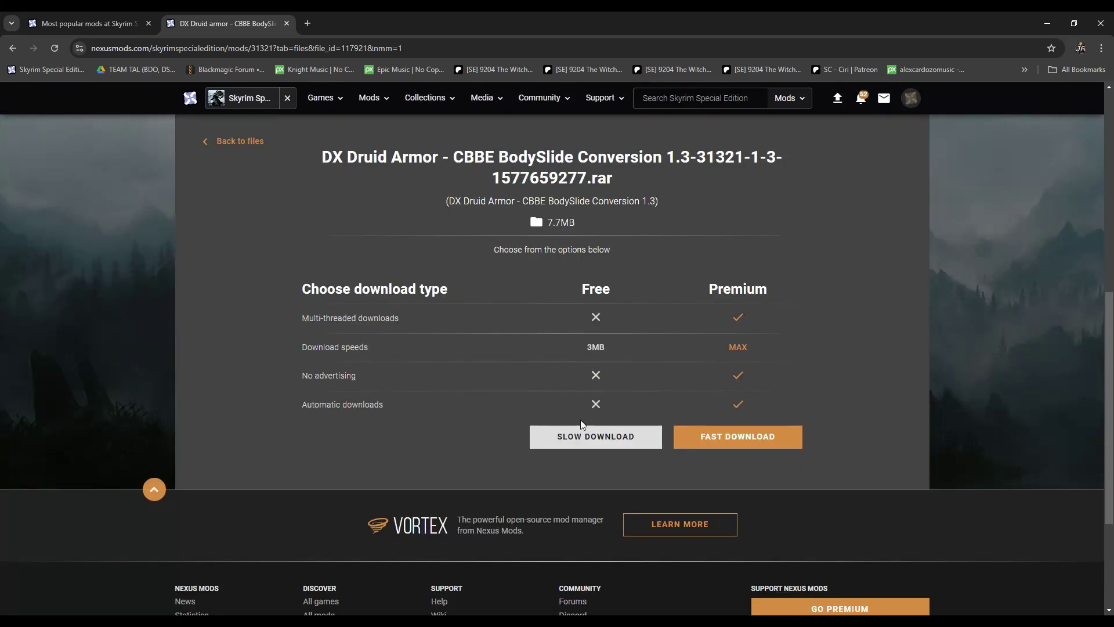
click(578, 435)
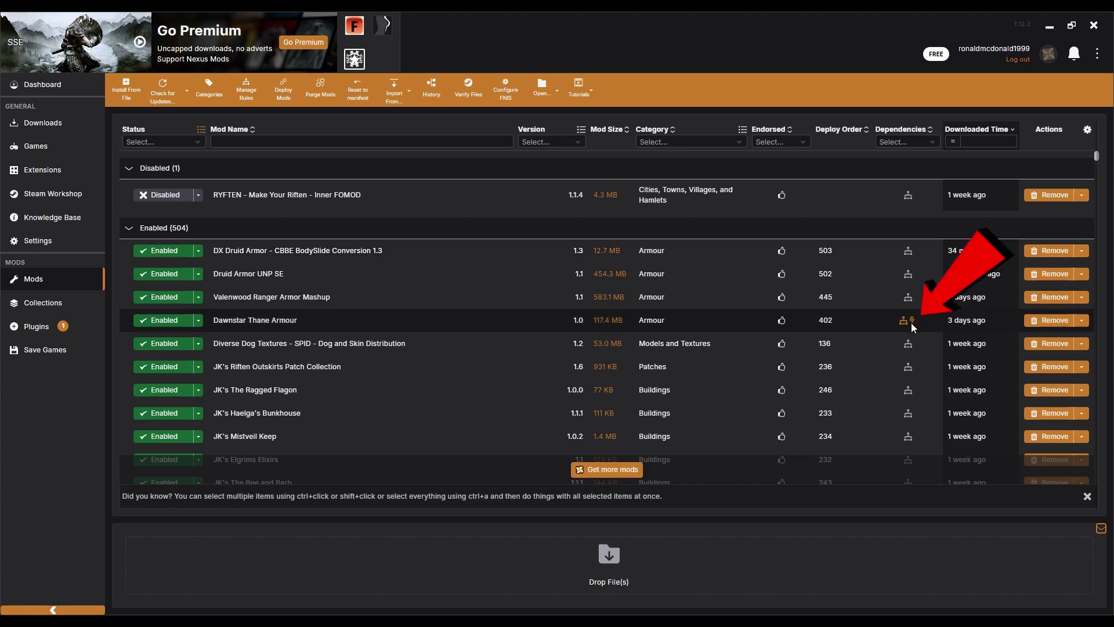
Review and save the suggested load-after rule for Snazzy Interiors - Riften Snow-Shod Manor.
scroll(911, 389, down, 5)
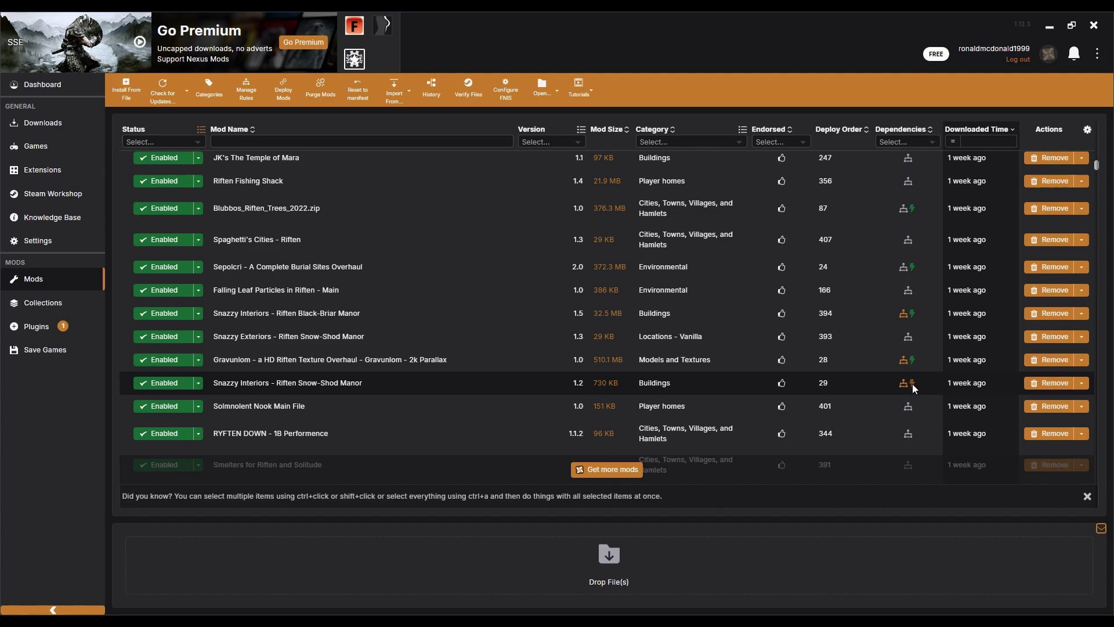
click(913, 384)
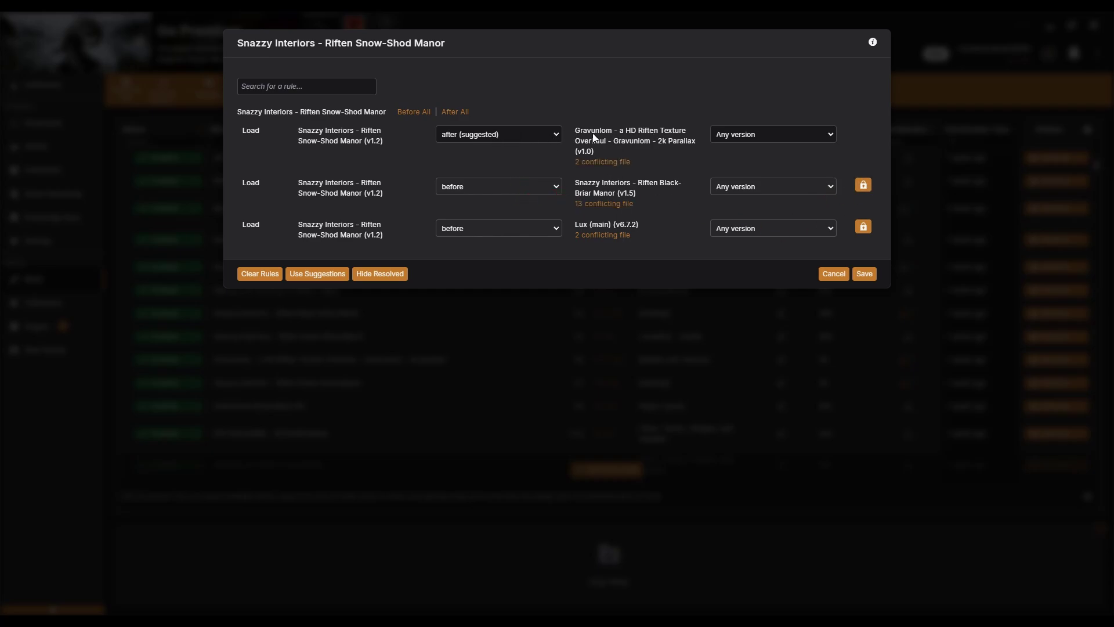
click(505, 134)
click(868, 272)
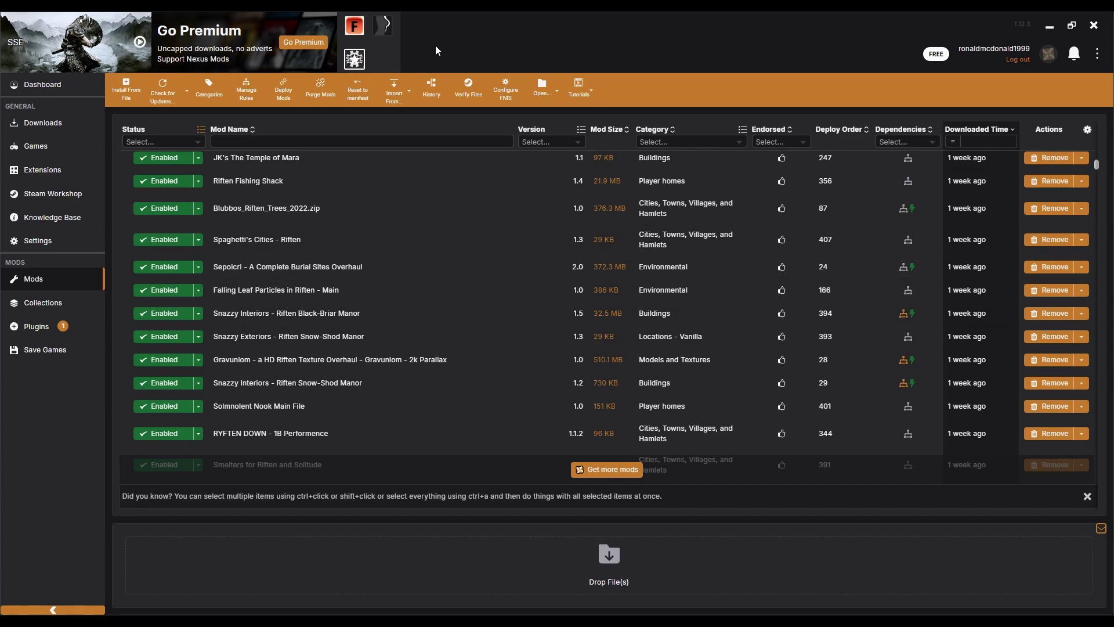
scroll(859, 273, up, 3)
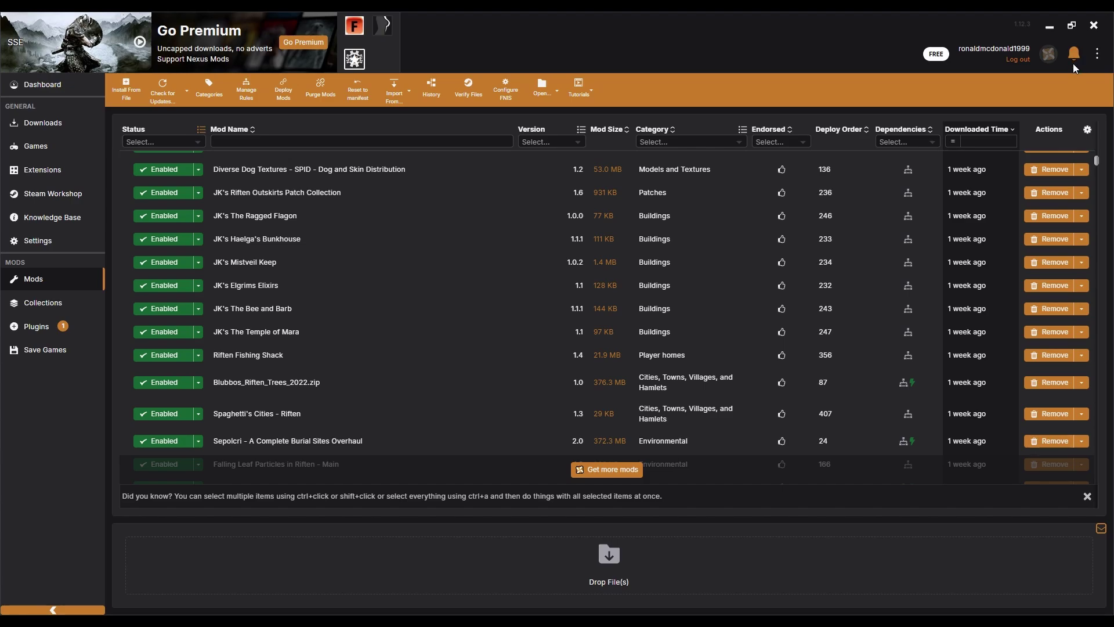
scroll(691, 279, up, 3)
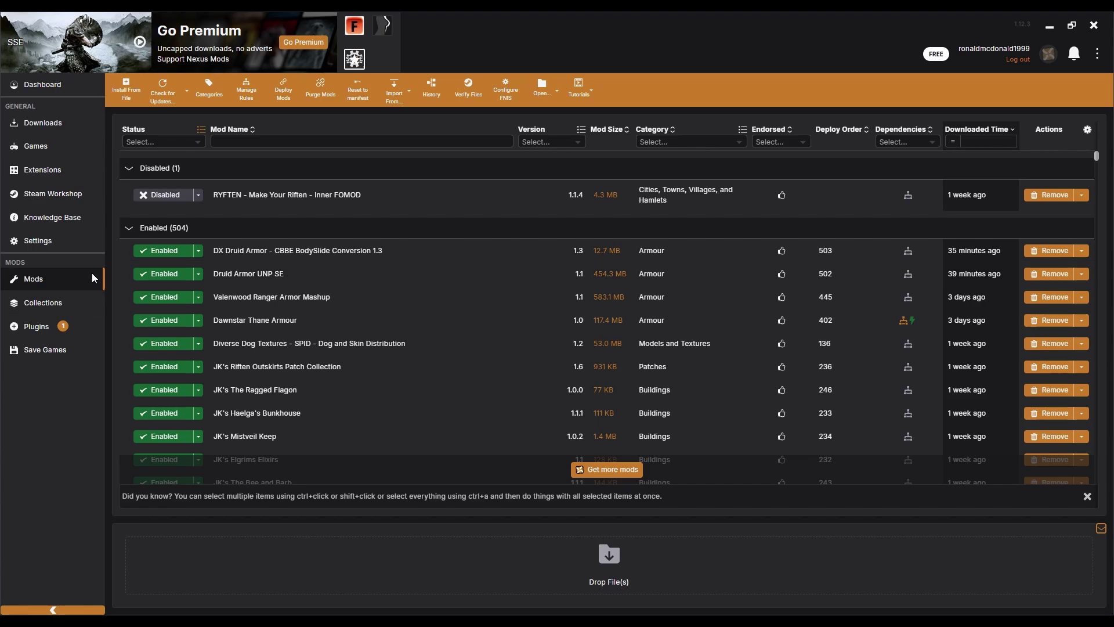
Check the Plugins load order list, then go back to the Dashboard.
click(48, 323)
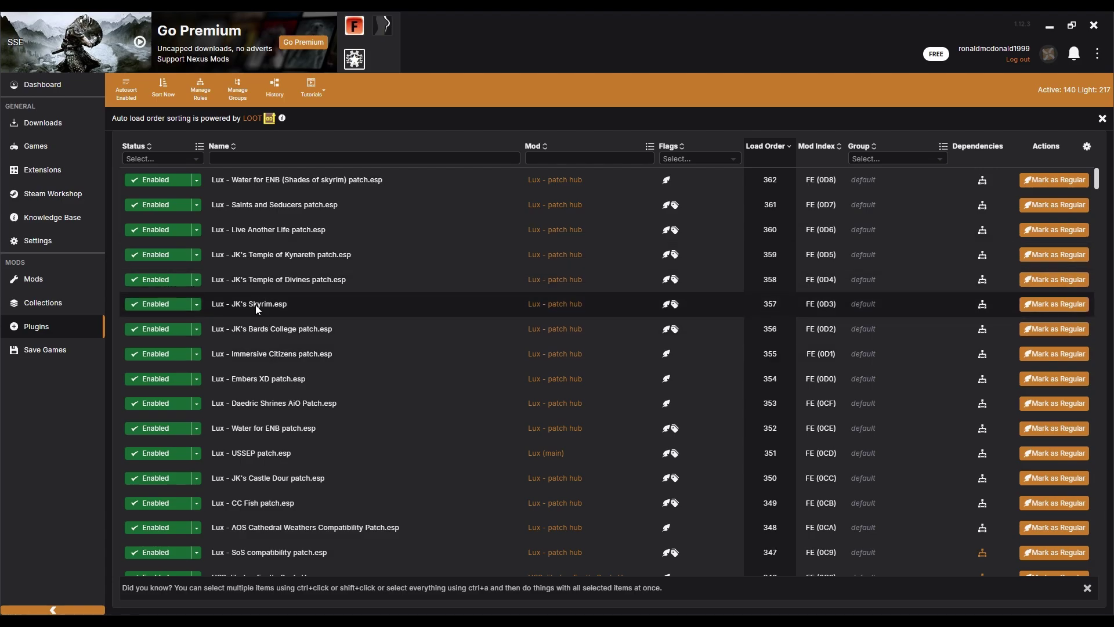
click(63, 85)
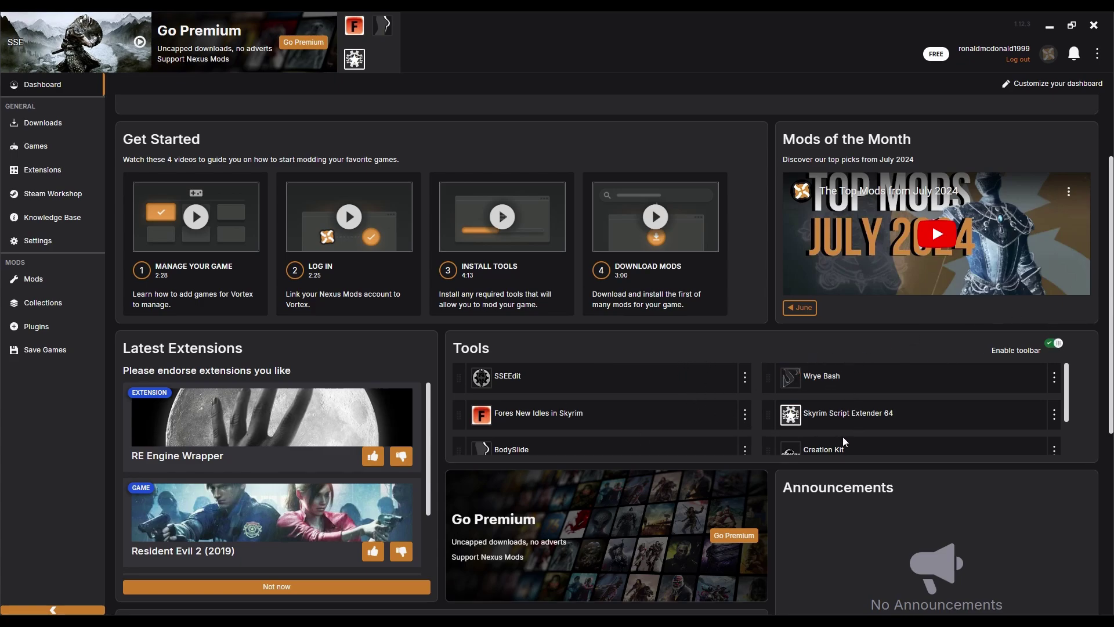
Open and close the Tools options for Skyrim Script Extender 64 and Fores New Idles.
scroll(862, 430, down, 3)
scroll(862, 430, up, 3)
click(1056, 413)
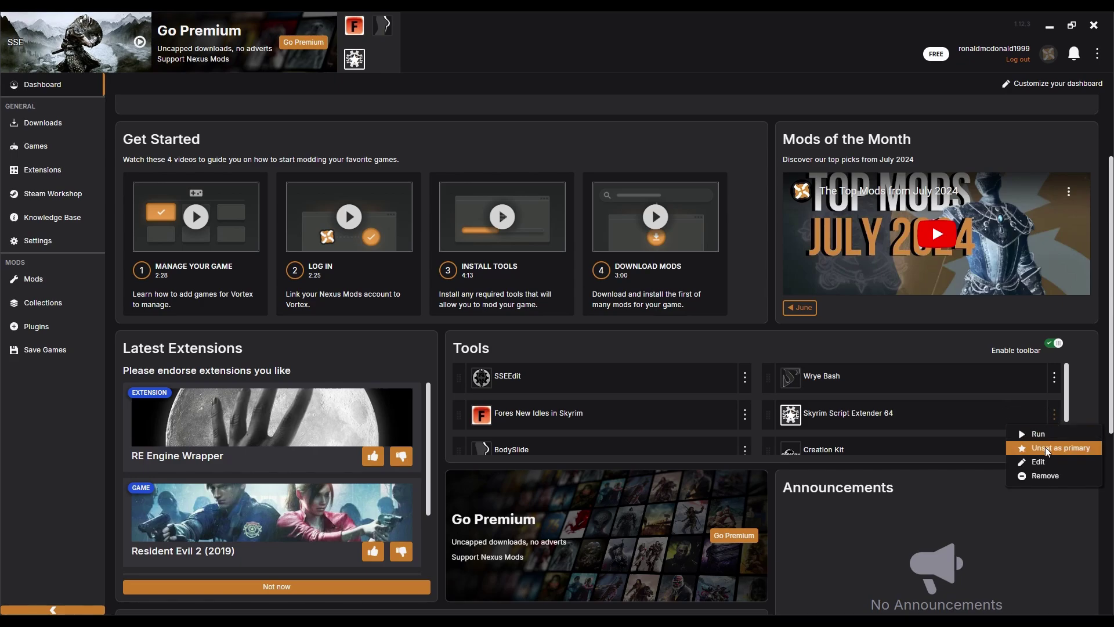
click(820, 423)
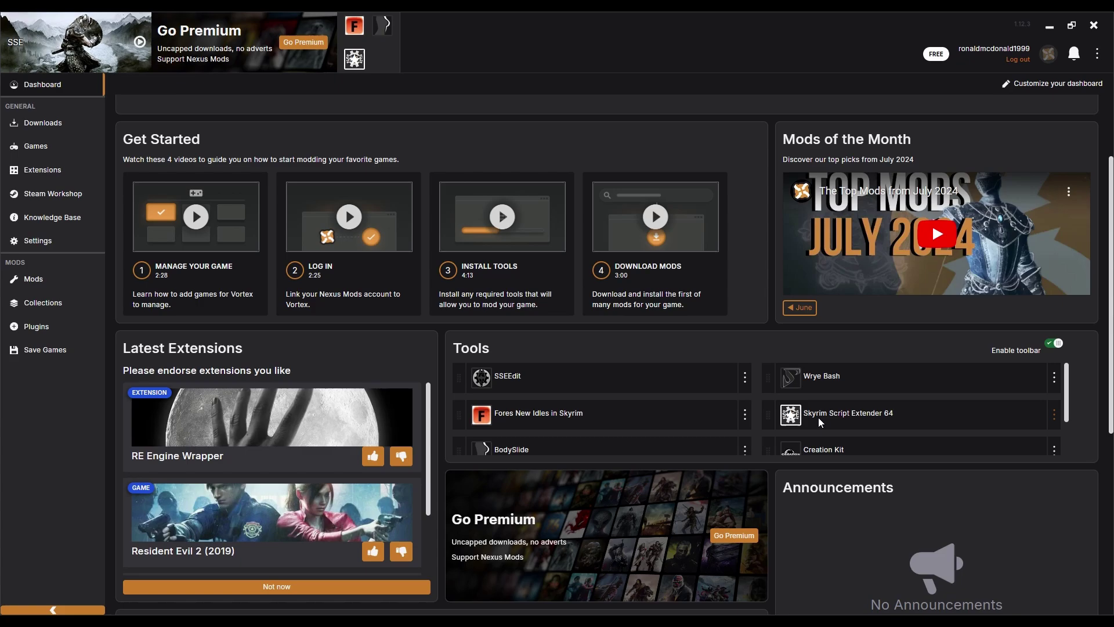
click(745, 414)
click(745, 414)
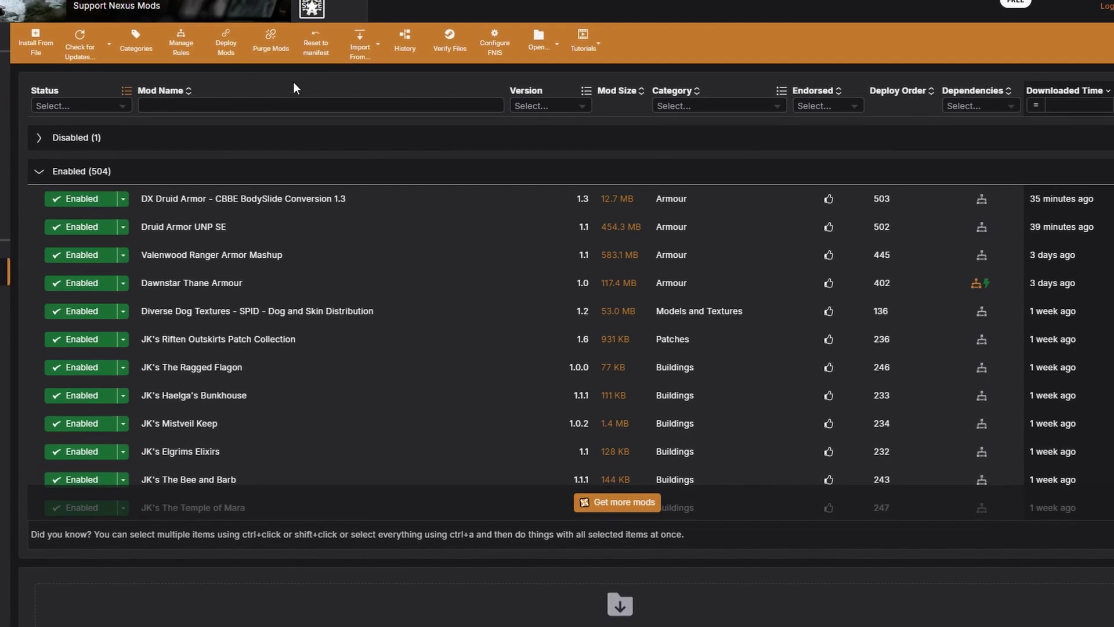
Run Deploy Mods from the Mods toolbar to push the enabled mods to Skyrim SE.
click(239, 58)
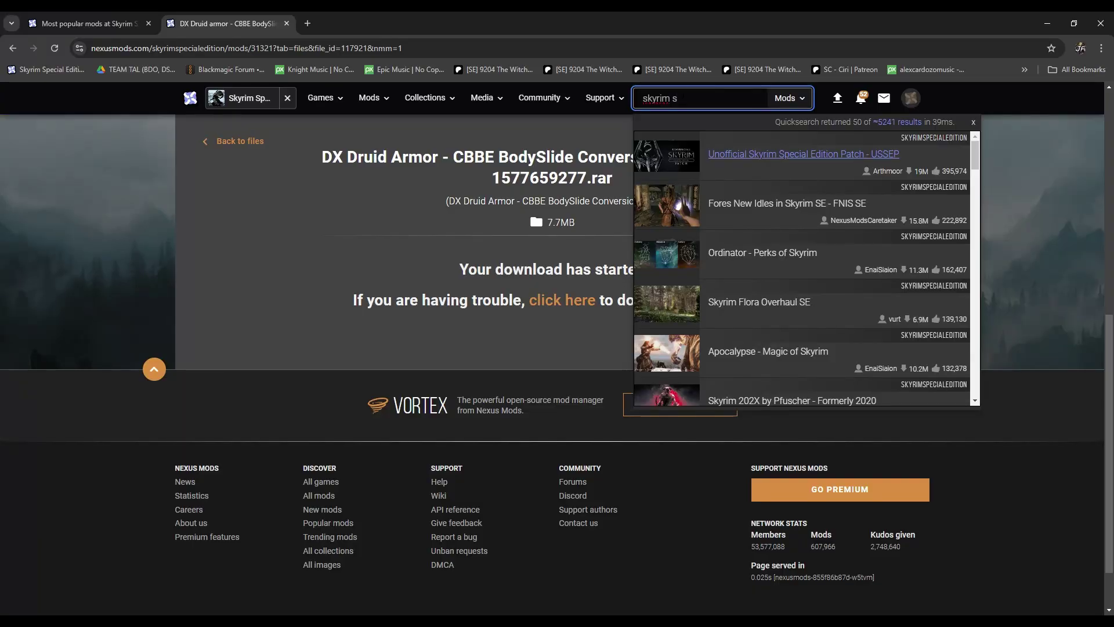
Search 'skyrim script' and open the Skyrim Script Extender (SKSE64) mod page.
text(ript)
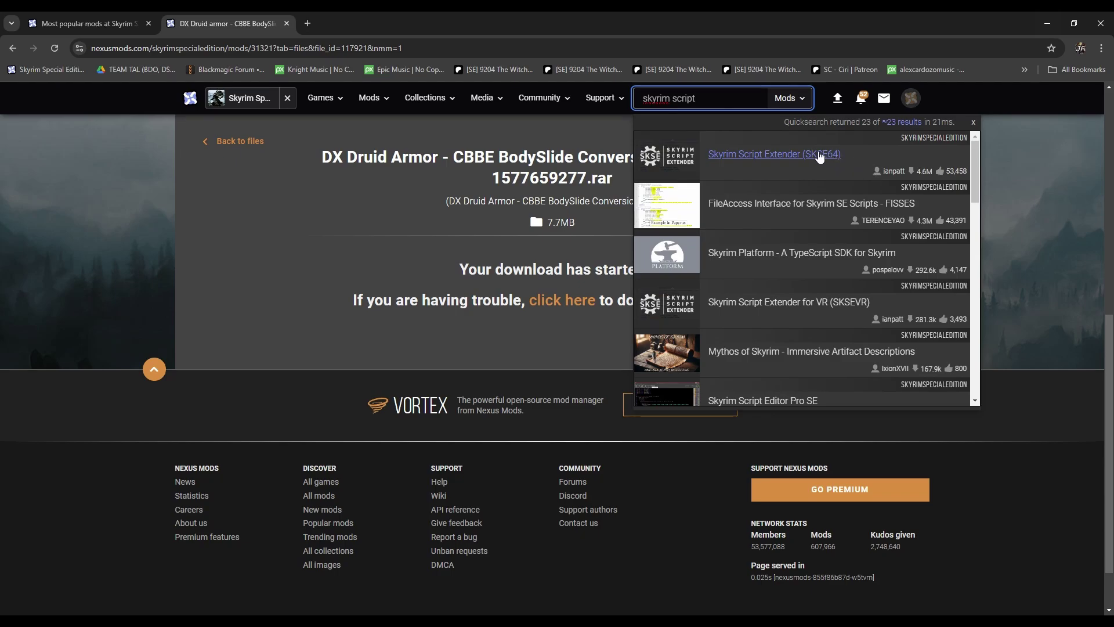
click(754, 155)
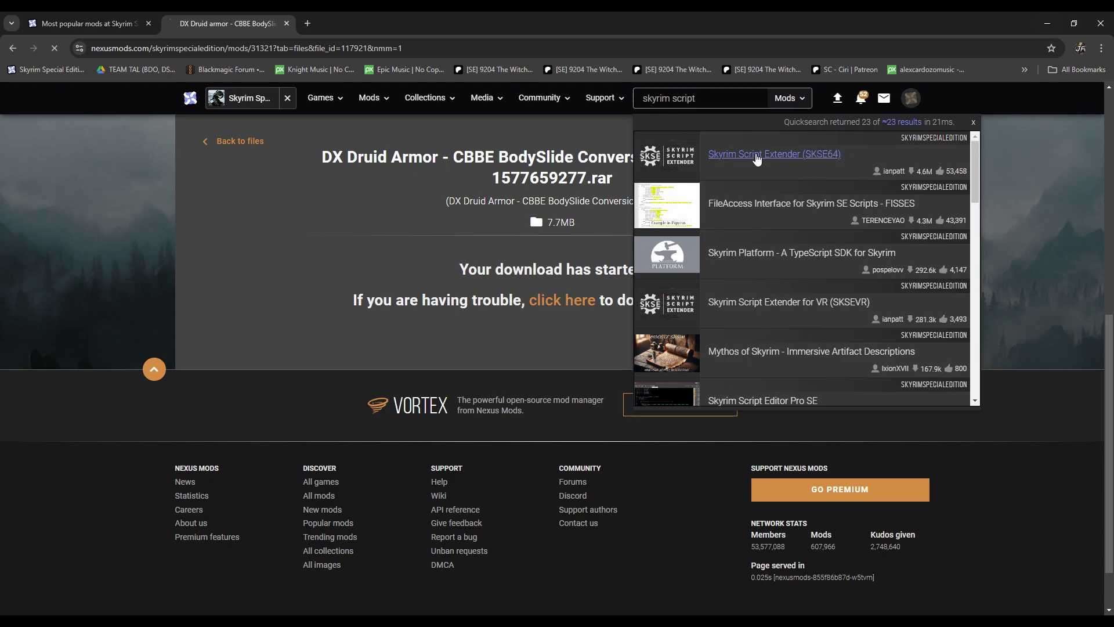
scroll(172, 305, down, 3)
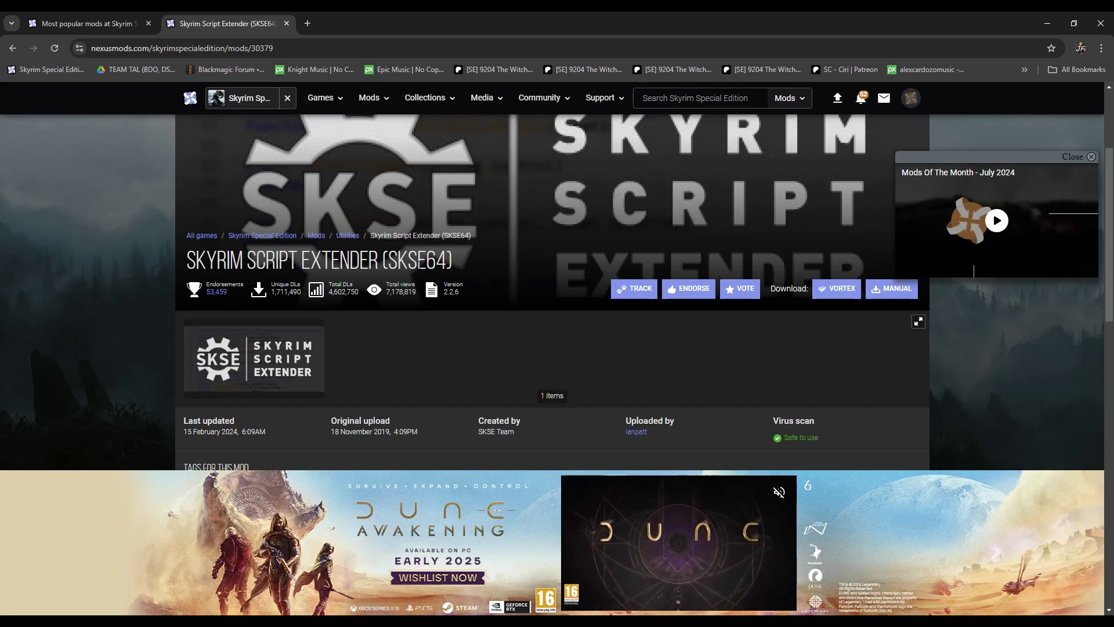
scroll(338, 375, down, 3)
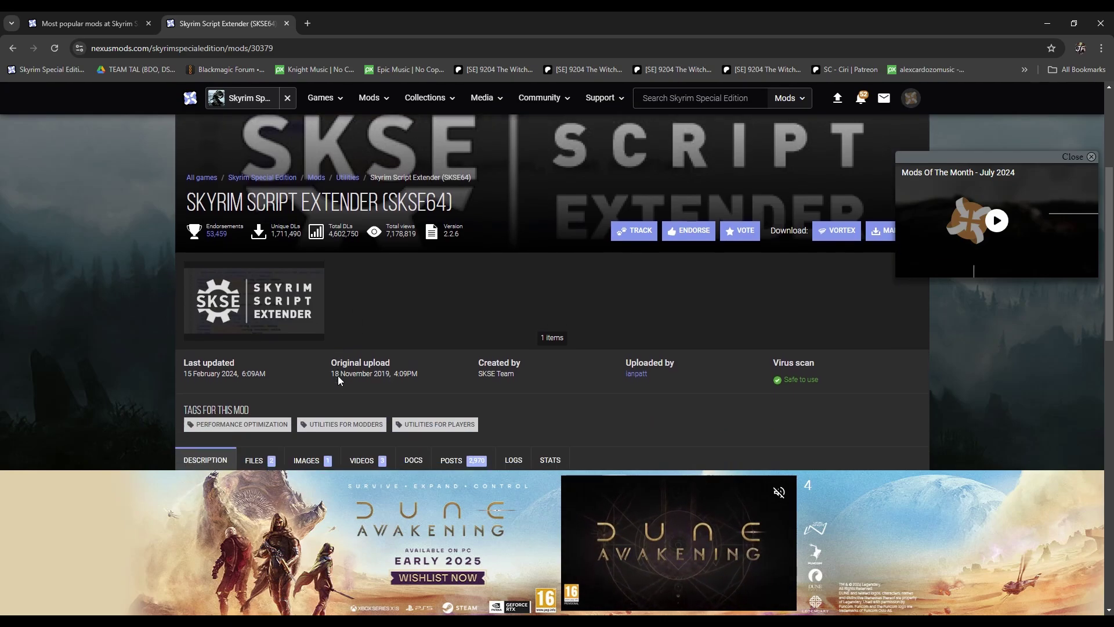
Show the SKSE64 FILES list and scroll down to the Main Files.
click(255, 344)
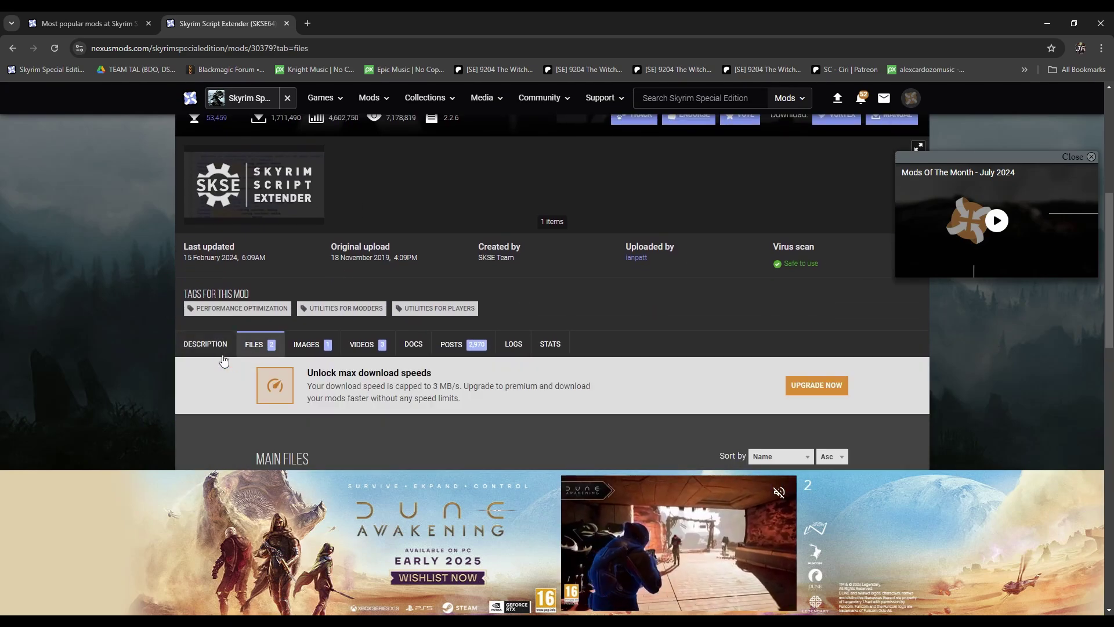
scroll(156, 343, down, 3)
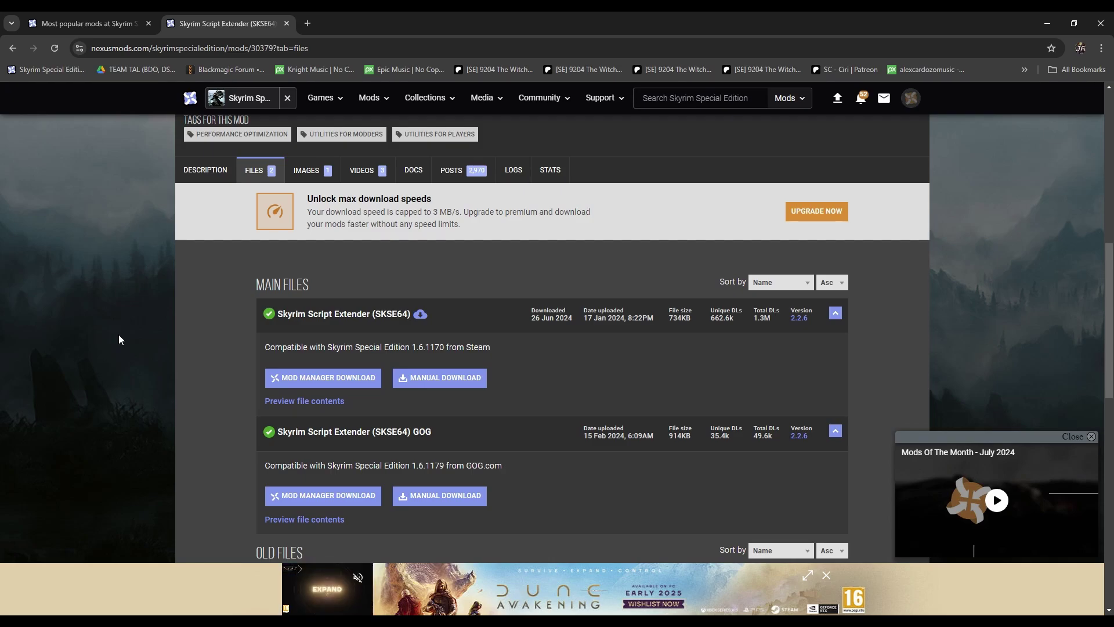
scroll(119, 340, down, 1)
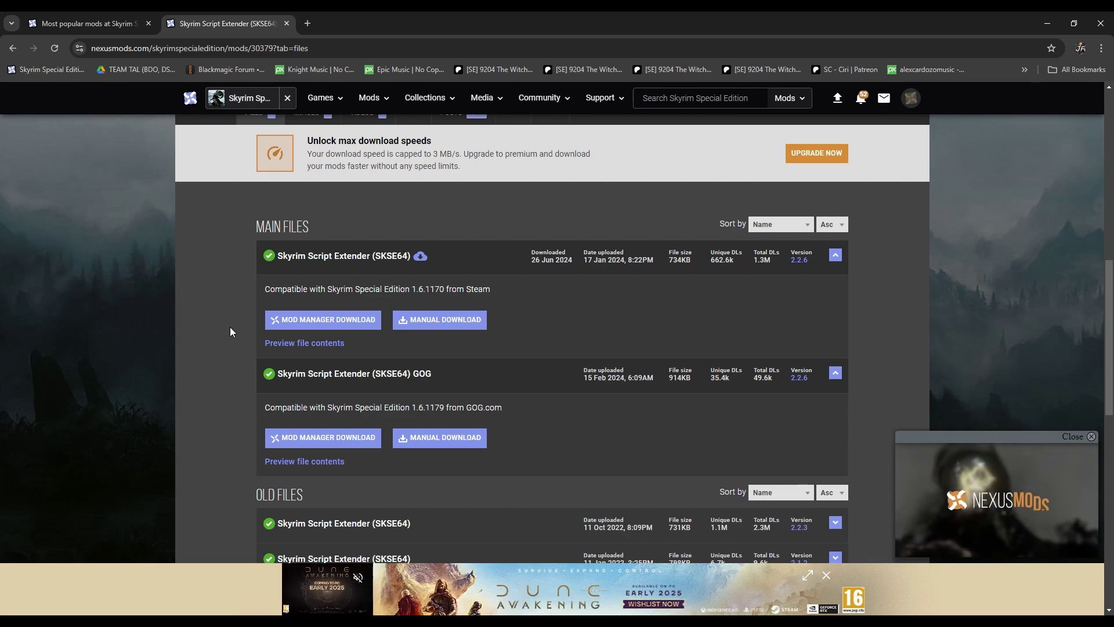
scroll(230, 332, down, 1)
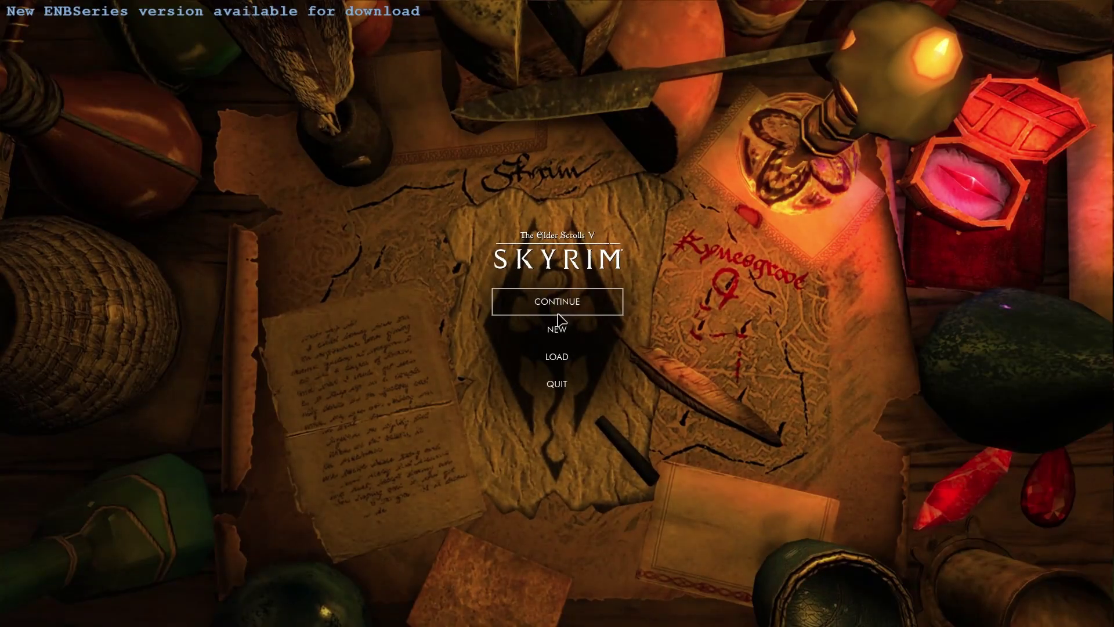
Load the character's save 025 from the main menu.
click(562, 361)
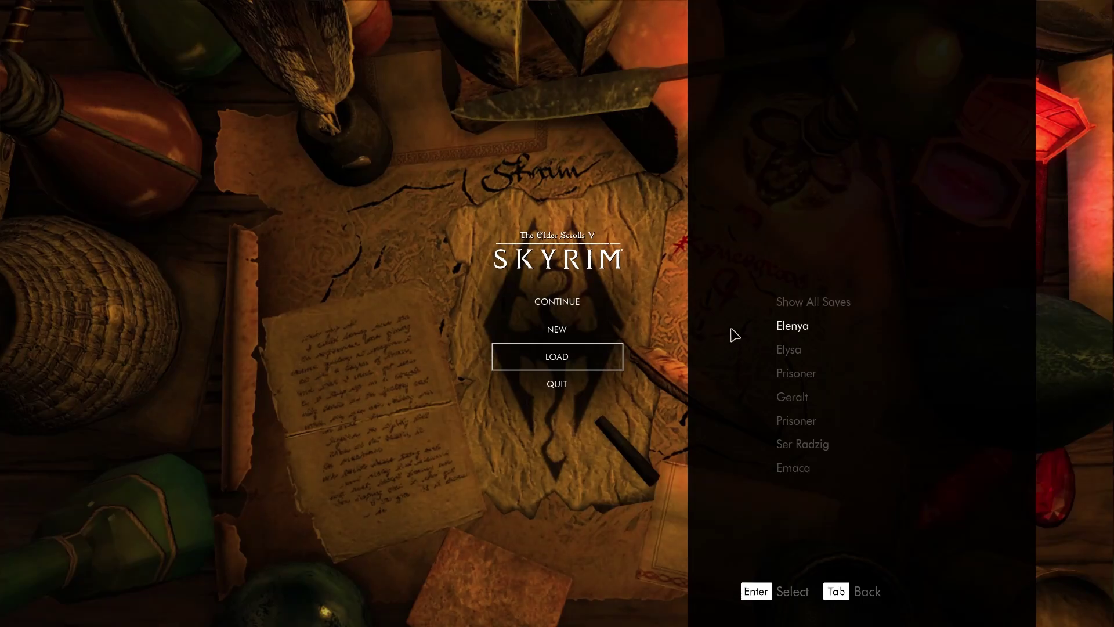
click(793, 327)
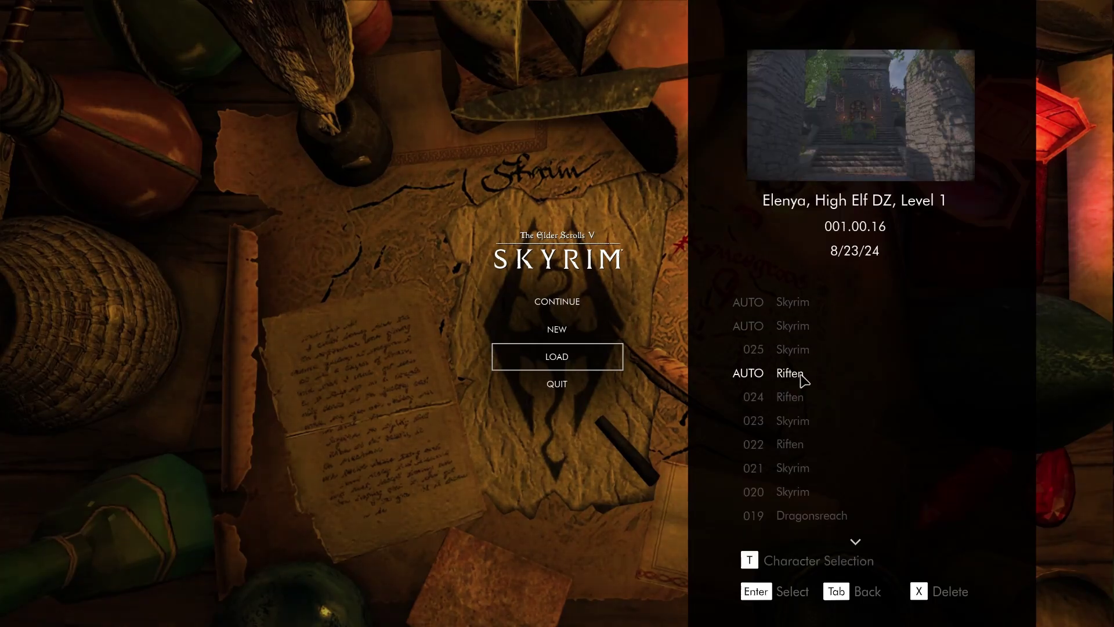
click(794, 350)
click(831, 592)
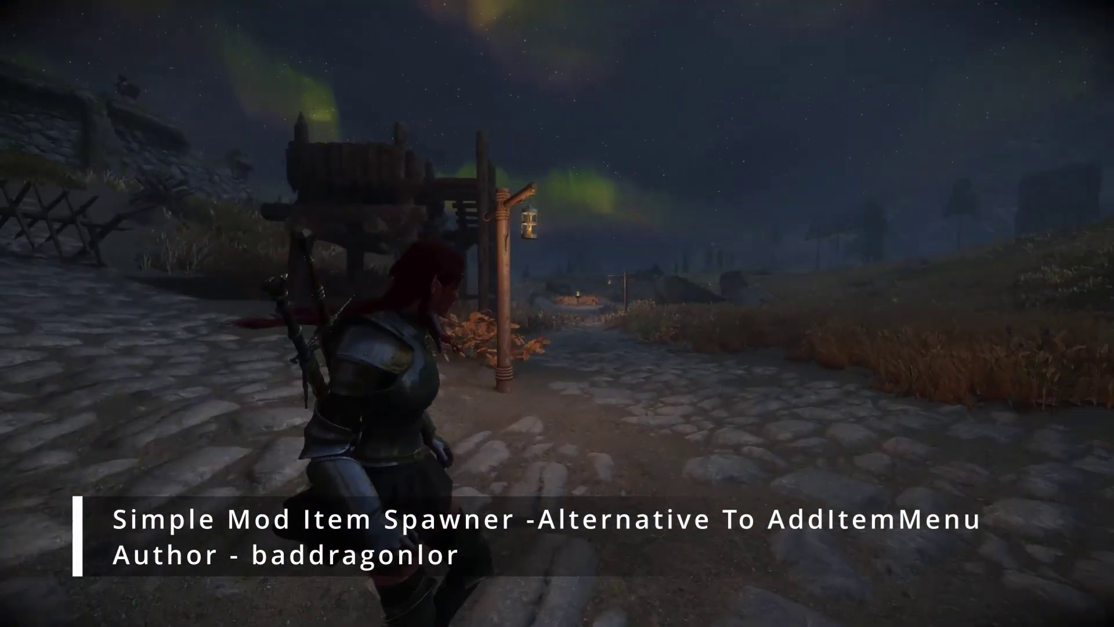
Walk down the road and activate the Mod Item Collector container.
key(w)
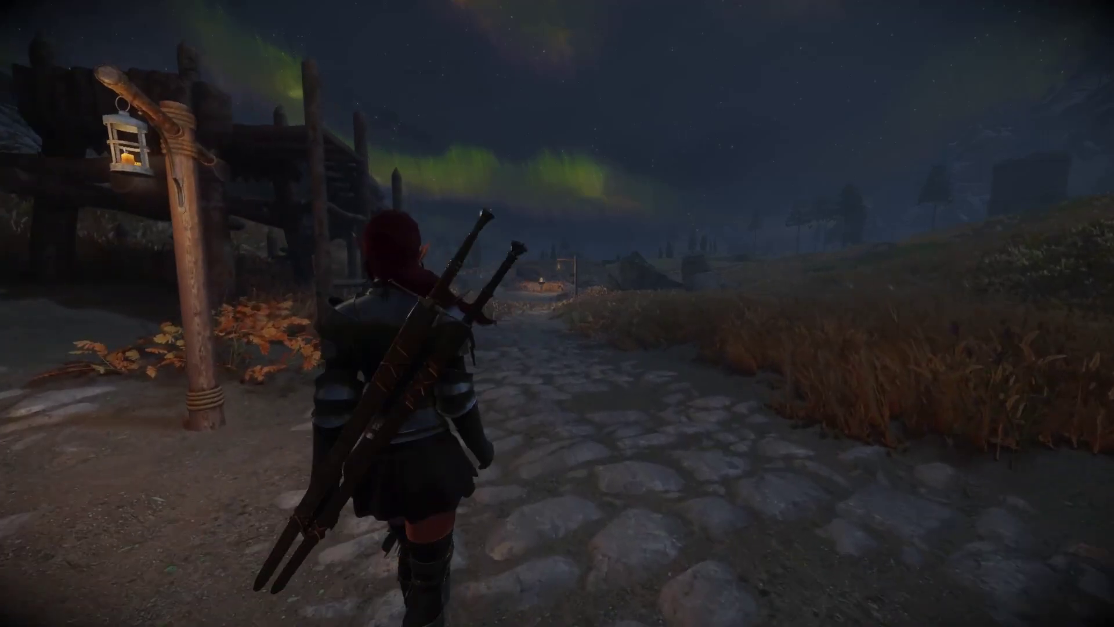
key(w)
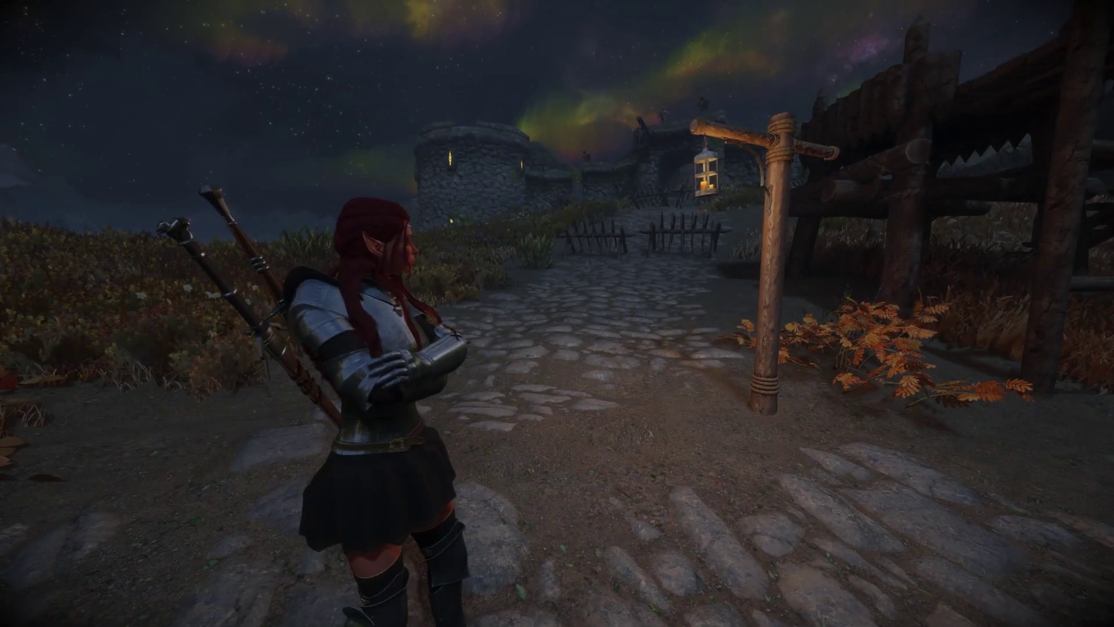
key(e)
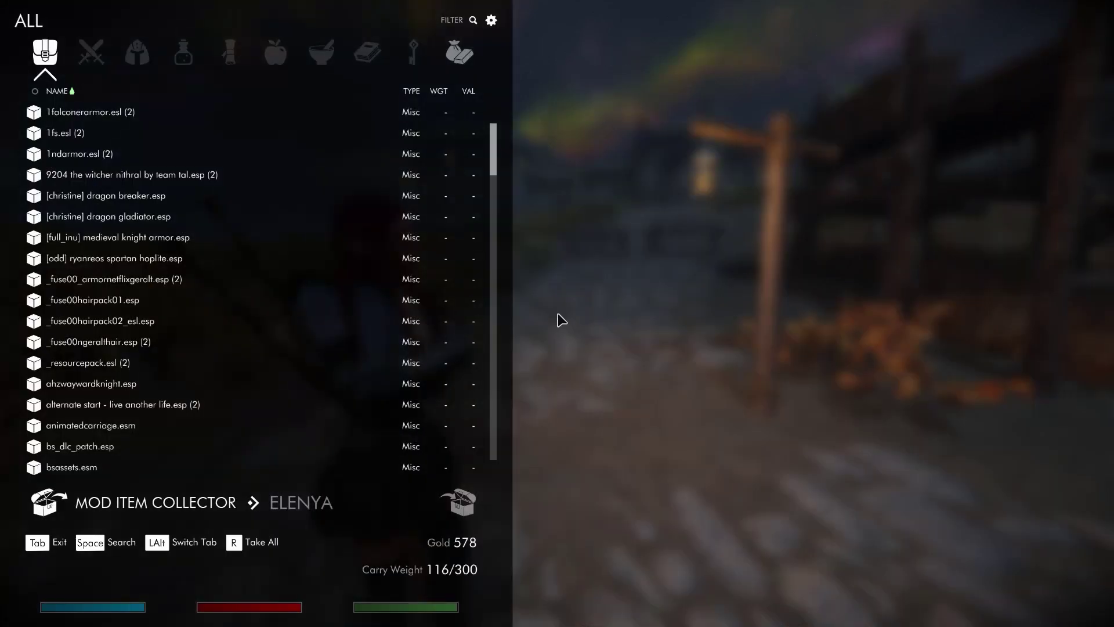
Filter the container by 'dru', open dx druid armor.esp and take the three Druid items.
click(461, 22)
text(druid)
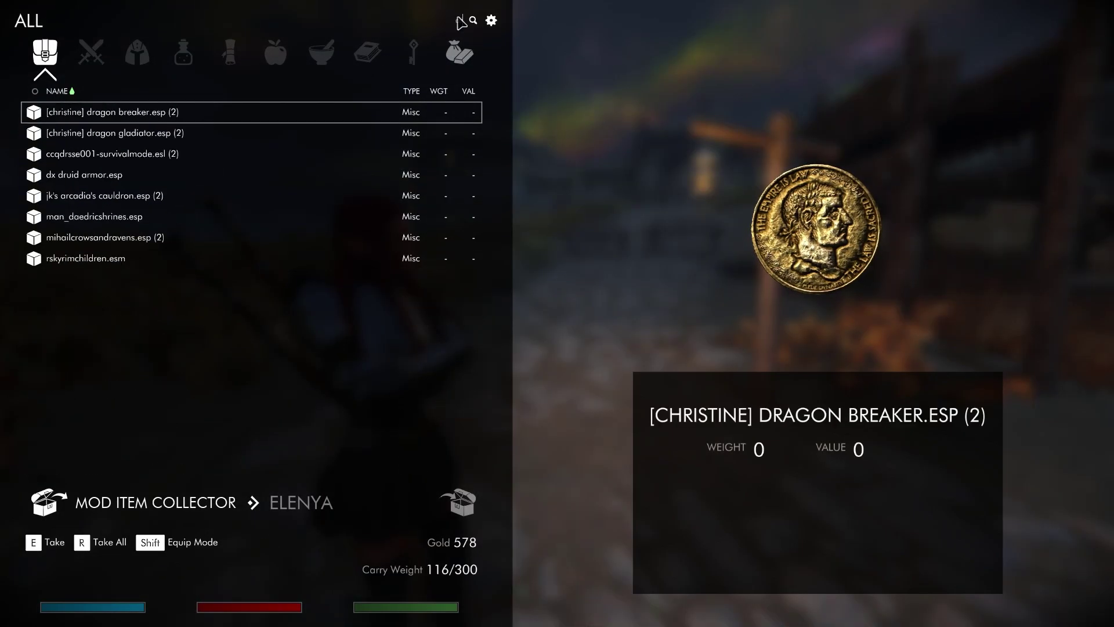
click(289, 117)
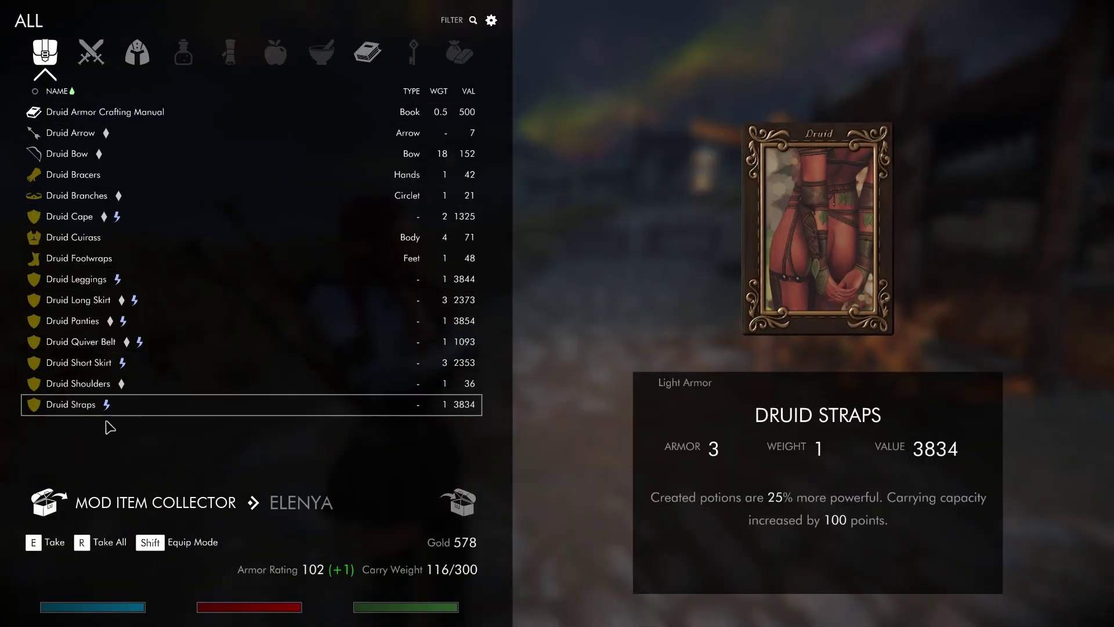
key(e)
key(e)
key(e)
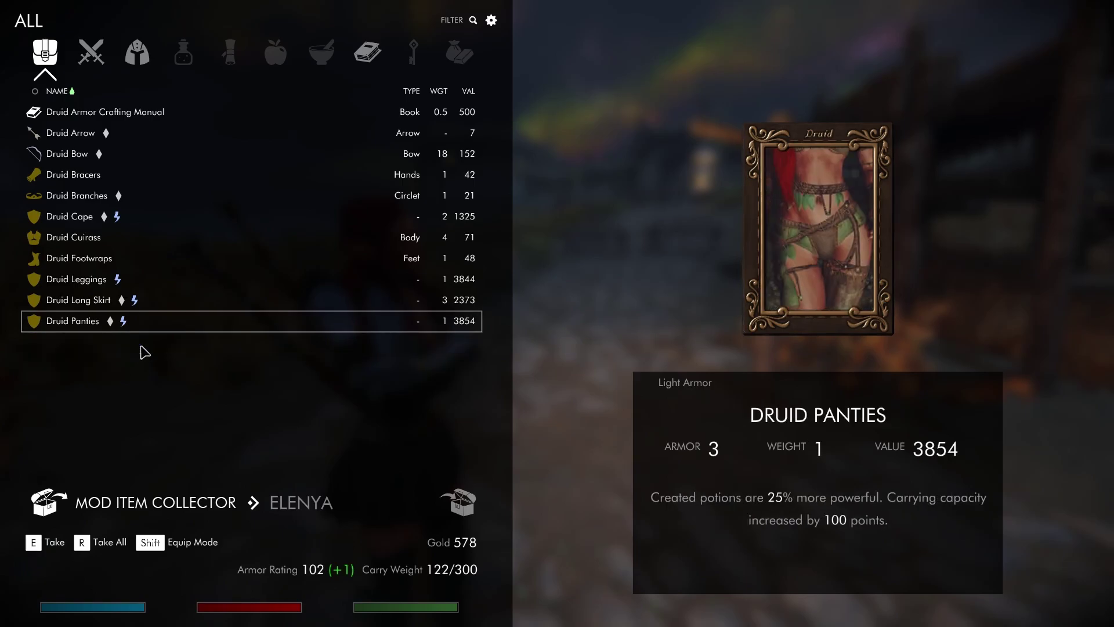
key(e)
key(e)
key(e)
key(e)
key(e)
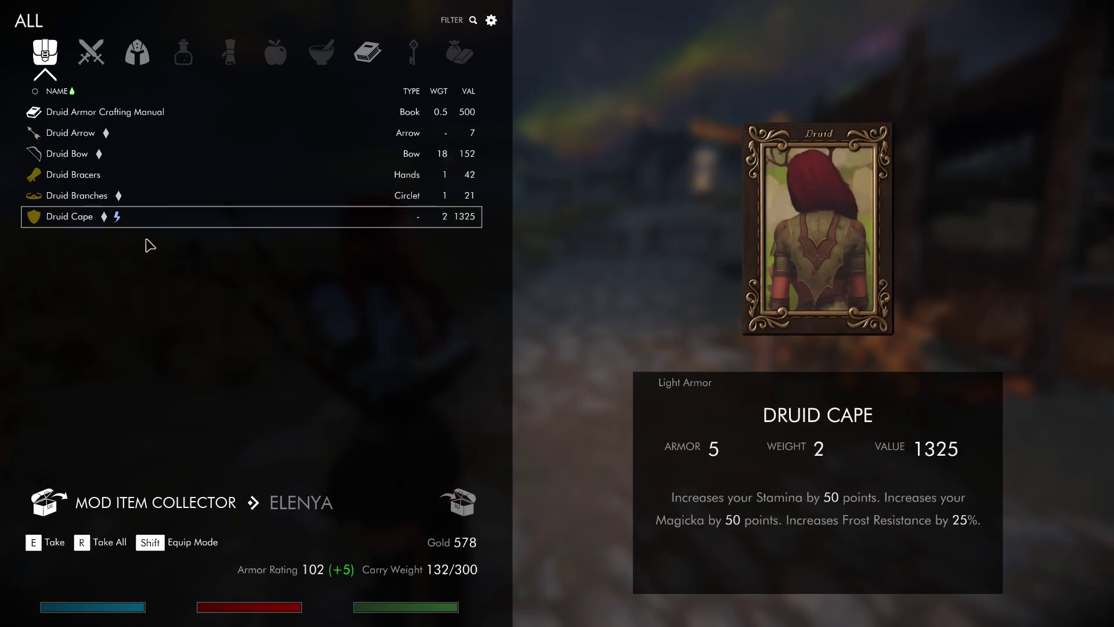
key(e)
key(e)
key(e)
key(e)
key(e)
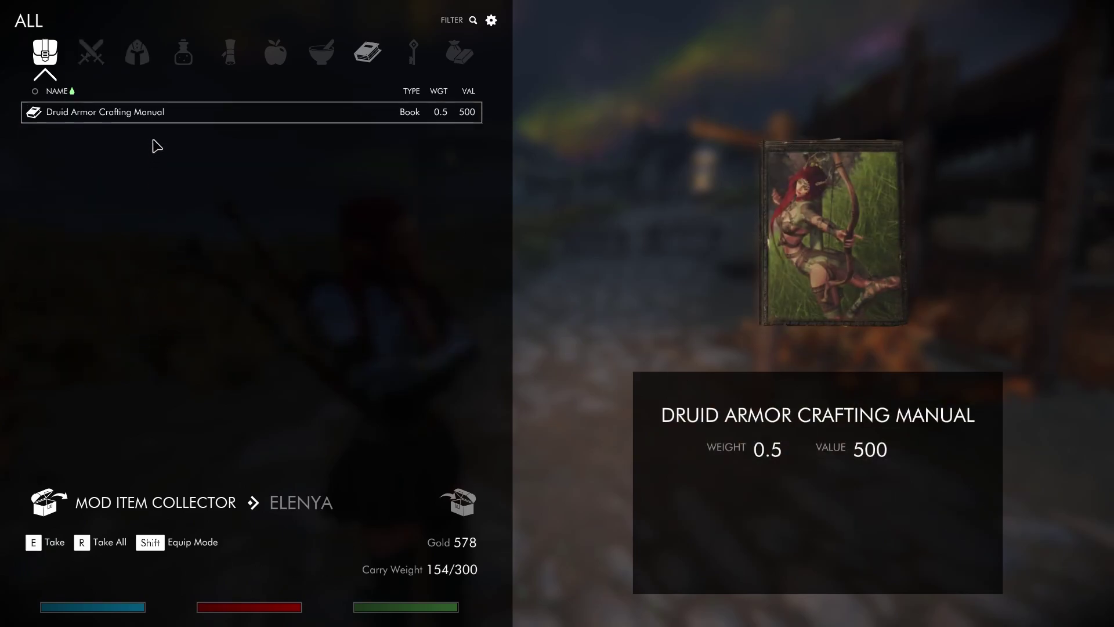
key(Tab)
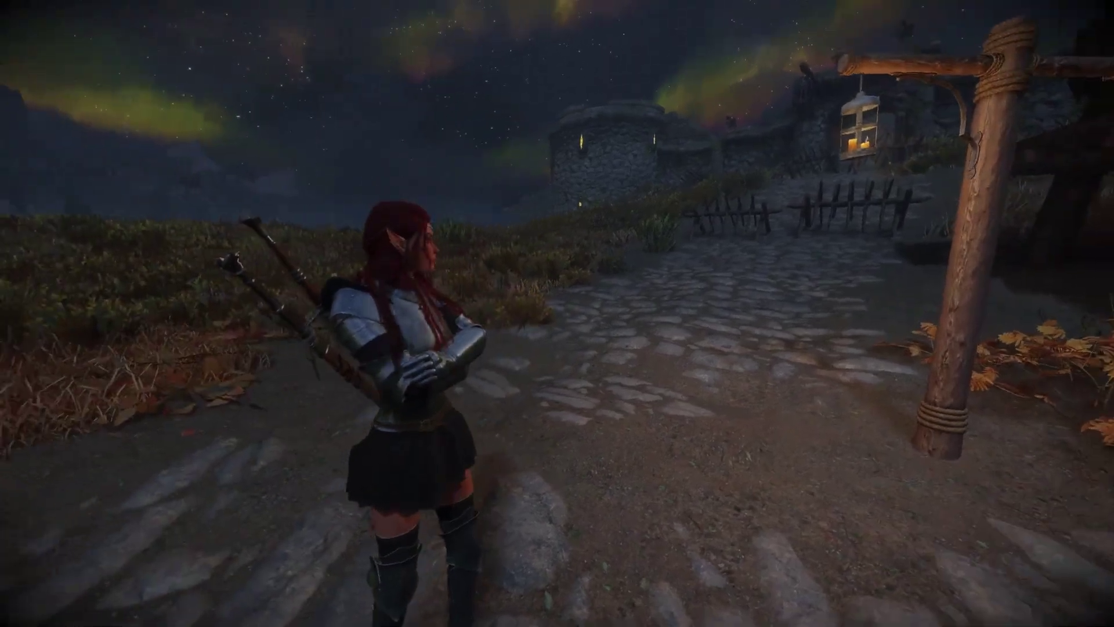
Open the inventory Items list and scroll to the Druid entries.
key(Tab)
key(s)
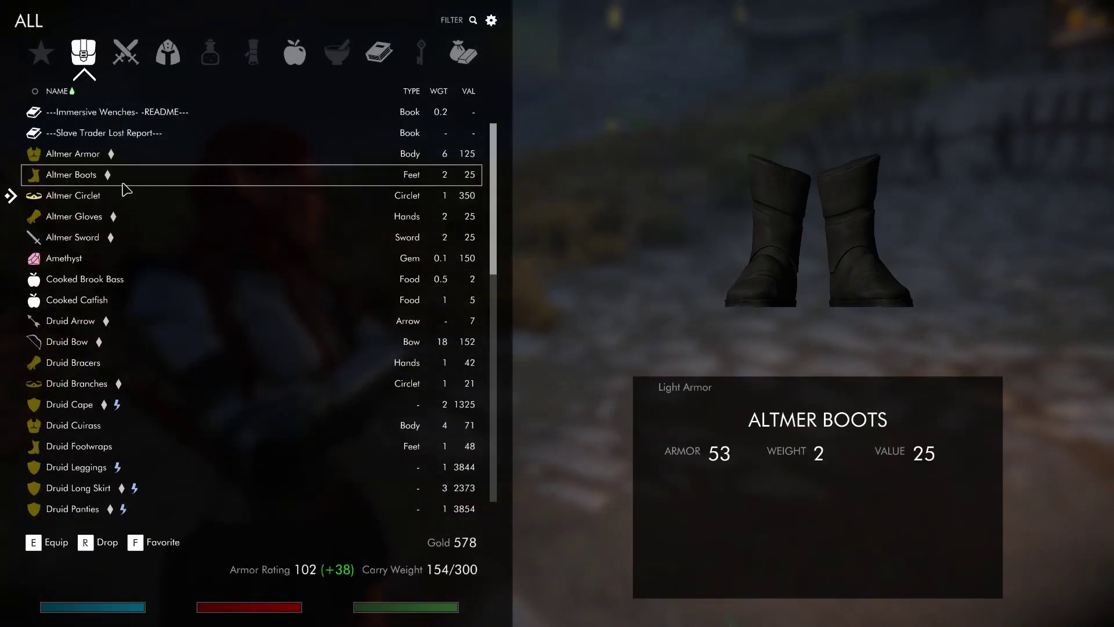
scroll(109, 372, down, 6)
scroll(109, 416, down, 6)
scroll(110, 418, up, 6)
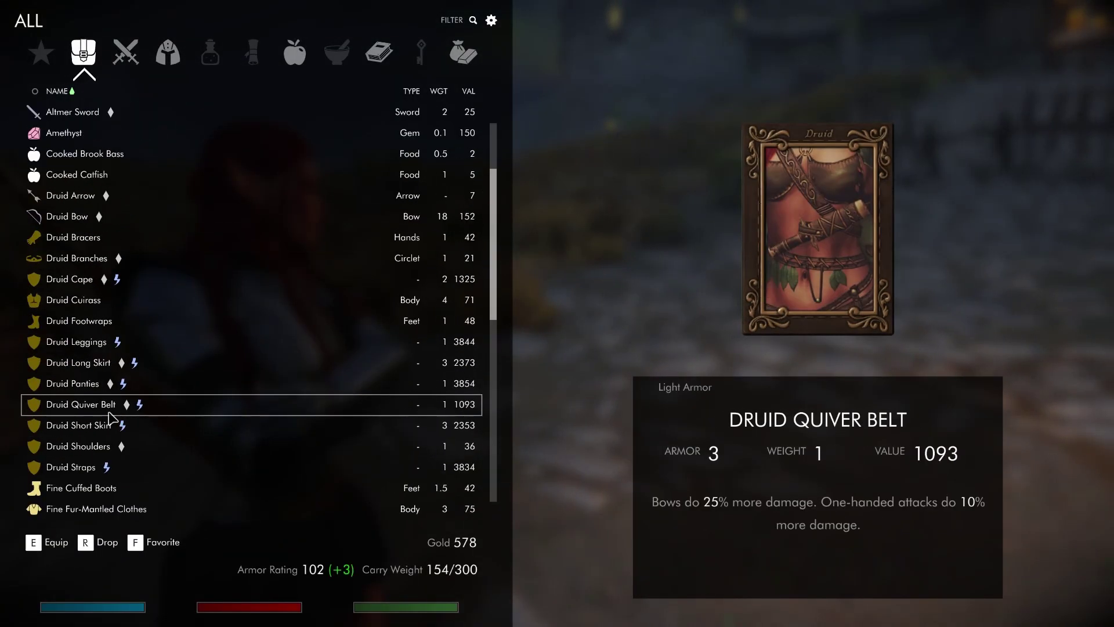
scroll(98, 416, down, 10)
scroll(82, 415, up, 8)
Equip the Druid Short Skirt, Quiver Belt, Long Skirt, Leggings, Footwraps and Cuirass.
click(86, 383)
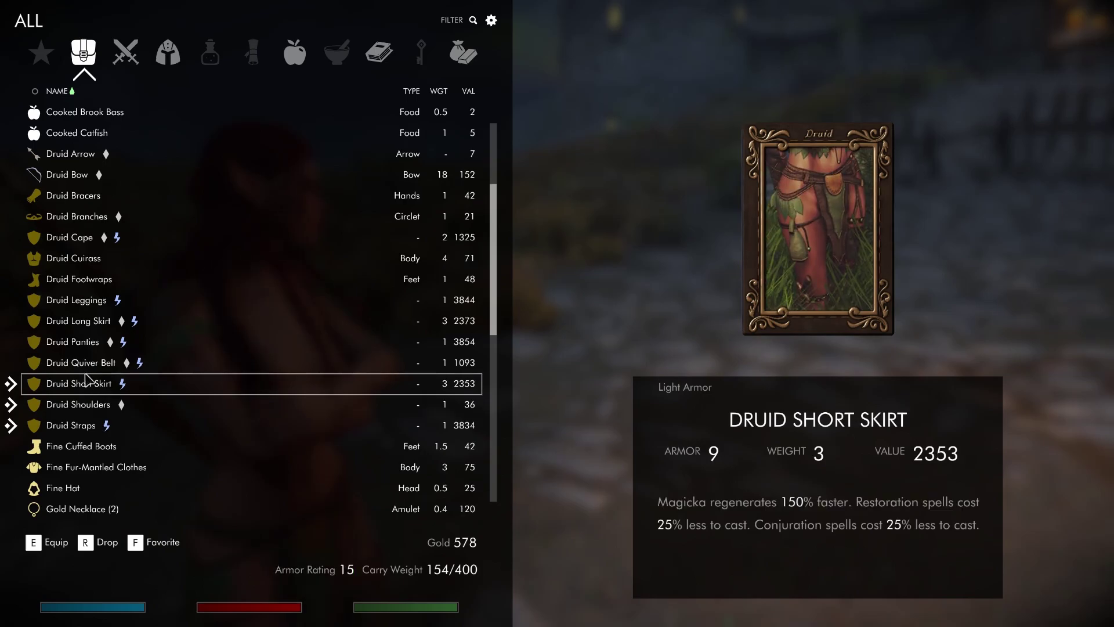
click(87, 362)
click(93, 321)
click(94, 300)
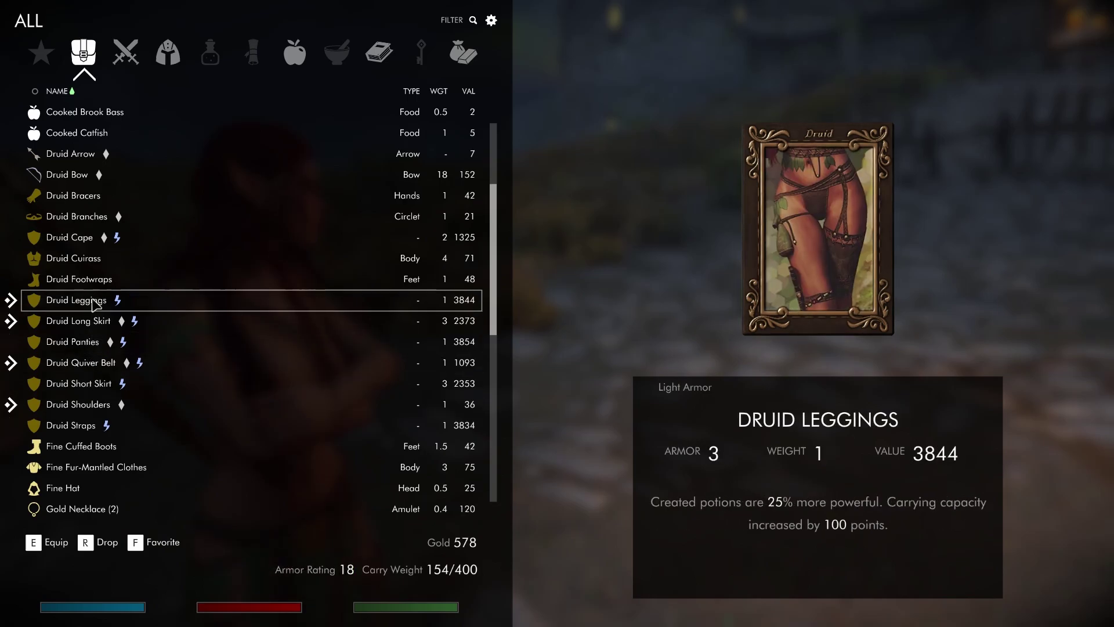
click(94, 277)
click(96, 258)
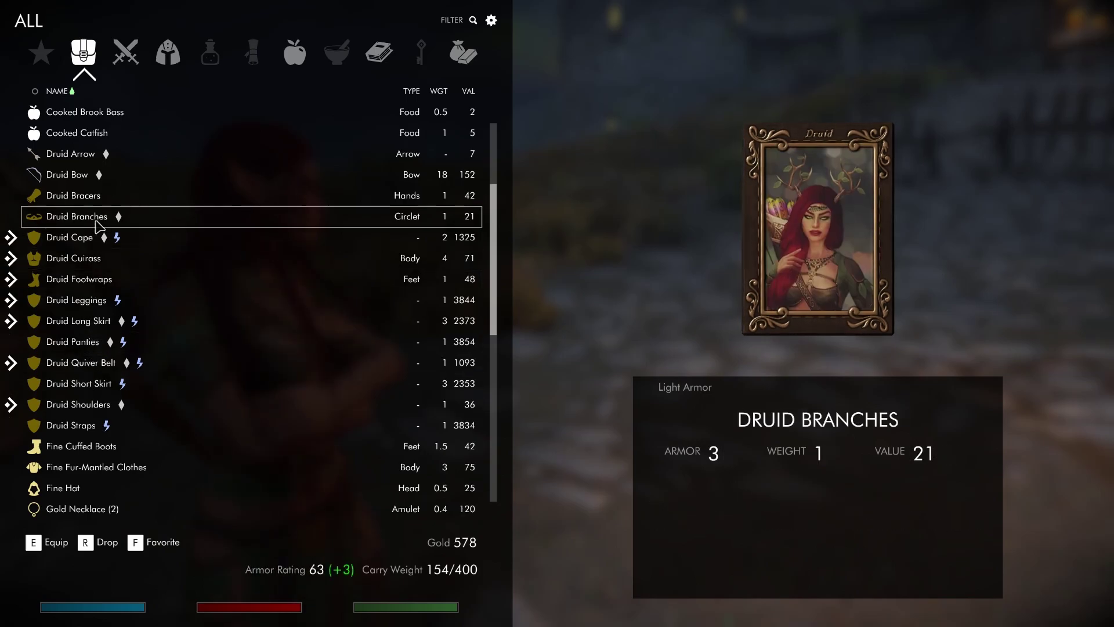